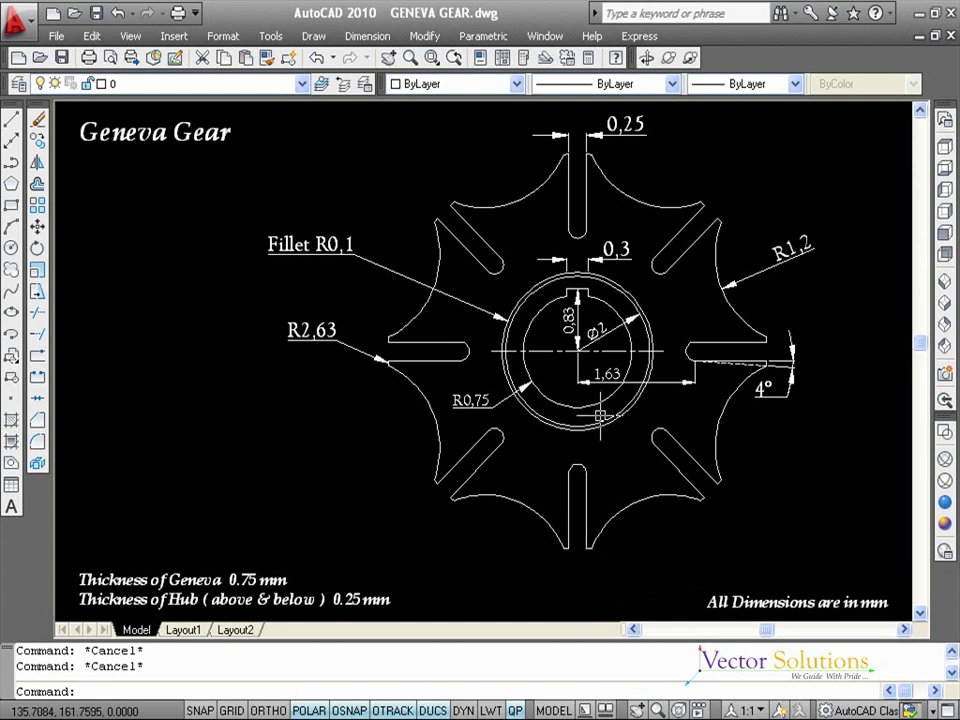
Step: Draw a circle of radius 0.75 near the middle of the drawing area
mouse_move(601, 426)
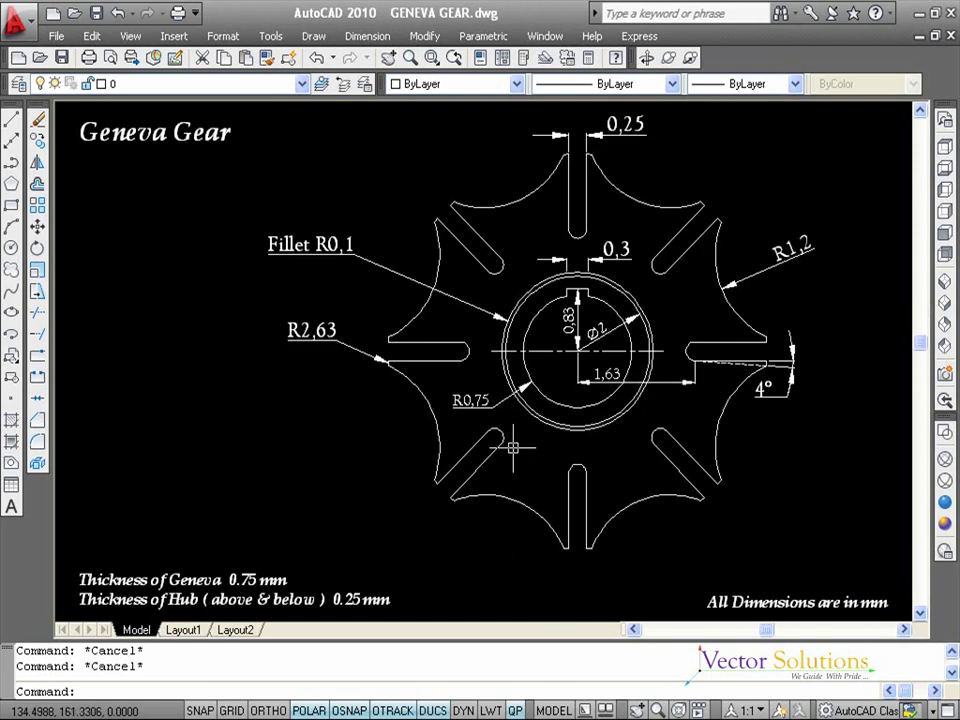
mouse_move(541, 395)
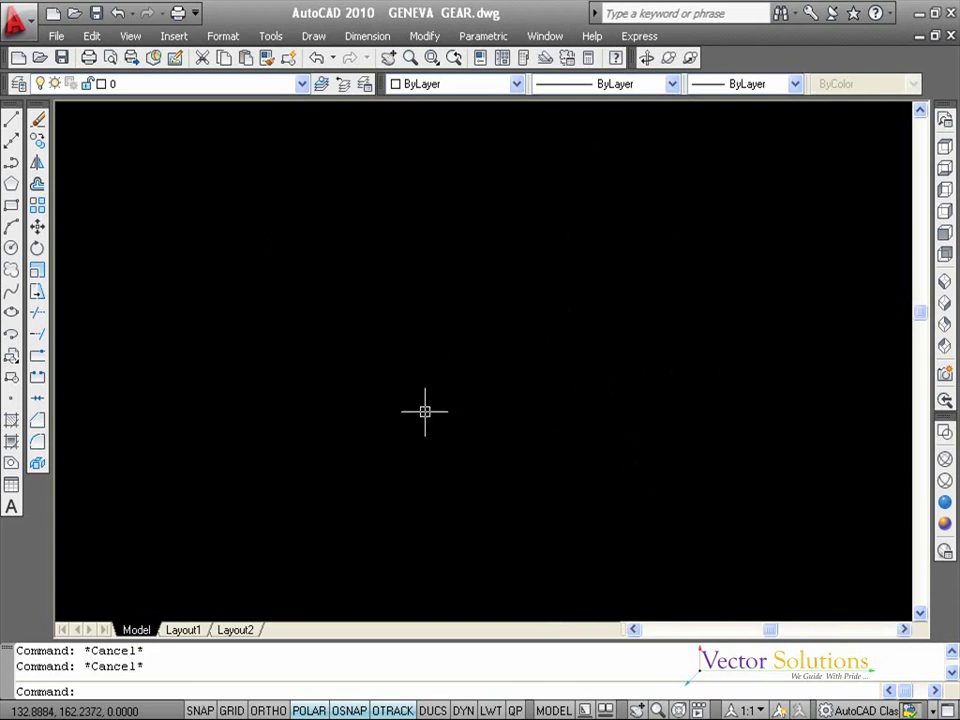
click(11, 248)
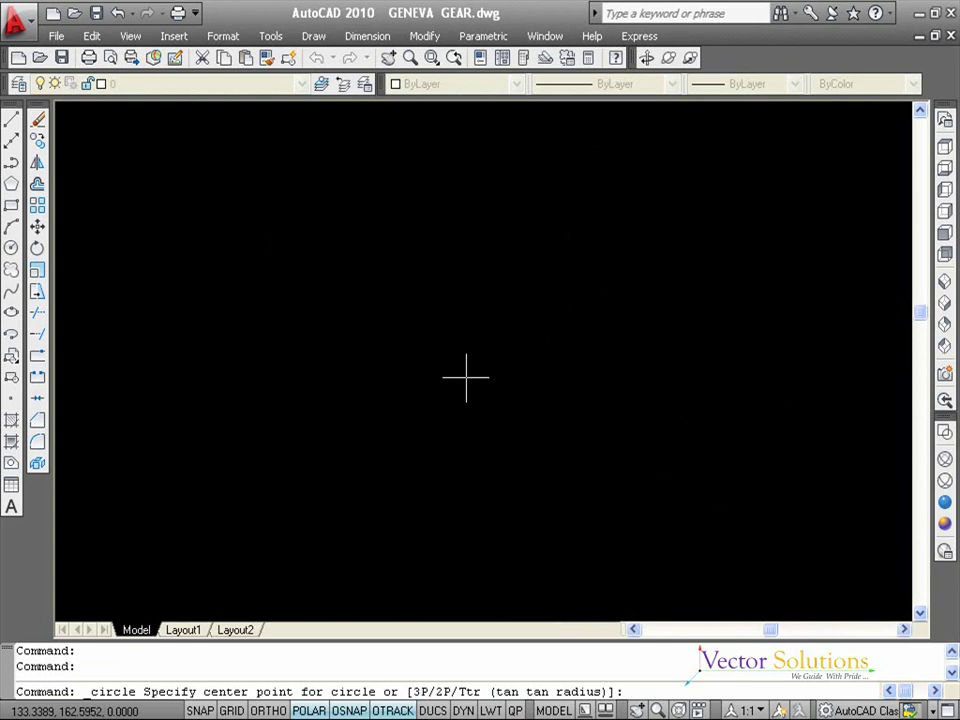
click(466, 378)
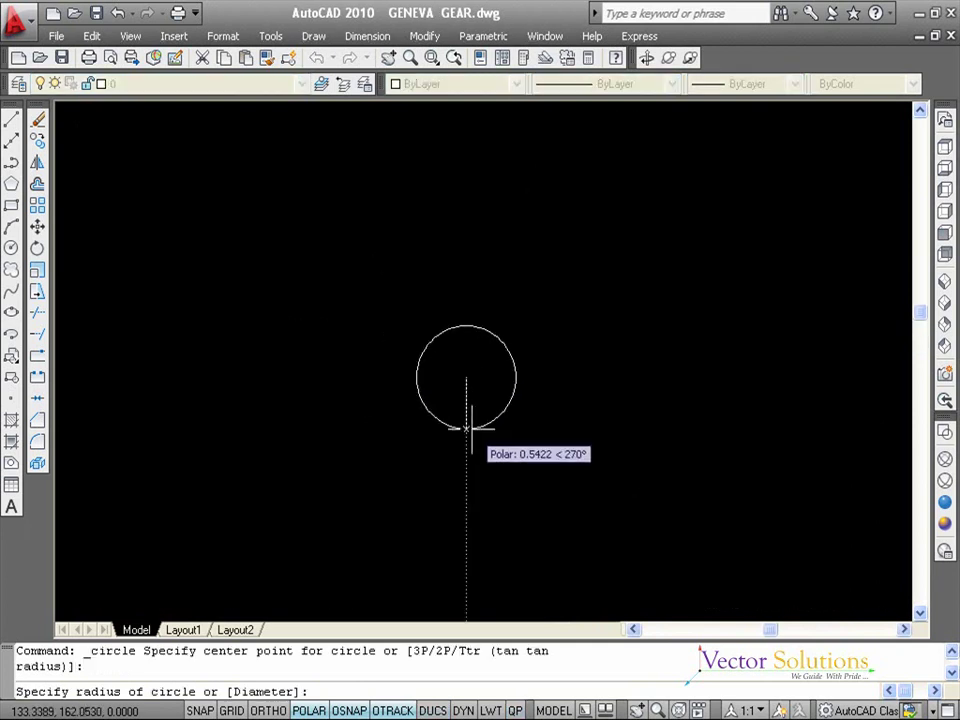
text(0.75)
key(Return)
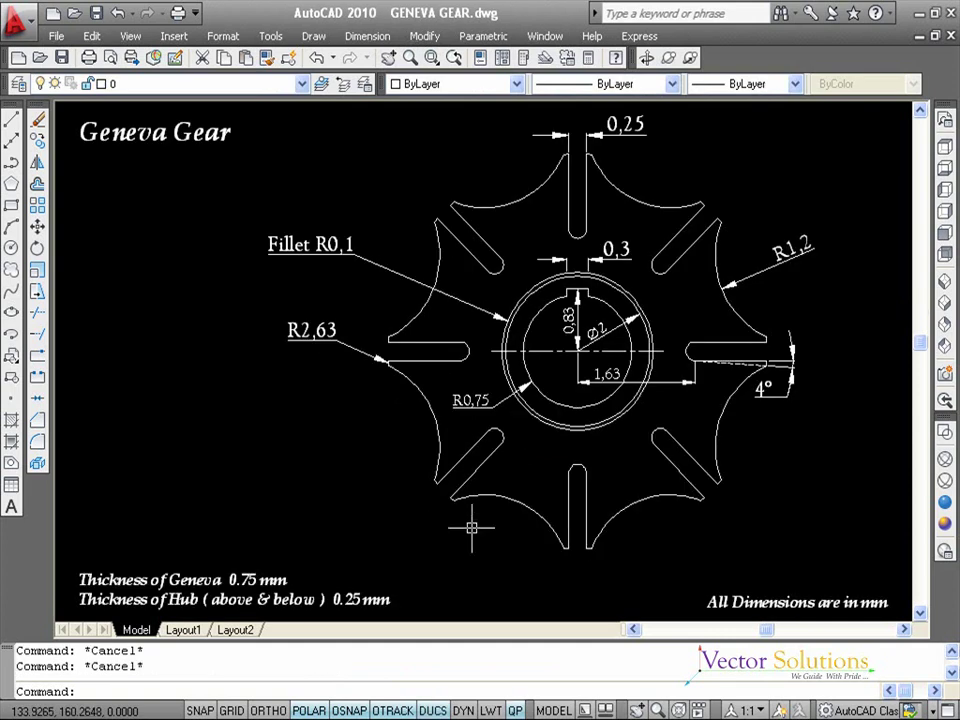
mouse_move(634, 320)
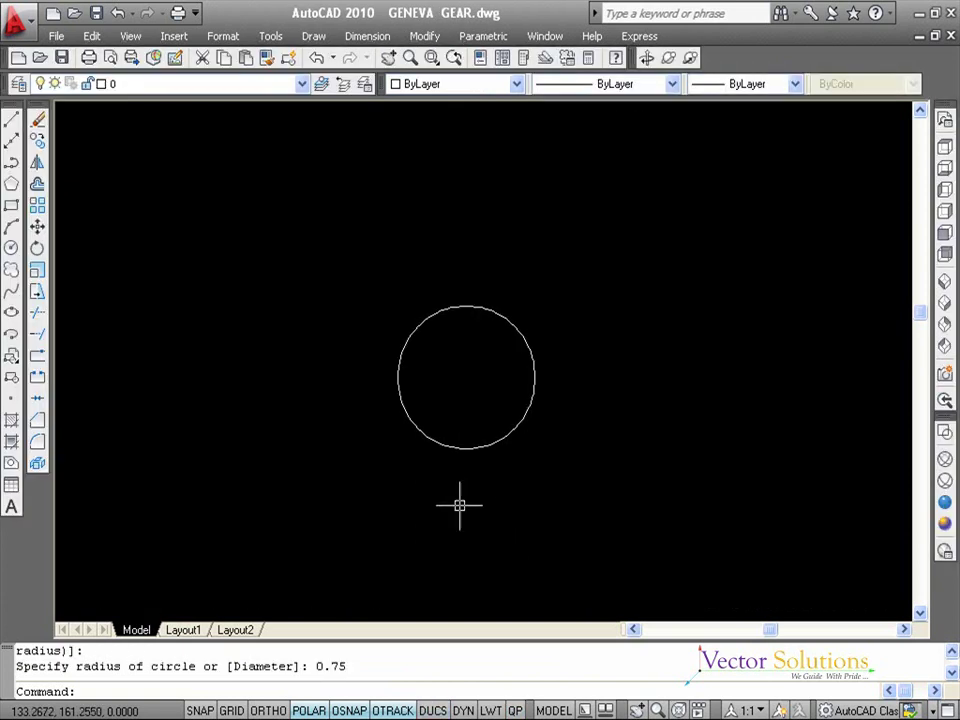
Step: Draw circles of radius 1 and 1.1 centred on the 0.75 circle, then clear the command
click(11, 247)
click(466, 377)
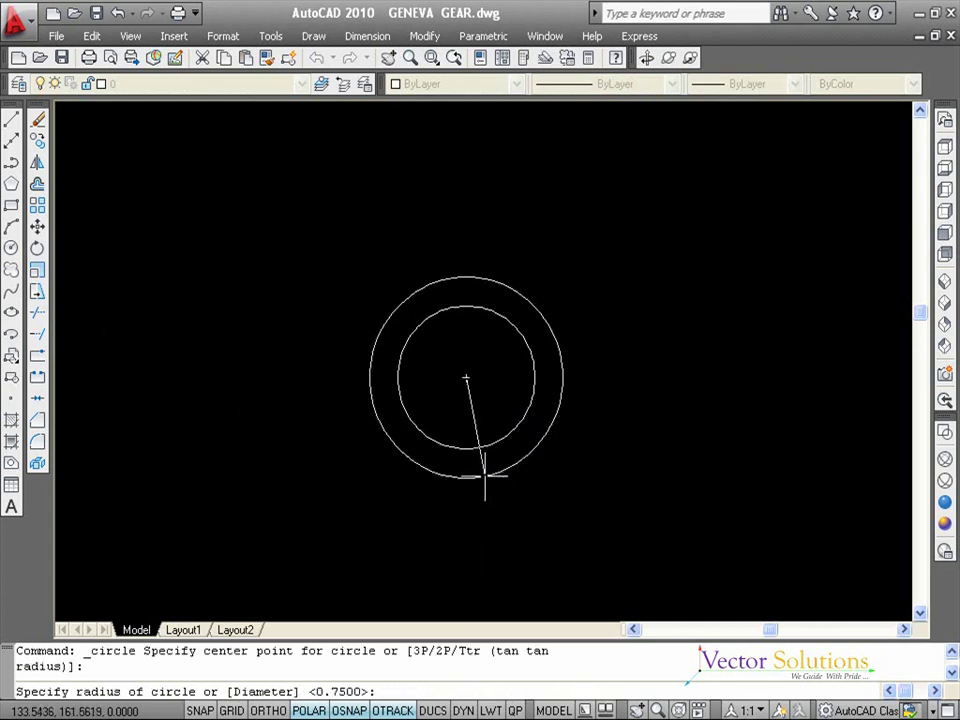
text(1)
key(Return)
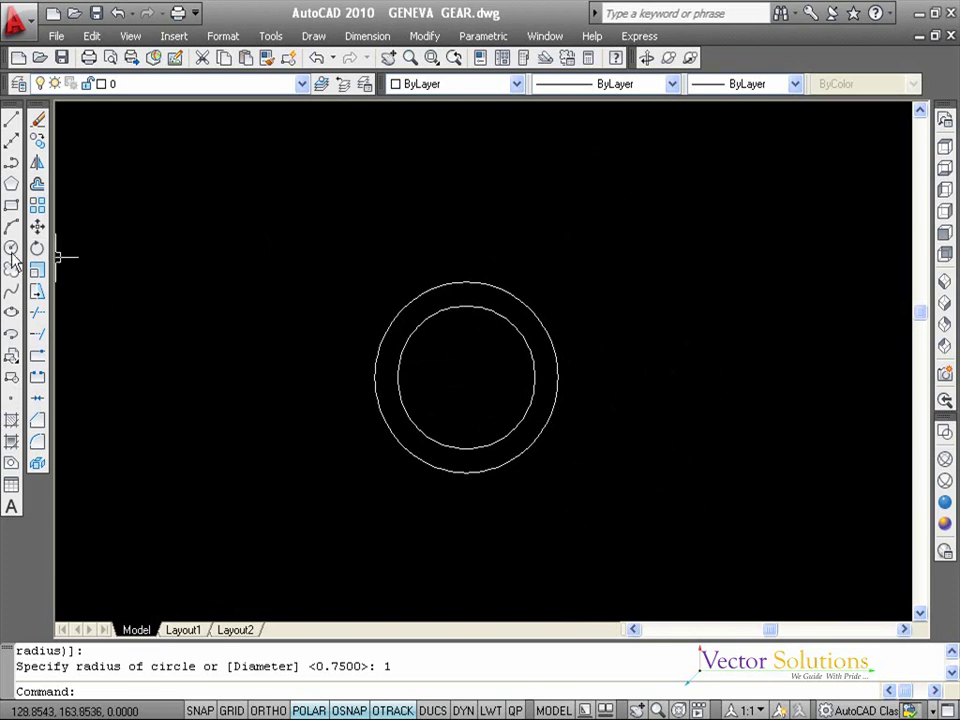
click(11, 249)
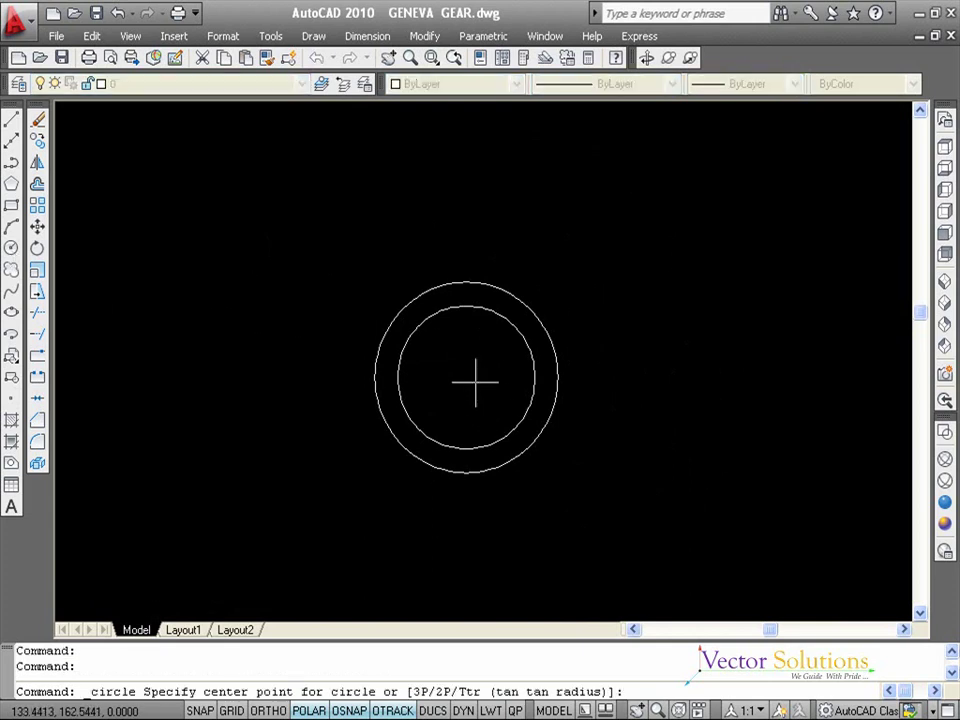
click(466, 377)
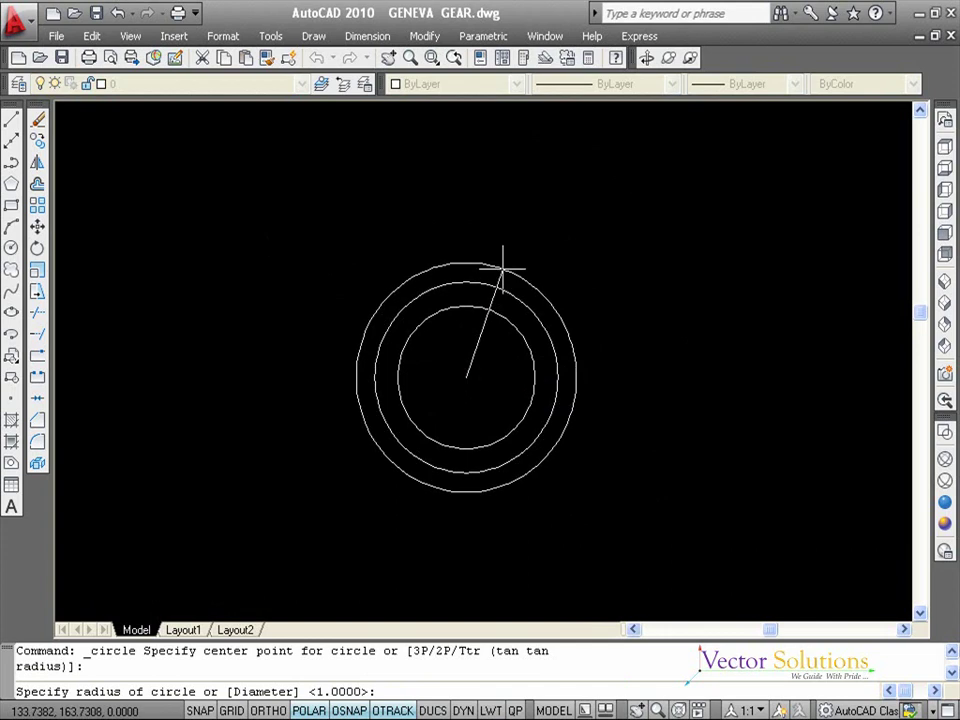
text(1.1)
key(Return)
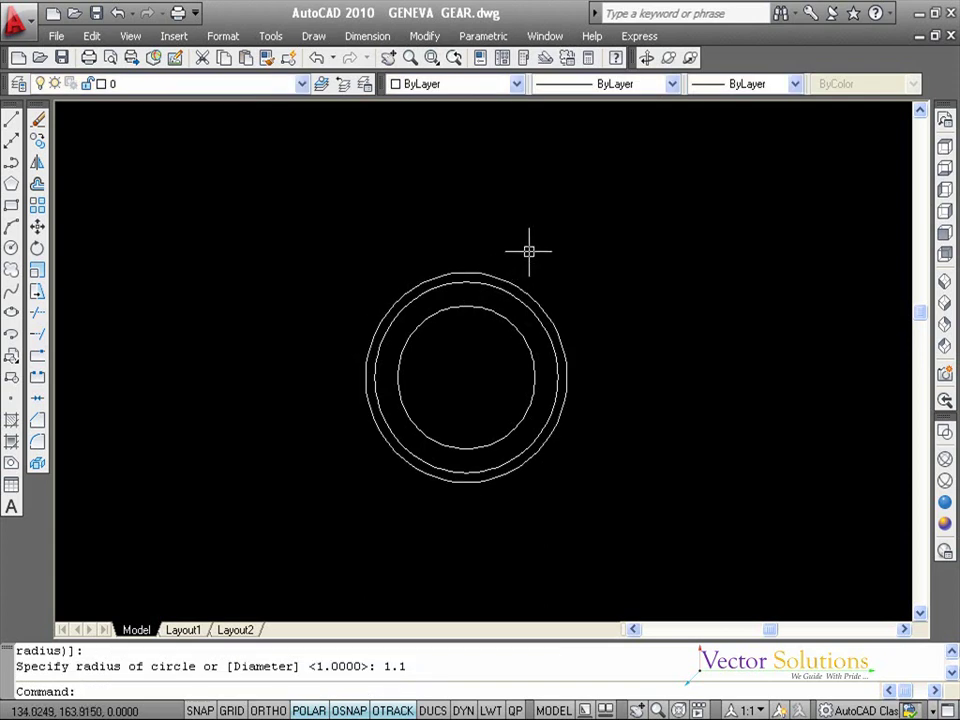
key(F10)
key(Escape)
key(Escape)
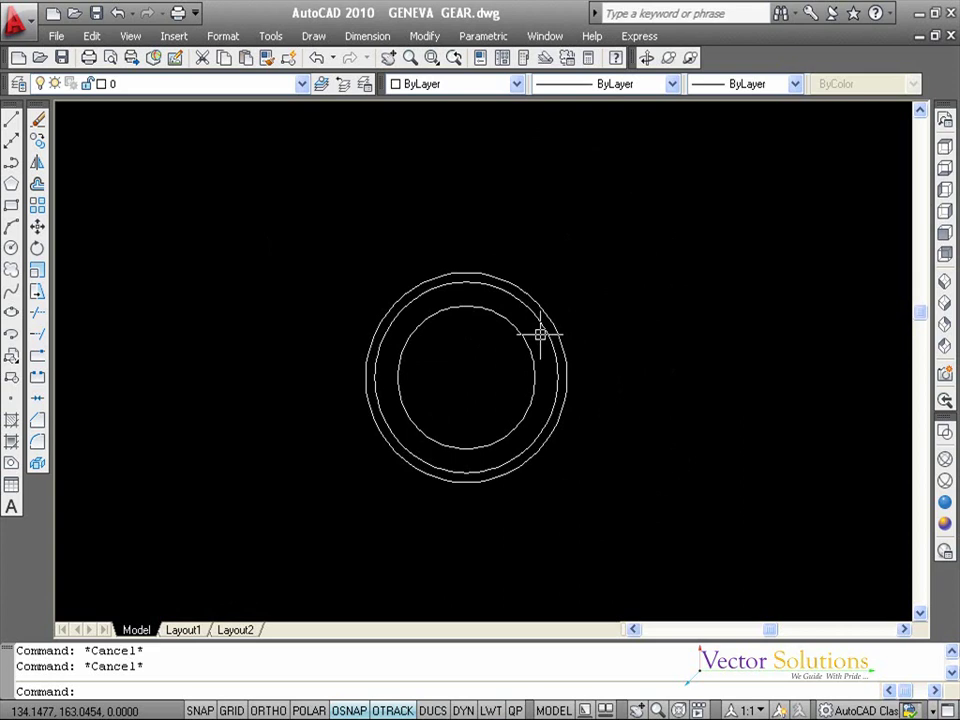
Step: With Ortho on, draw a 0.83-long vertical line up from the circles' centre
text(L)
key(Return)
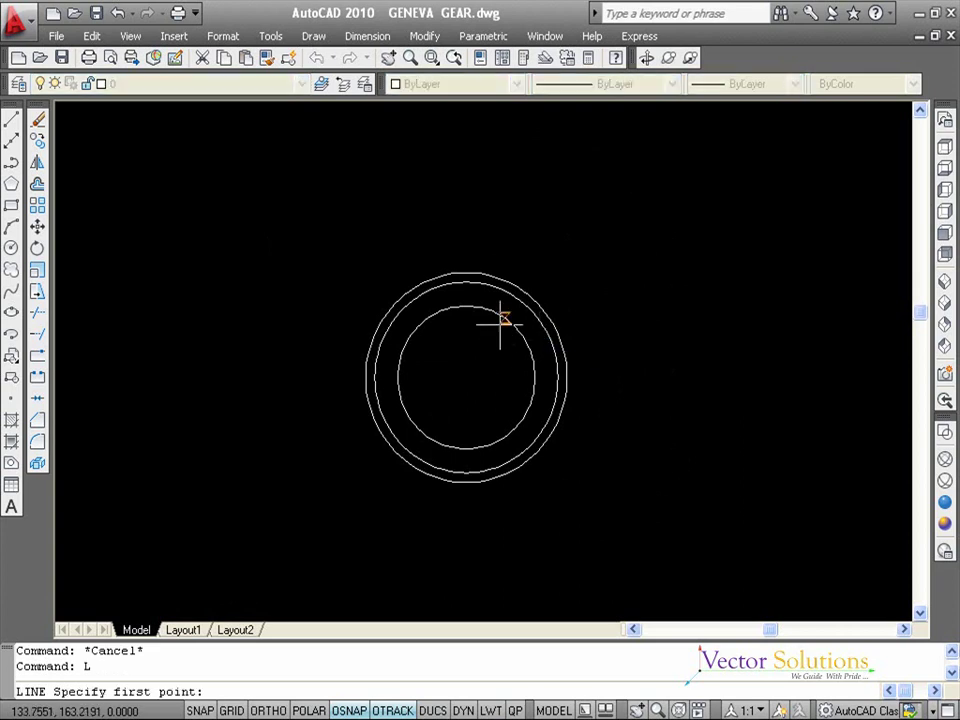
click(466, 377)
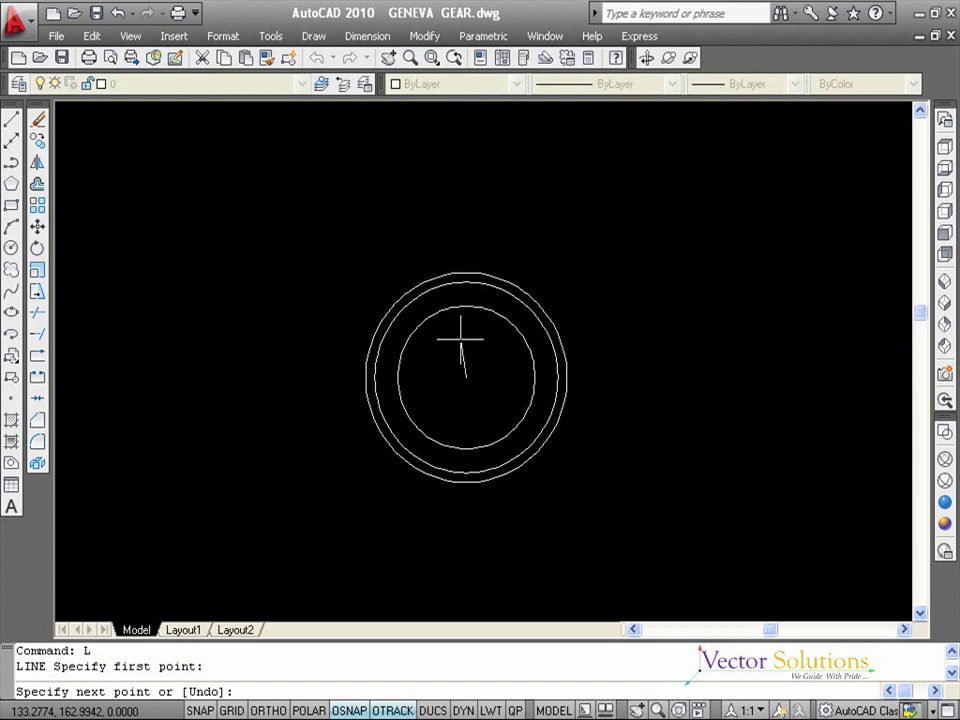
key(F8)
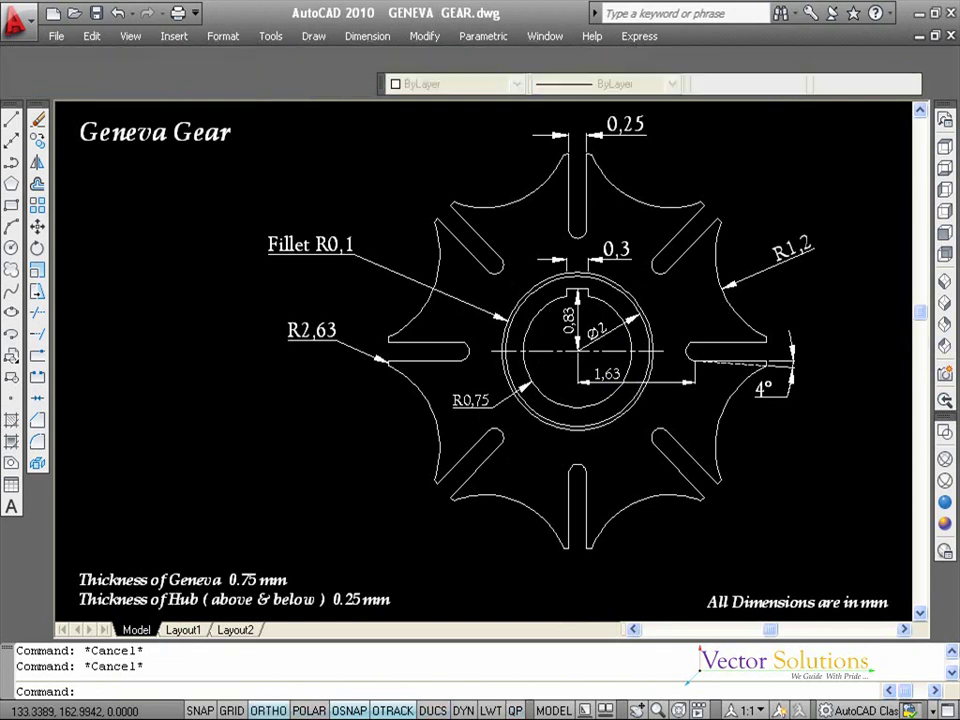
text(0.83)
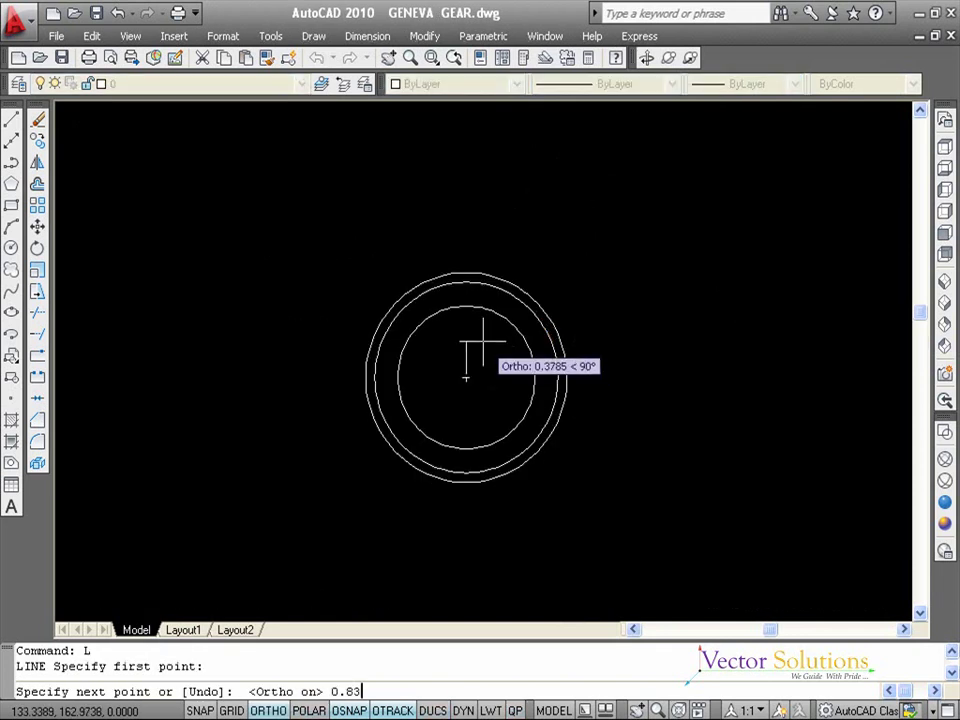
key(Return)
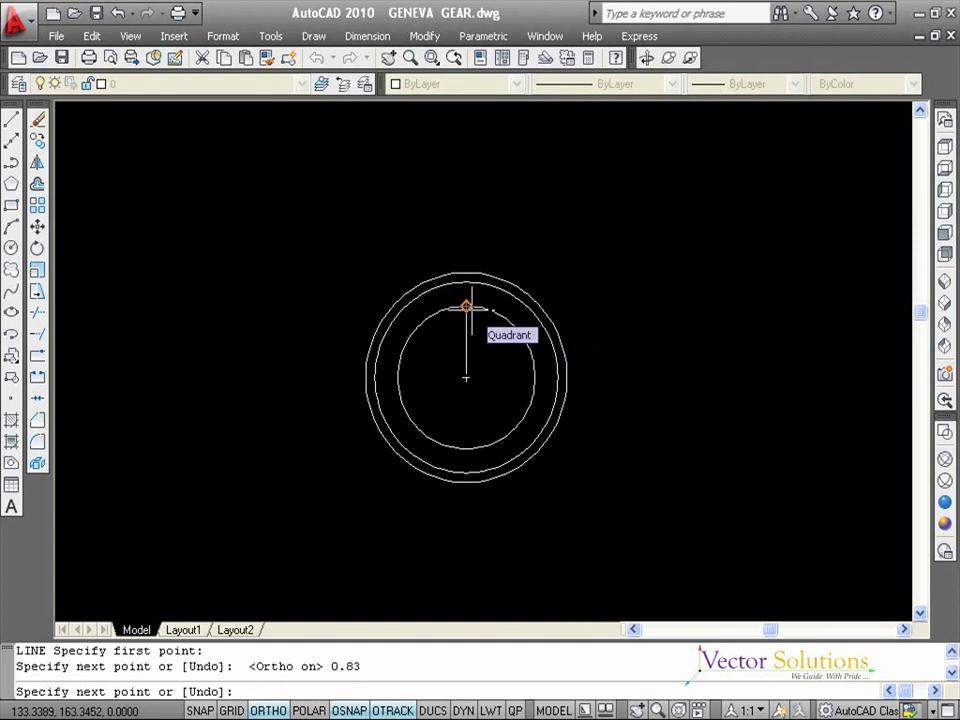
key(Return)
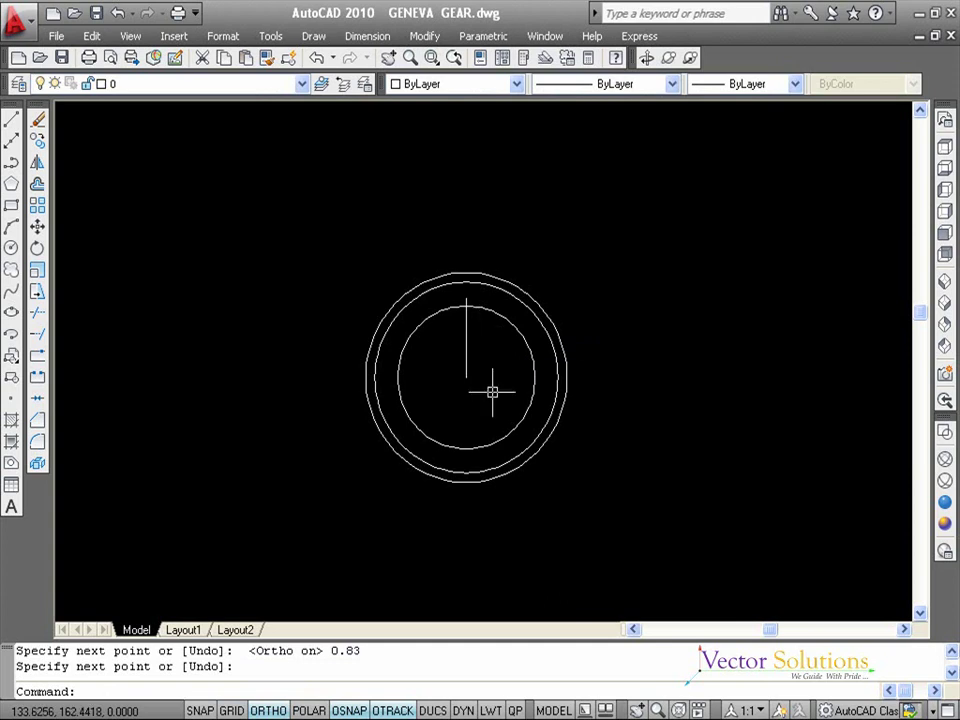
Step: Draw a 0.3-long horizontal line starting just below the centre
key(Return)
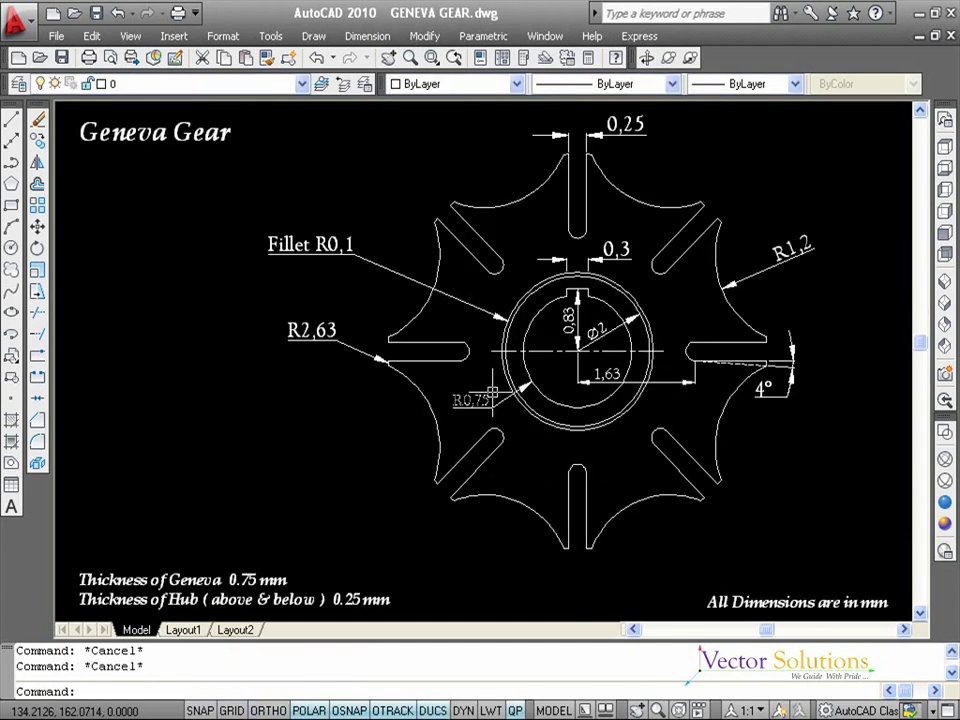
mouse_move(491, 393)
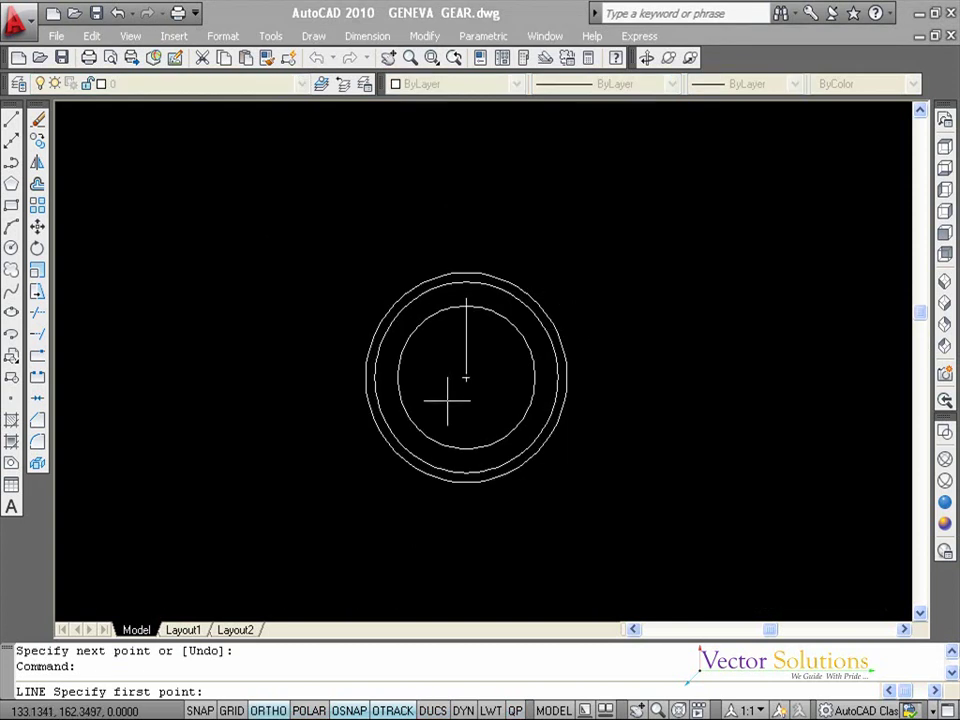
click(447, 401)
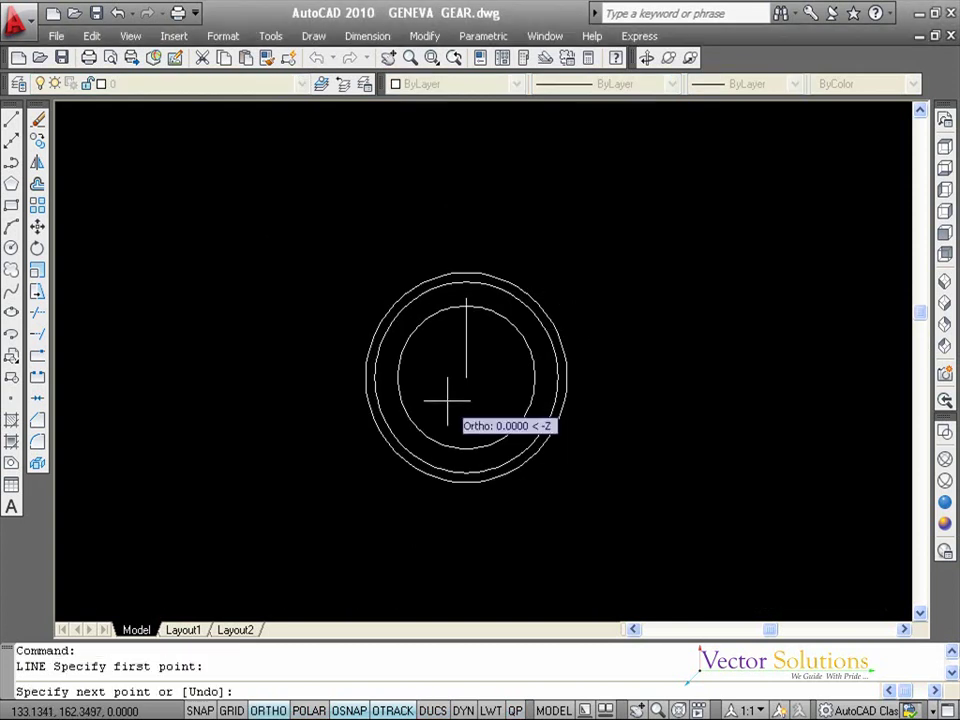
text(0.3)
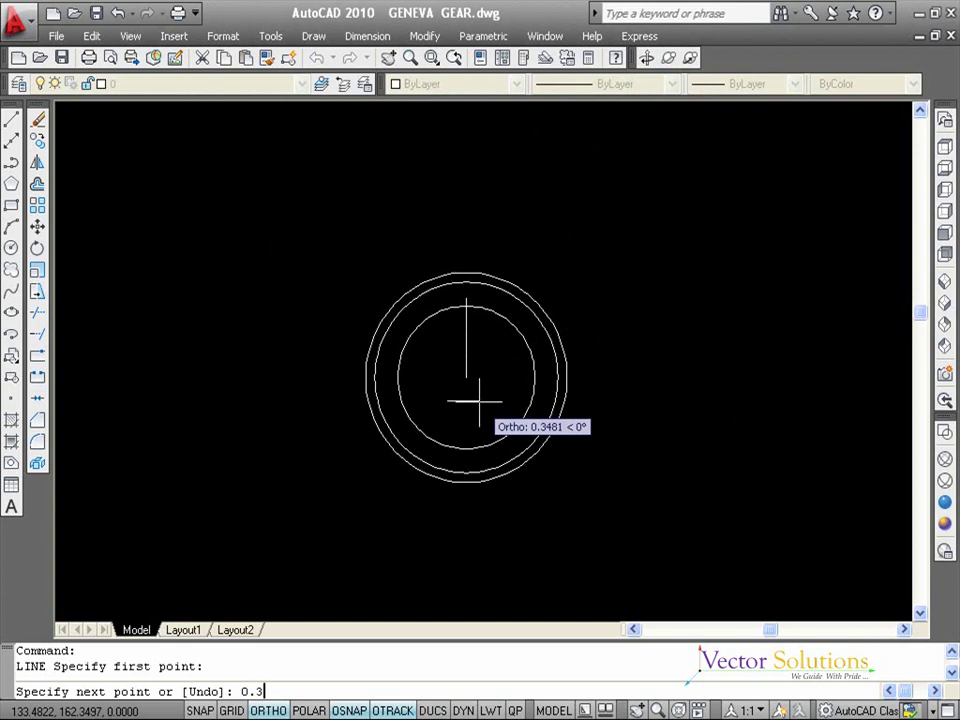
key(Return)
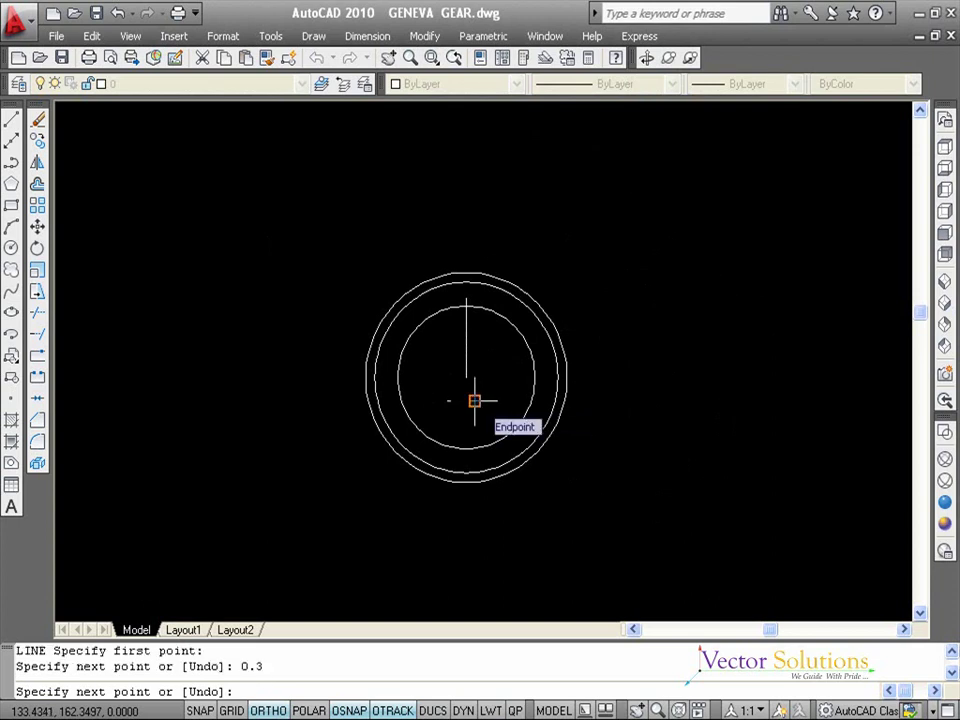
key(Return)
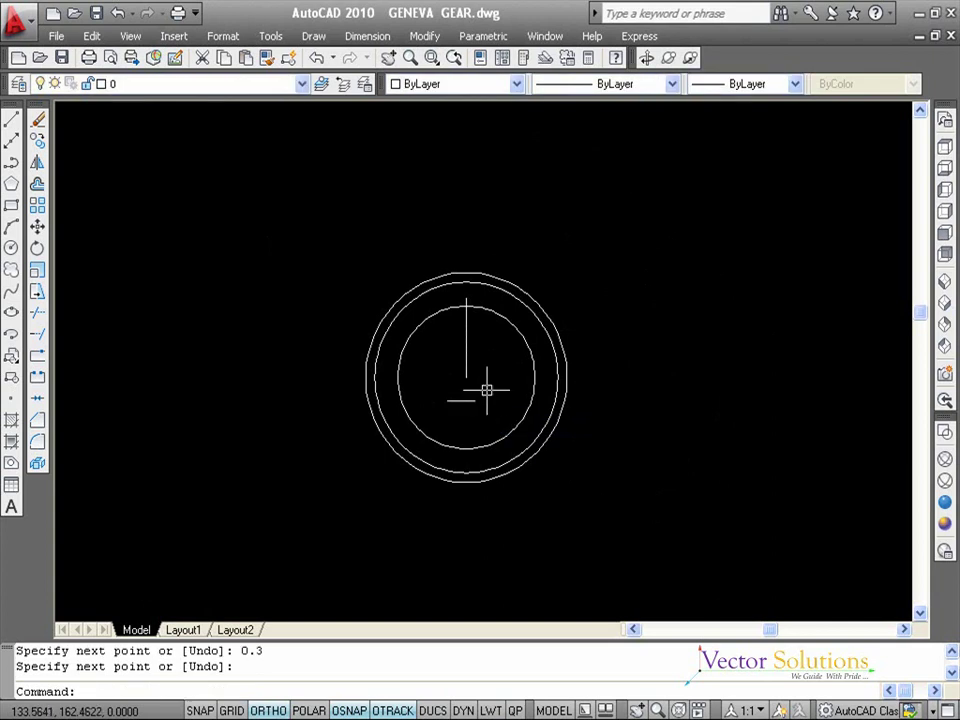
Step: Move the 0.3 horizontal line by its midpoint up to the top end of the vertical line
click(38, 228)
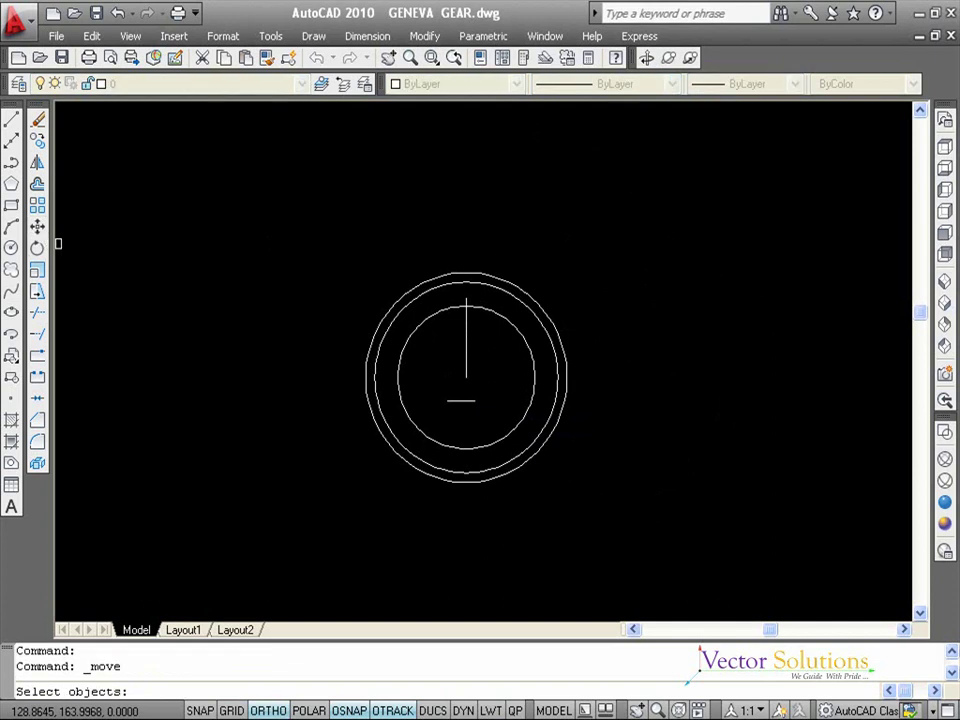
click(449, 401)
click(449, 401)
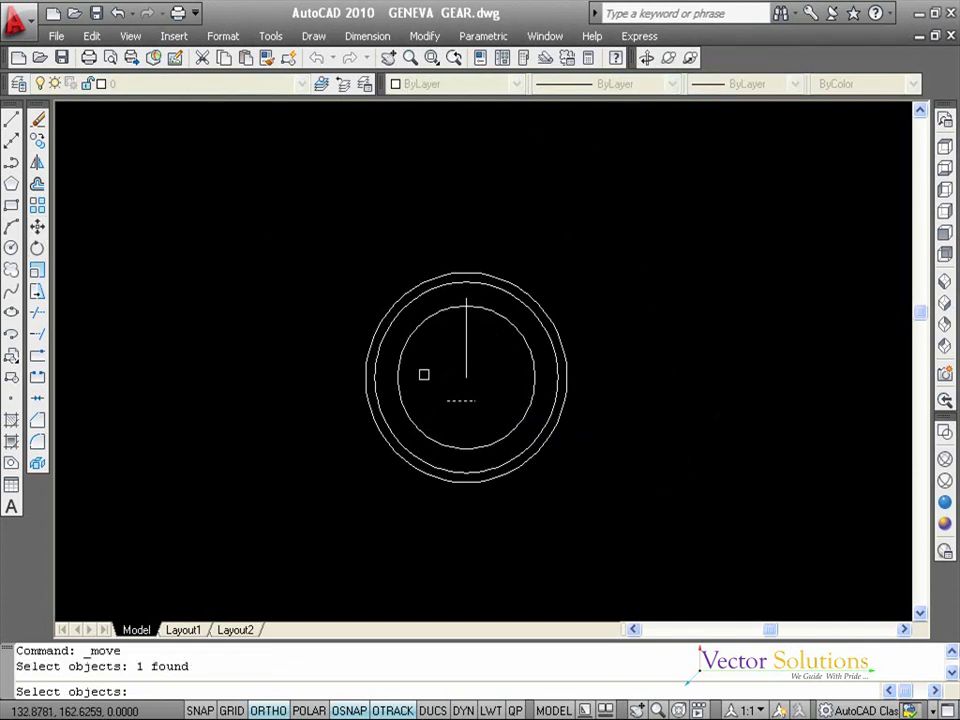
key(Return)
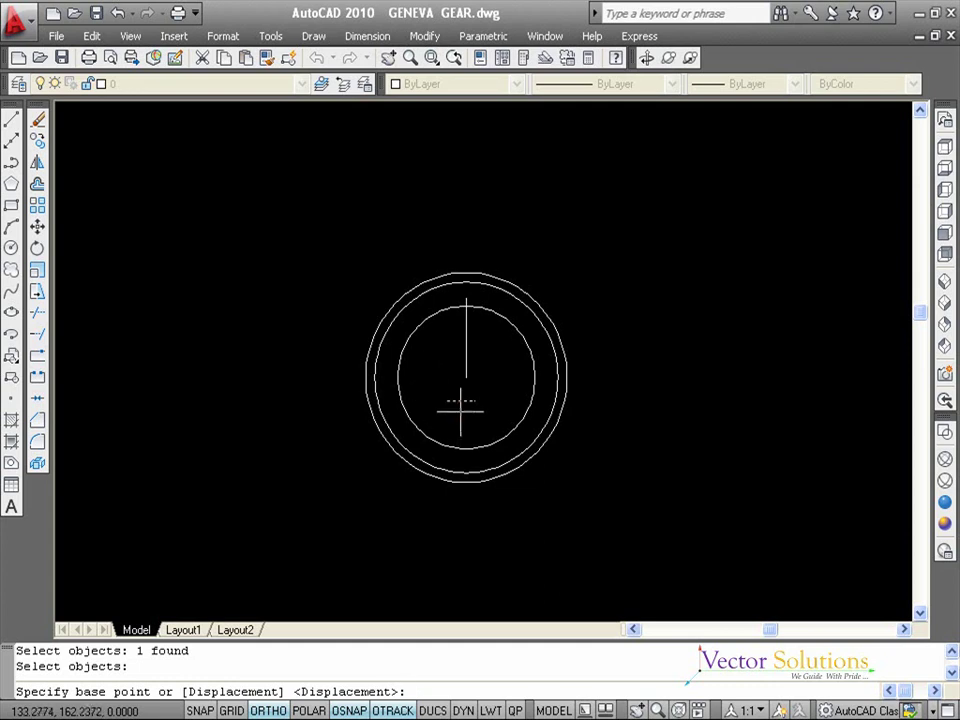
click(461, 401)
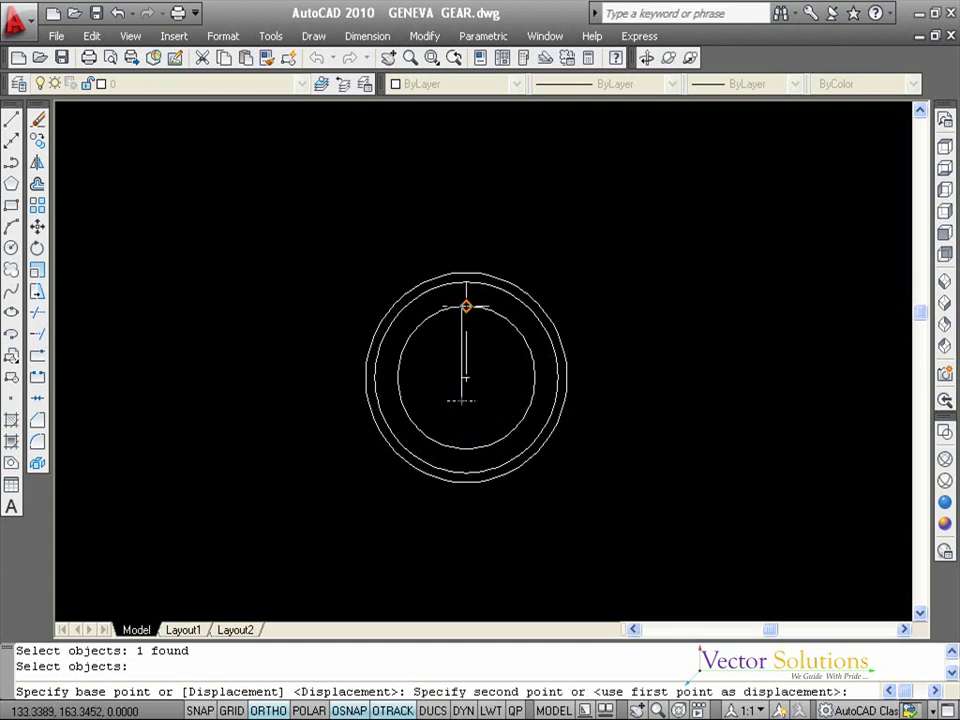
click(466, 298)
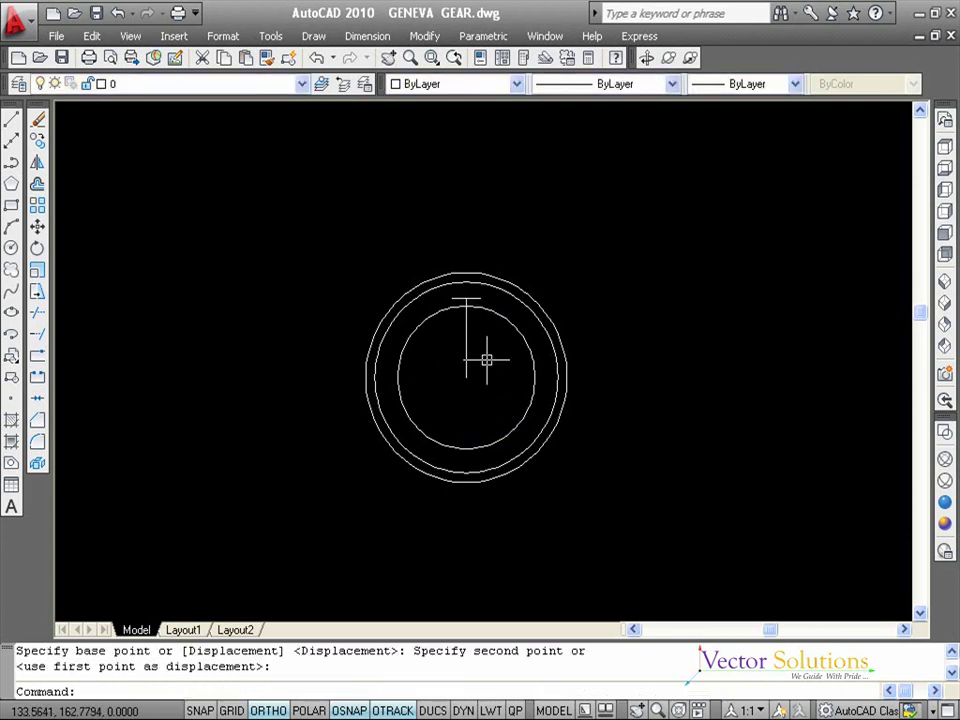
key(Escape)
key(Escape)
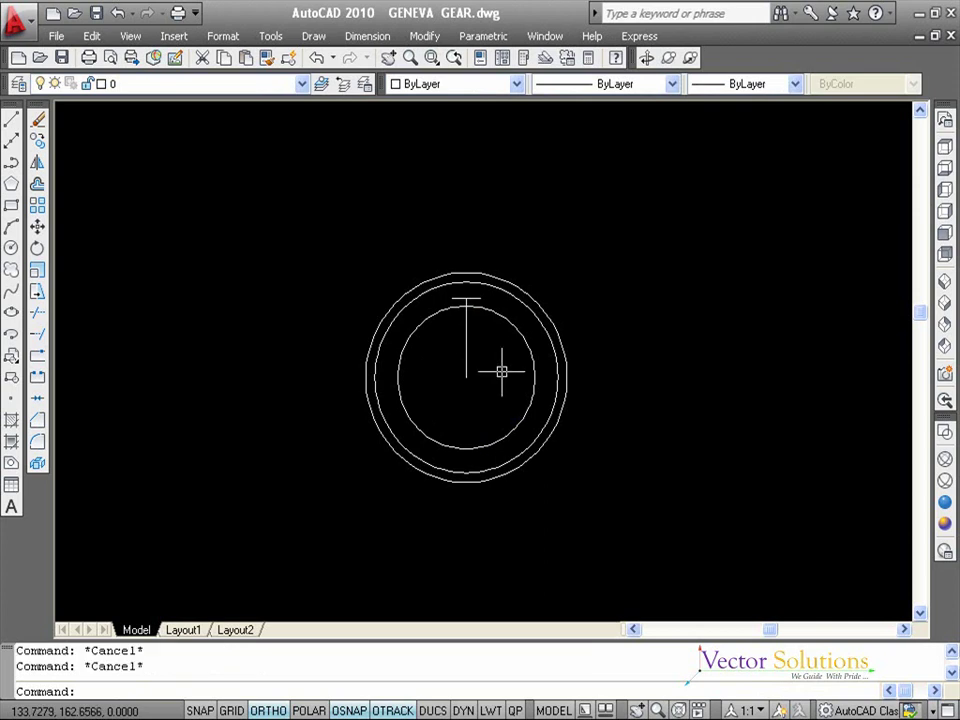
text(CO)
key(Return)
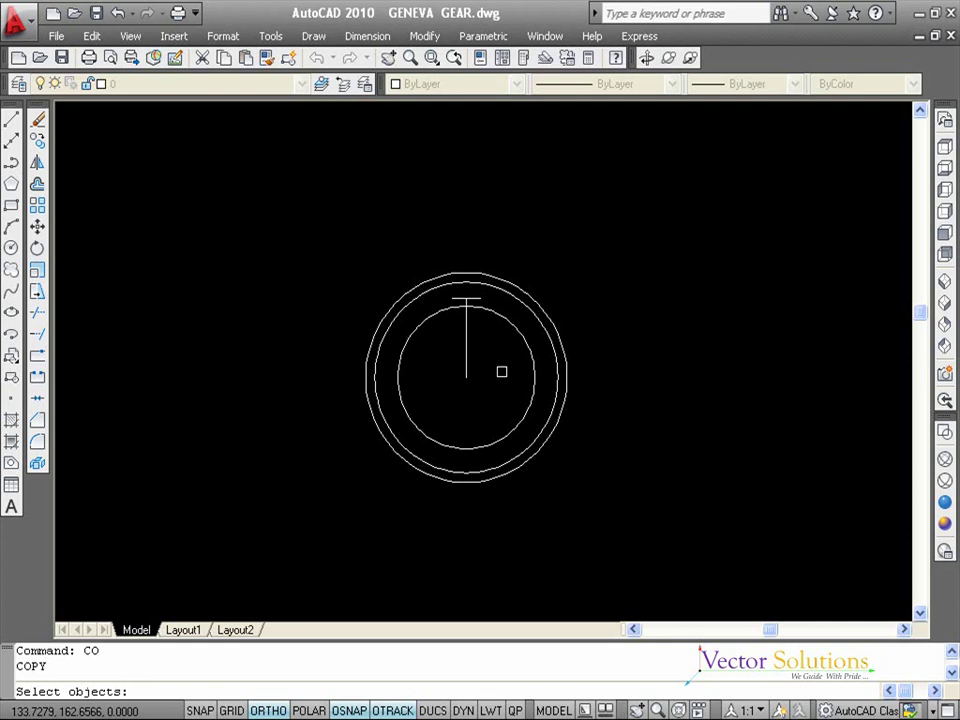
Step: Copy the vertical line to the right and left ends of the short top line
click(467, 360)
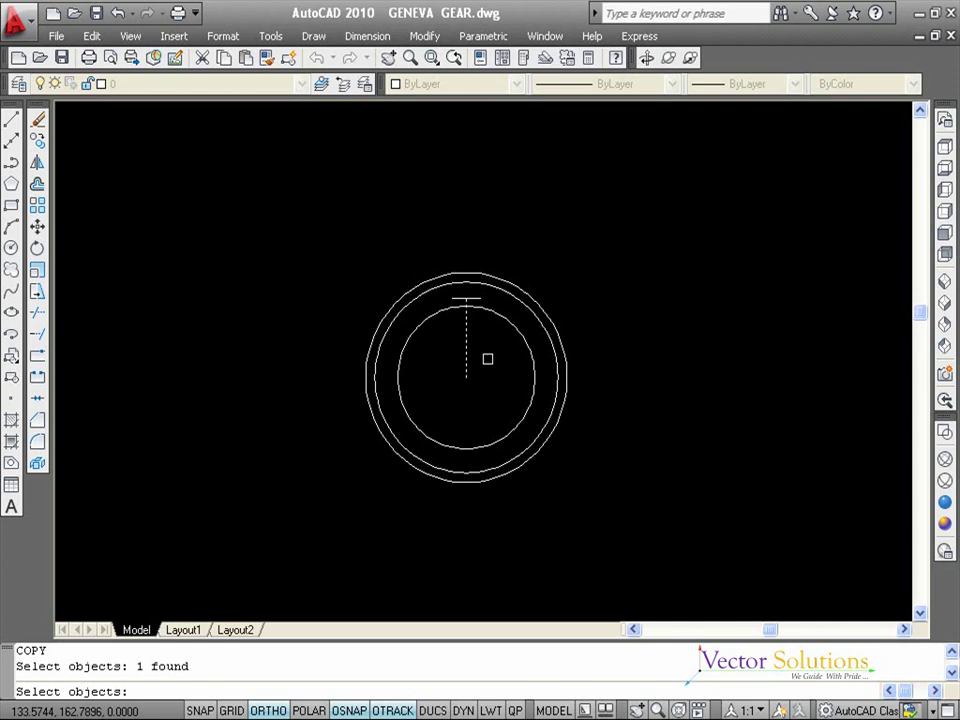
key(Return)
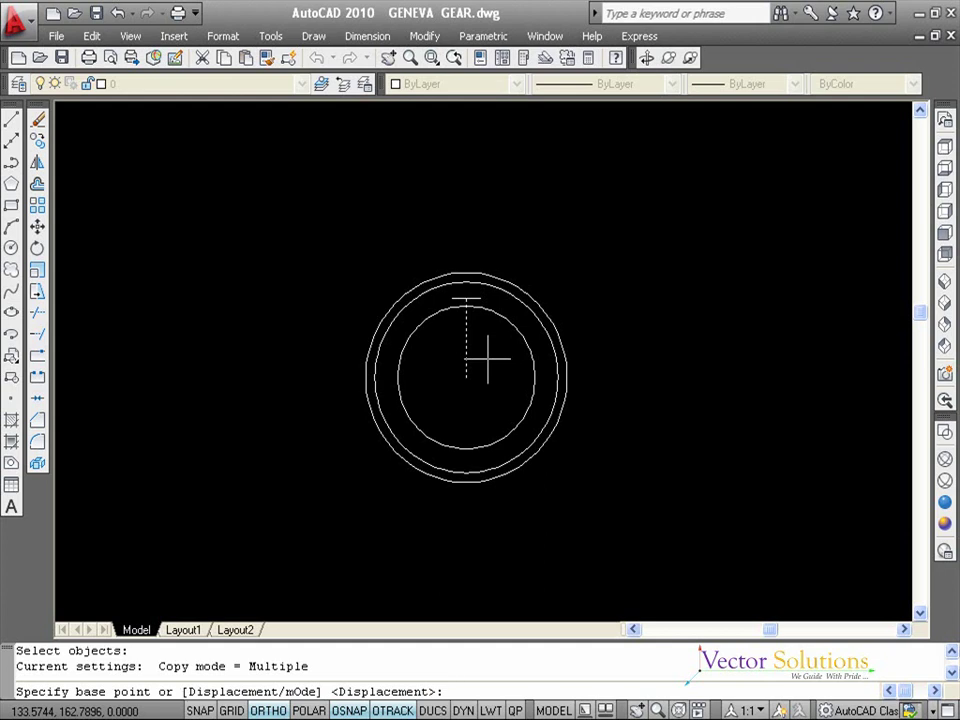
click(465, 299)
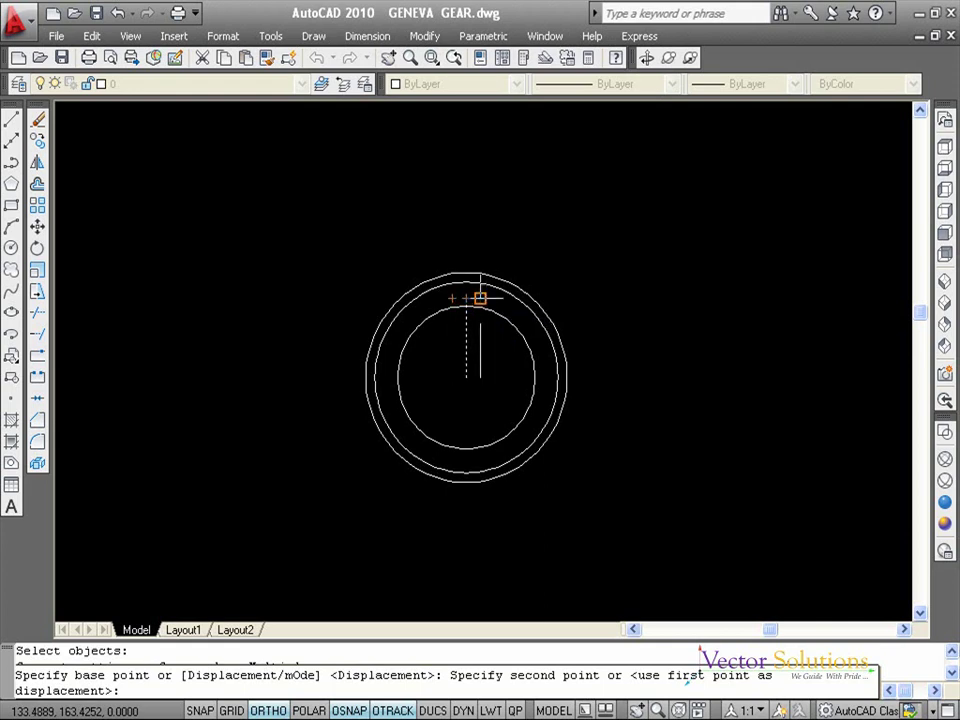
click(480, 298)
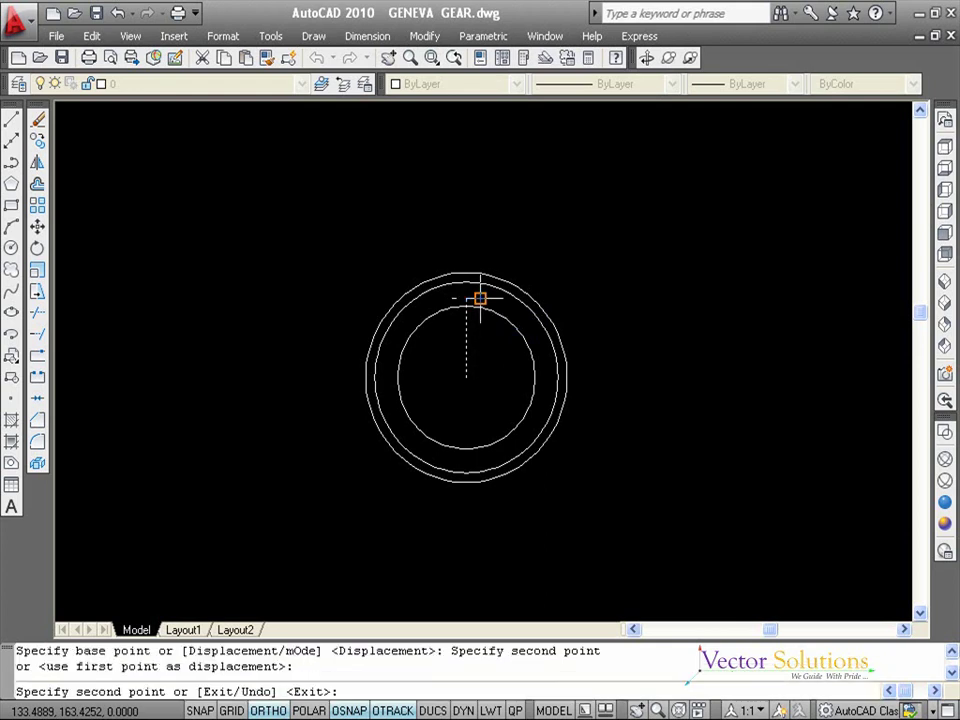
click(452, 298)
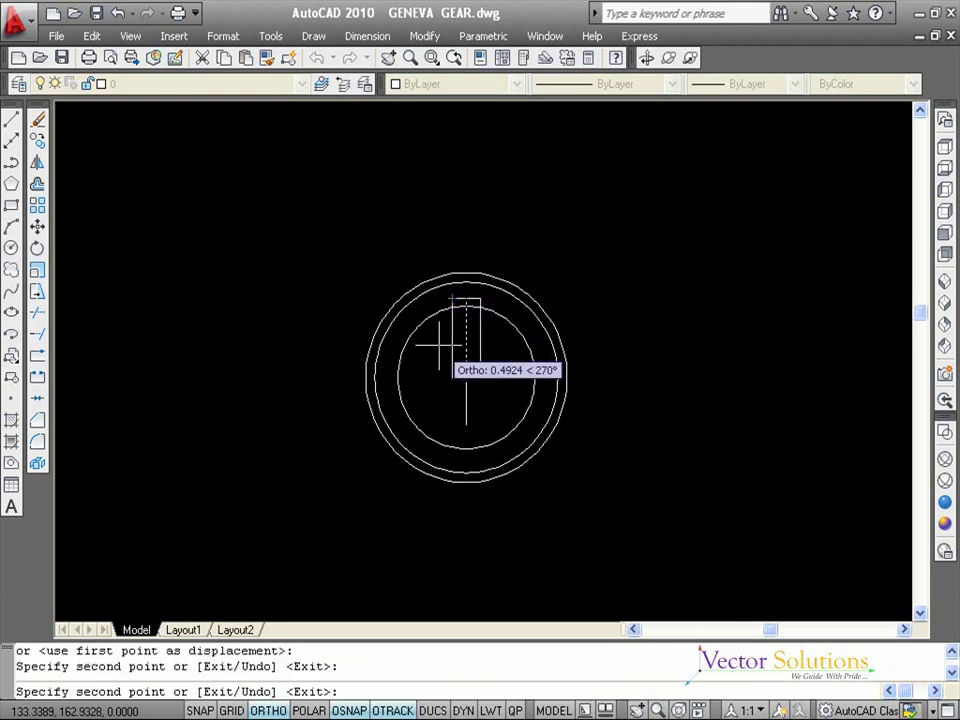
key(Return)
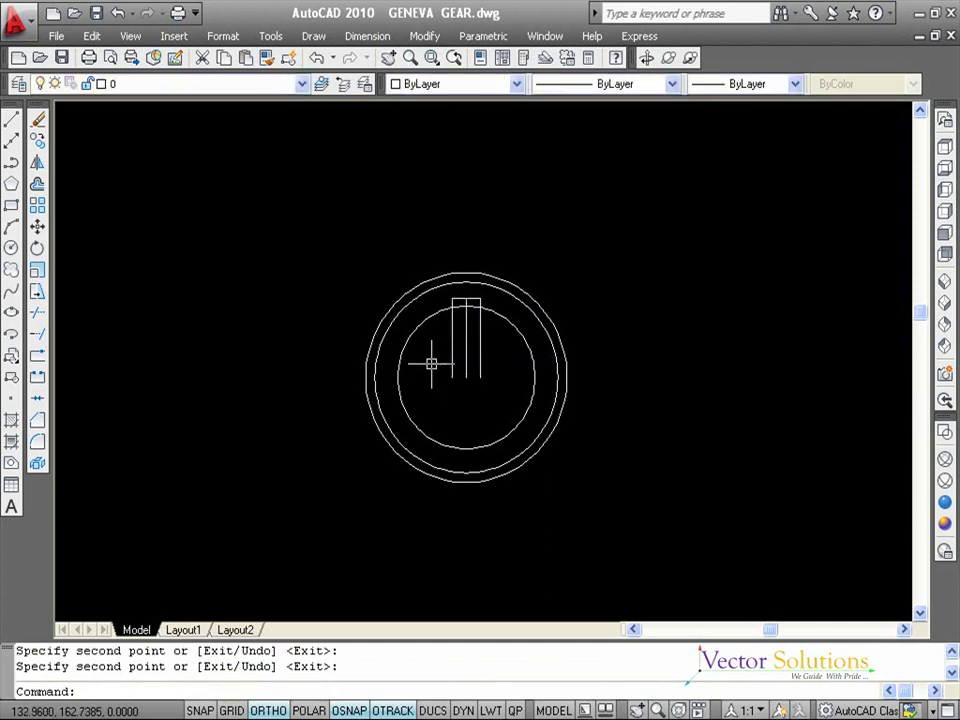
key(Escape)
key(Escape)
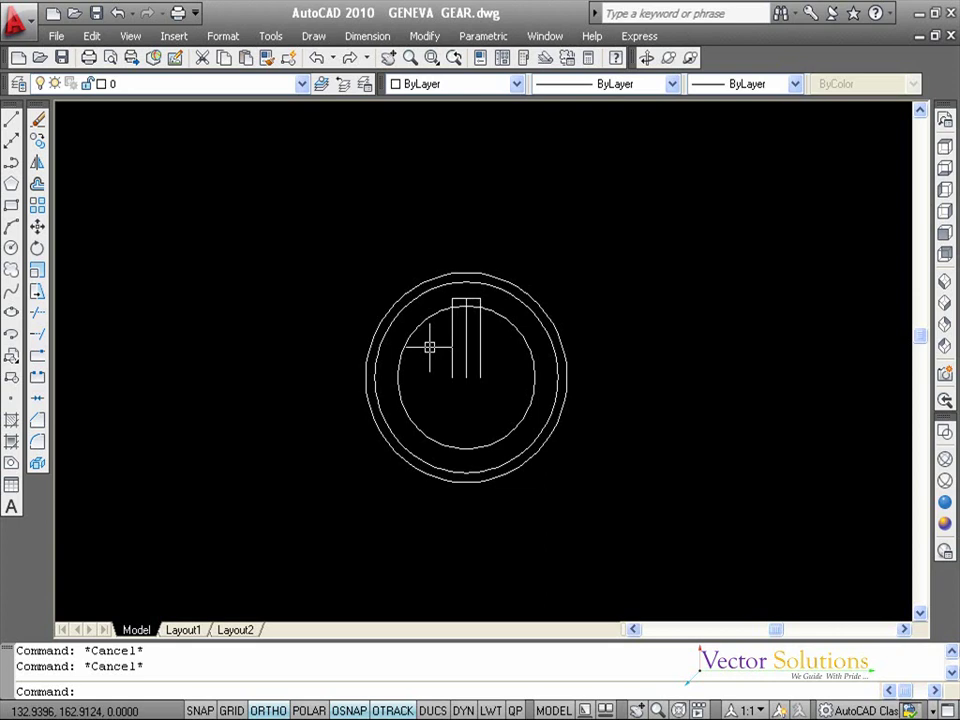
Step: Trim both slot sides and the inner circle's arc between them to form the keyway notch
text(TR)
key(Return)
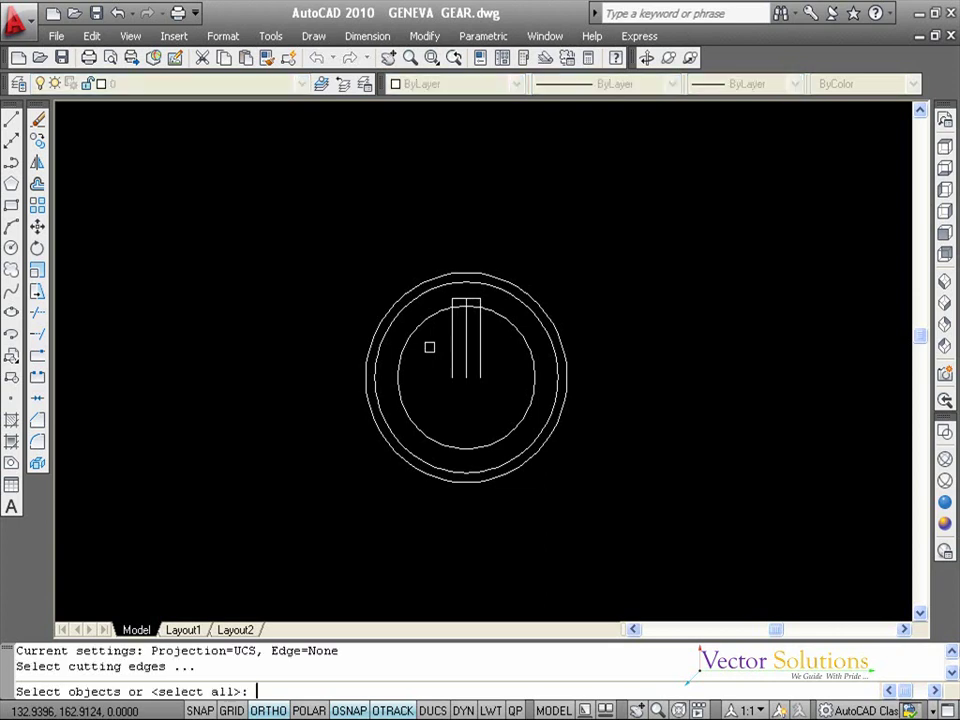
key(Return)
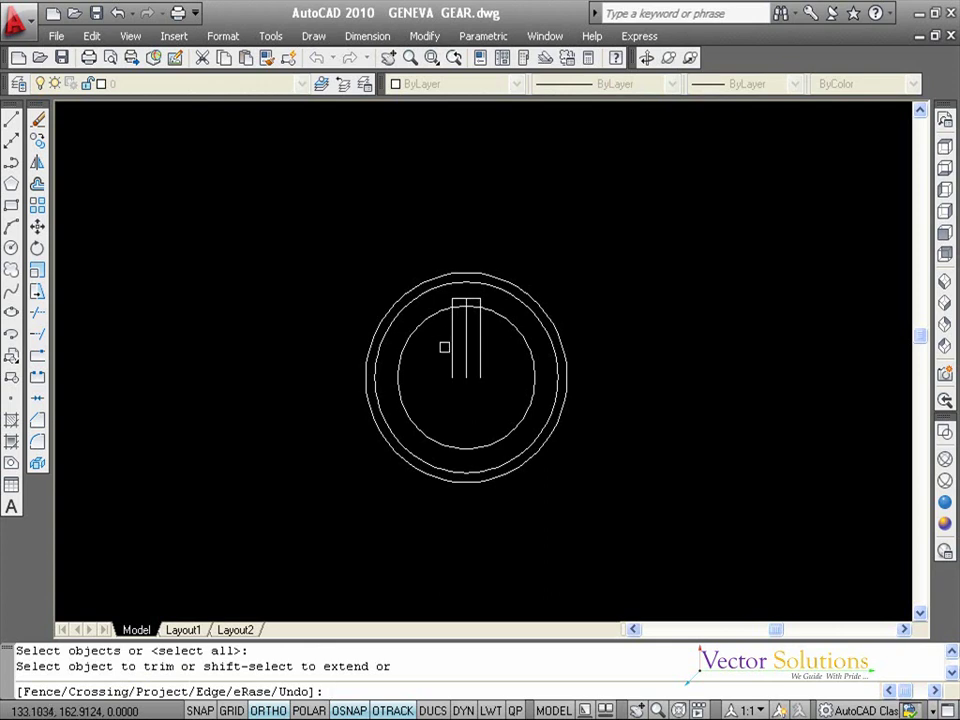
click(452, 345)
click(479, 356)
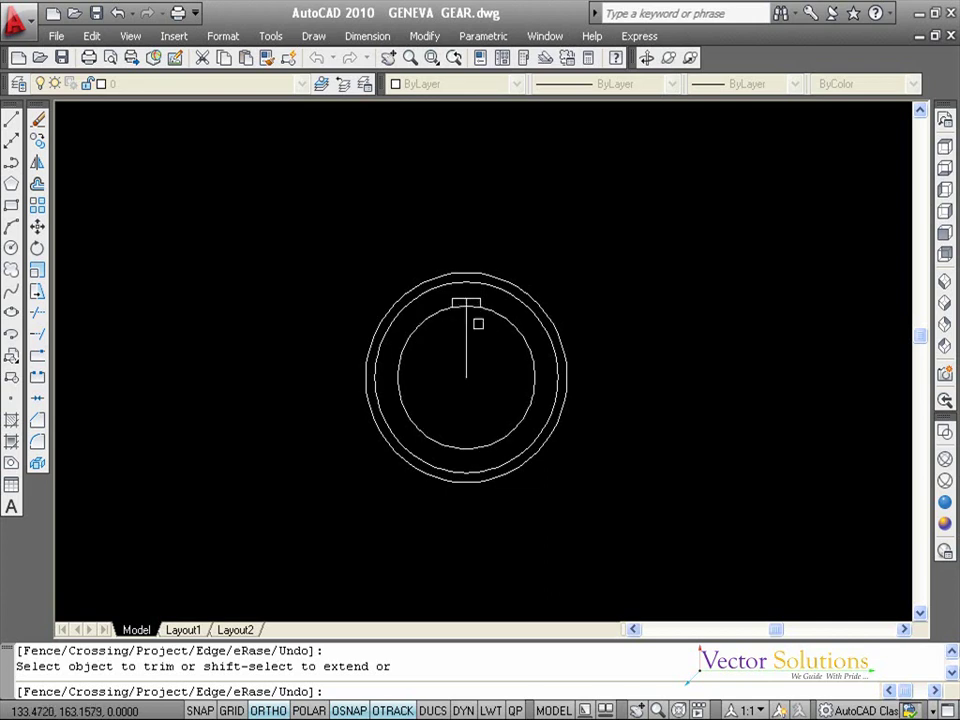
scroll(478, 323, up, 3)
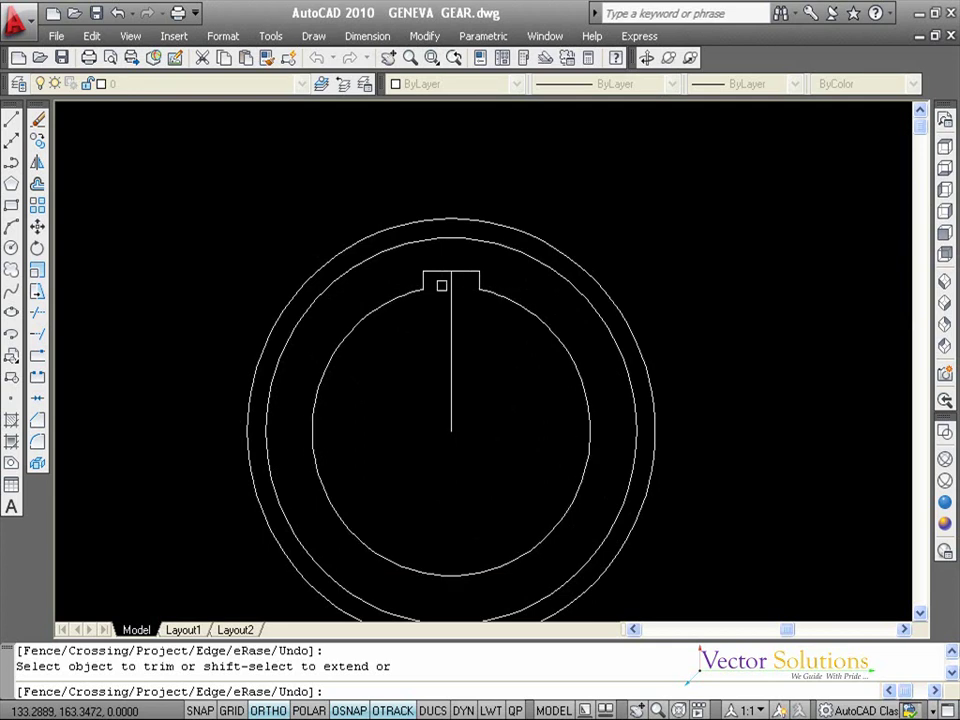
scroll(441, 286, down, 5)
scroll(441, 286, up, 3)
scroll(441, 286, down, 2)
click(441, 286)
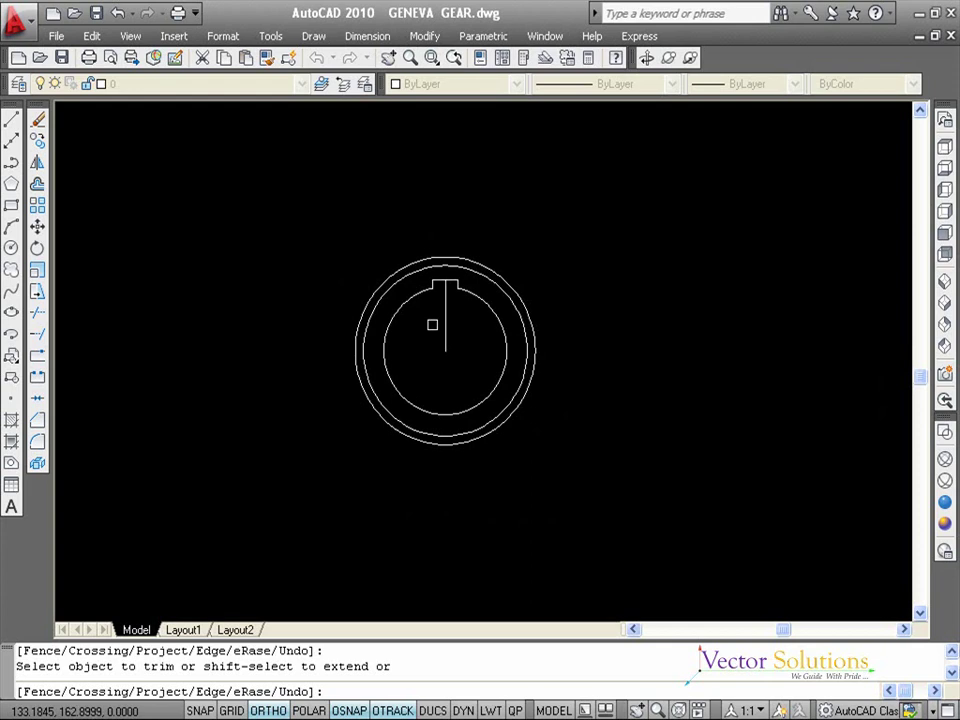
key(Return)
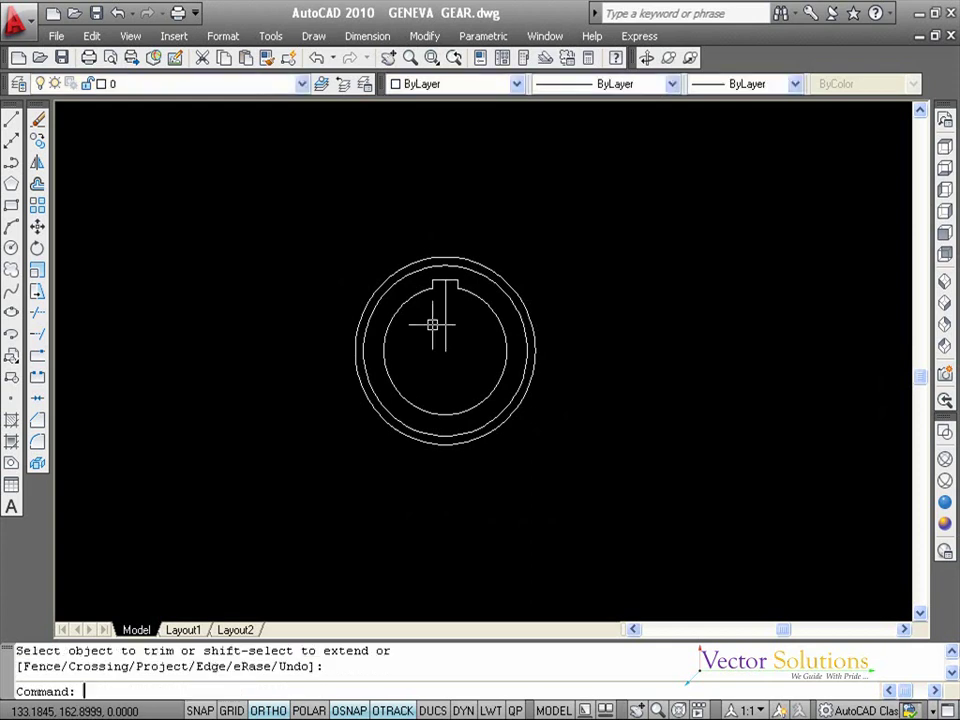
key(Escape)
key(Escape)
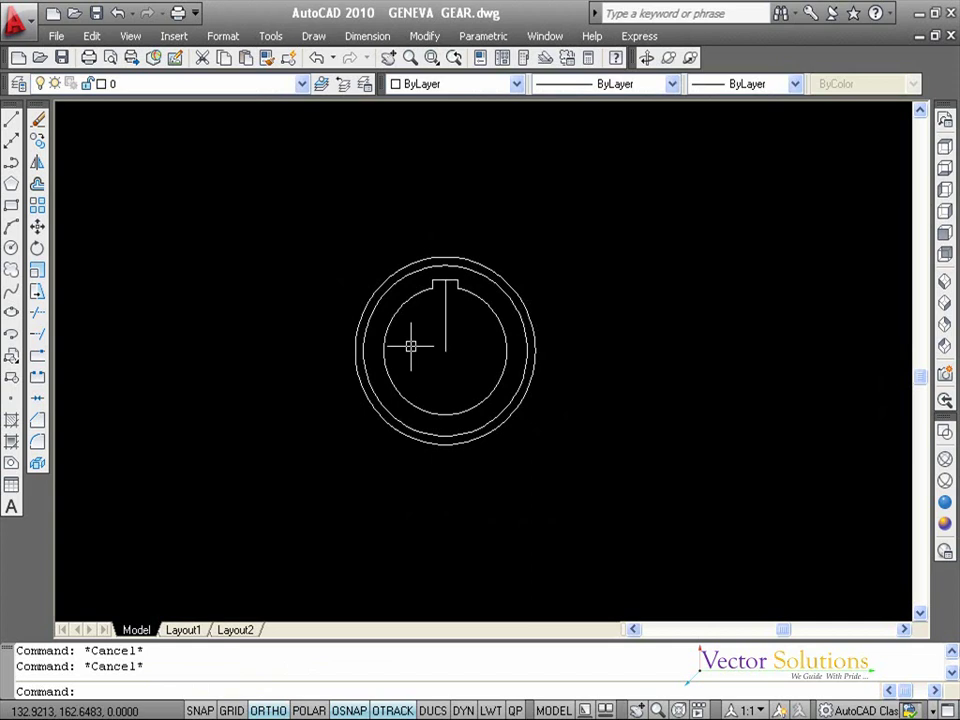
Step: Draw a 1.63-long horizontal line rightward from the gear centre
click(13, 122)
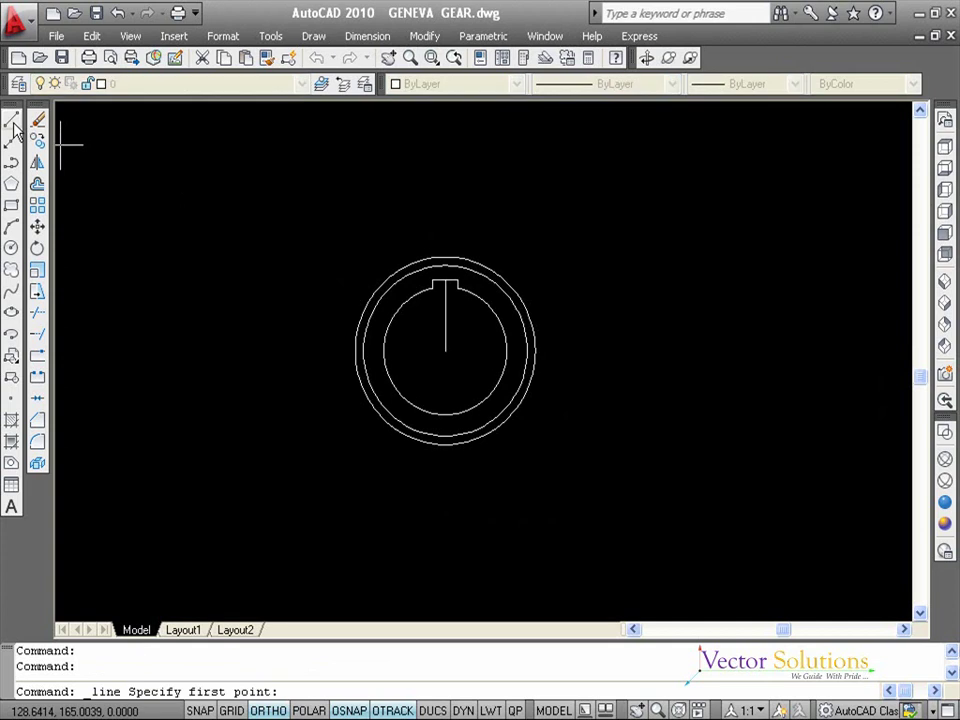
click(444, 351)
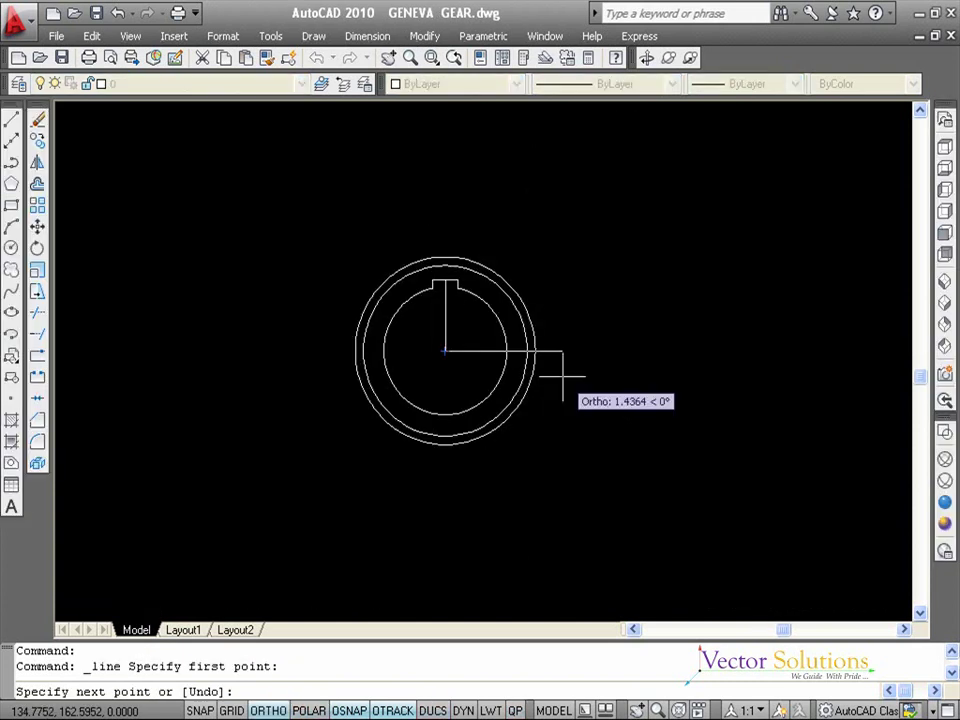
text(1.63)
key(Return)
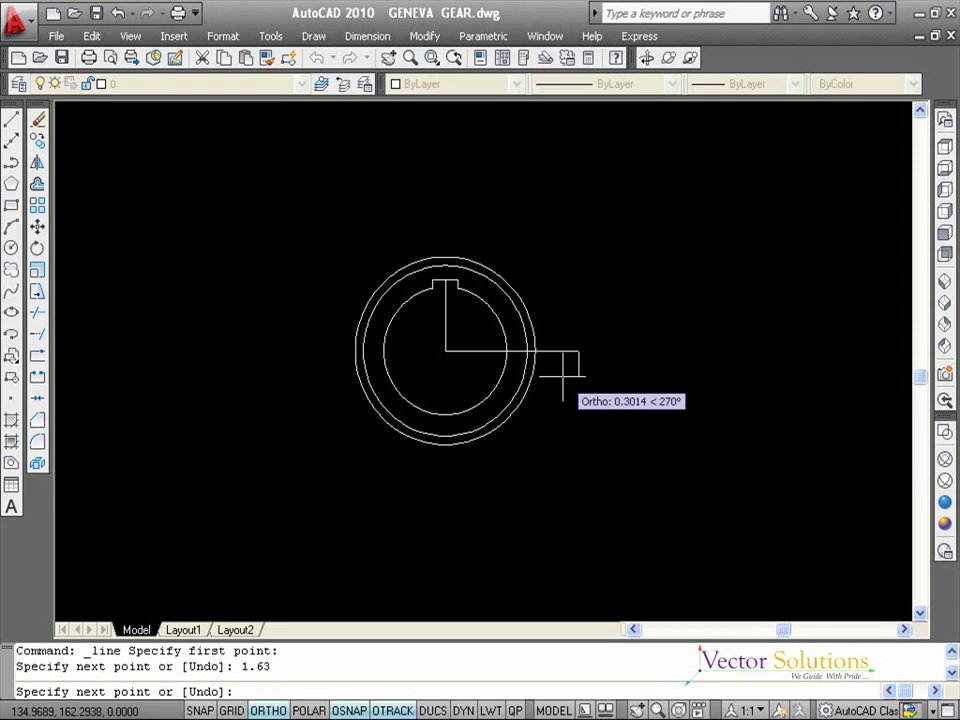
key(Return)
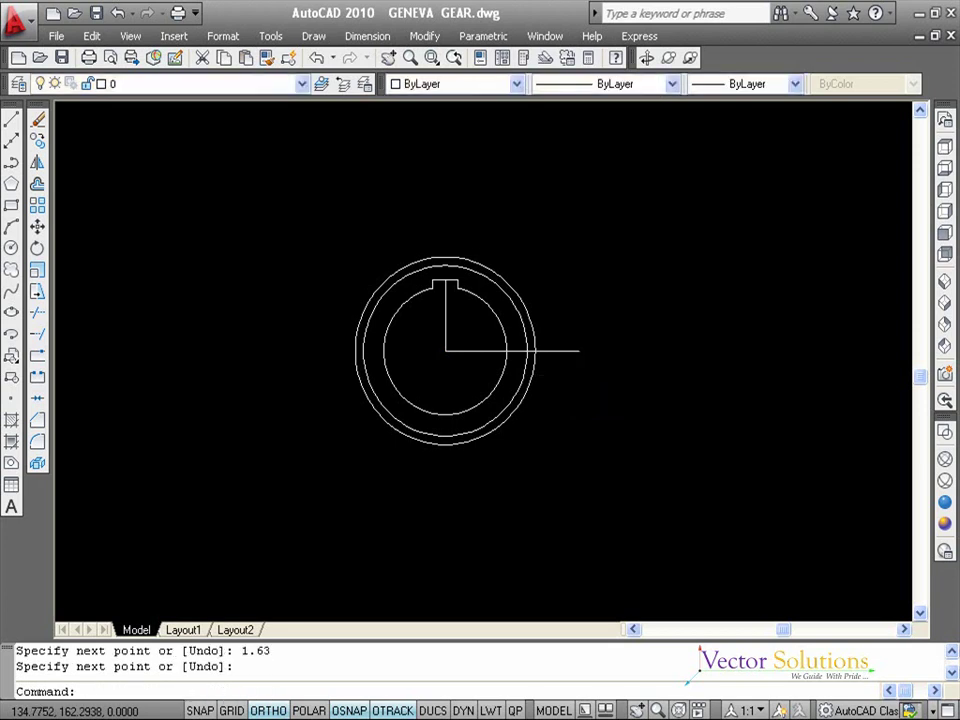
key(Escape)
key(Escape)
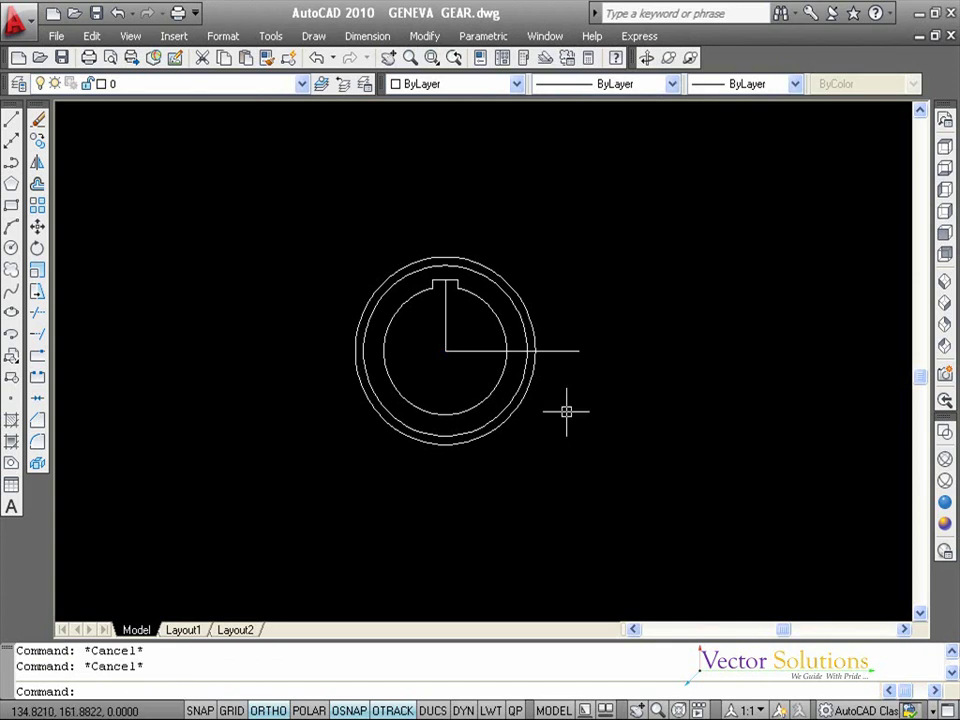
Step: Draw a separate 0.25-long vertical line to the right of the gear
key(Return)
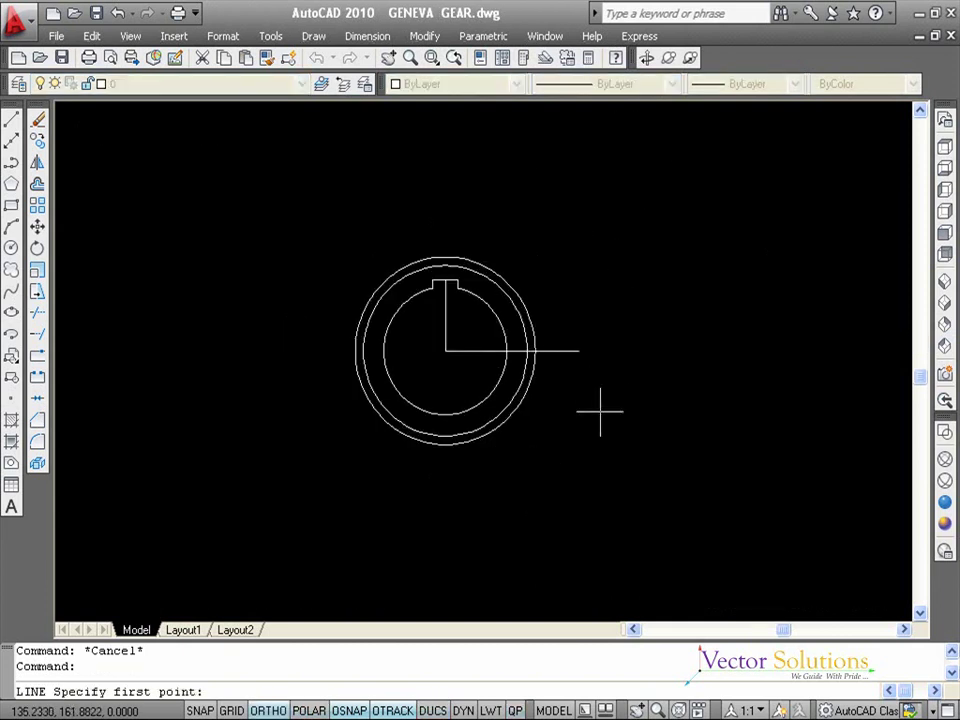
click(600, 410)
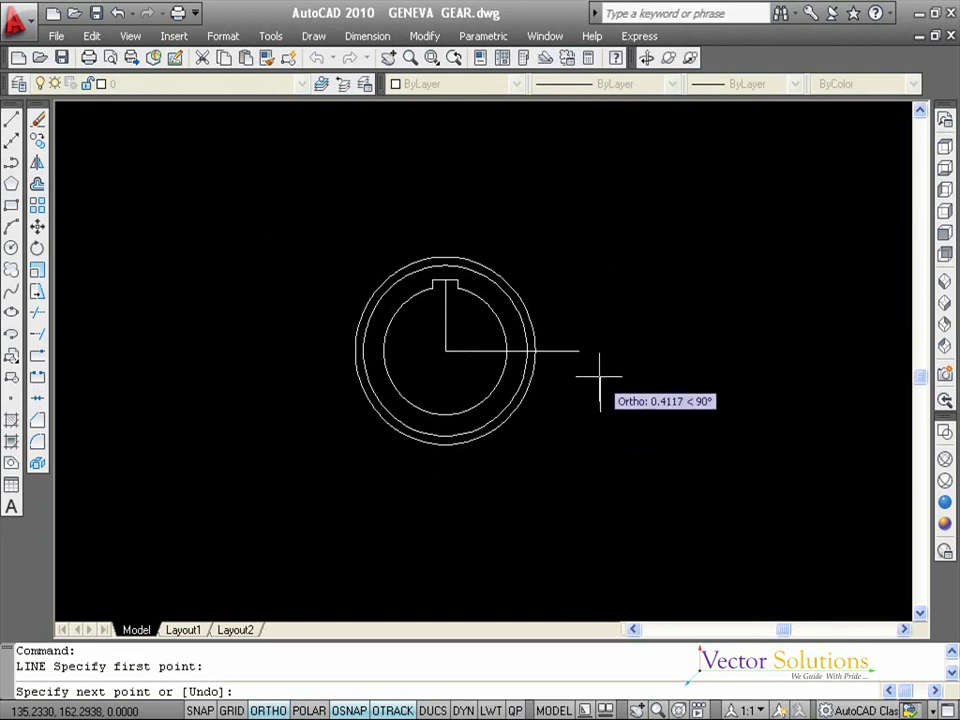
text(0.25)
key(Return)
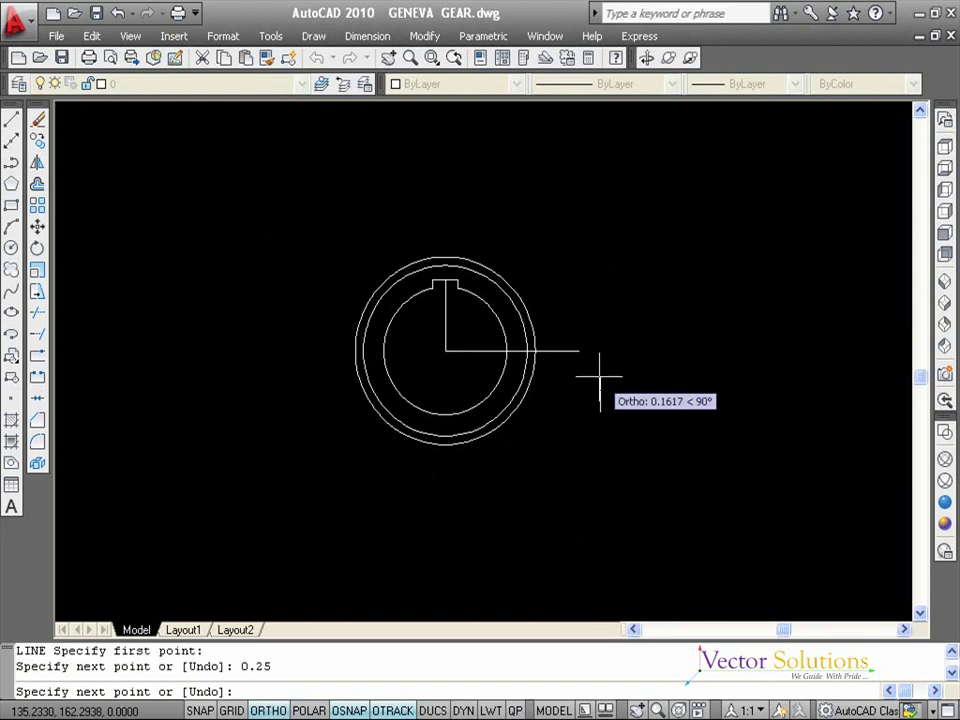
key(Return)
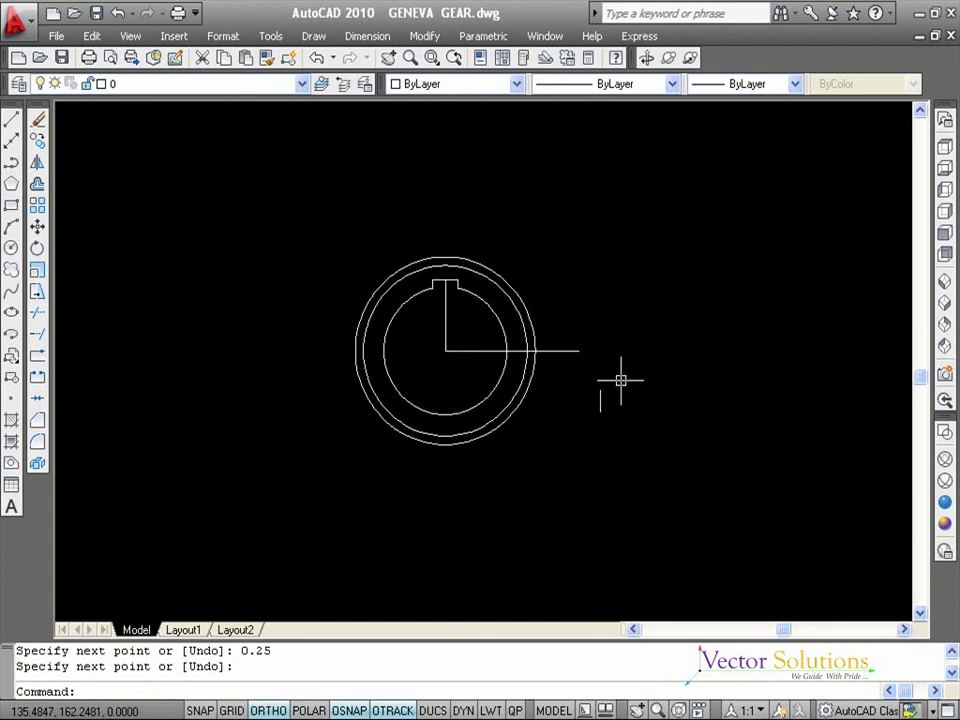
text(M)
key(Return)
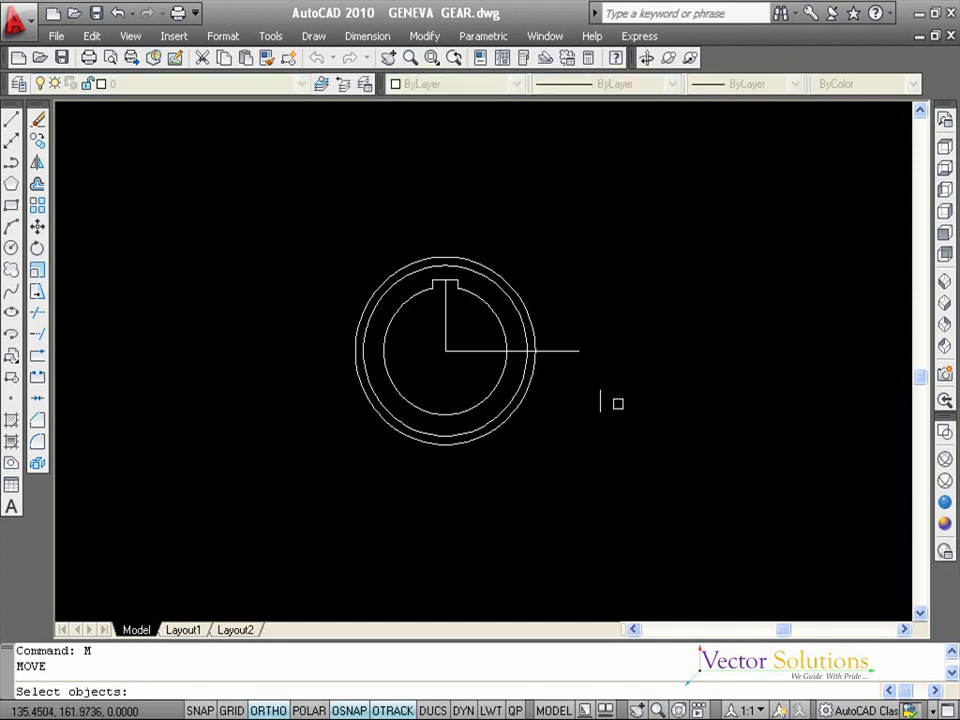
Step: Move the 0.25 vertical line onto the right end of the 1.63 horizontal line
click(601, 399)
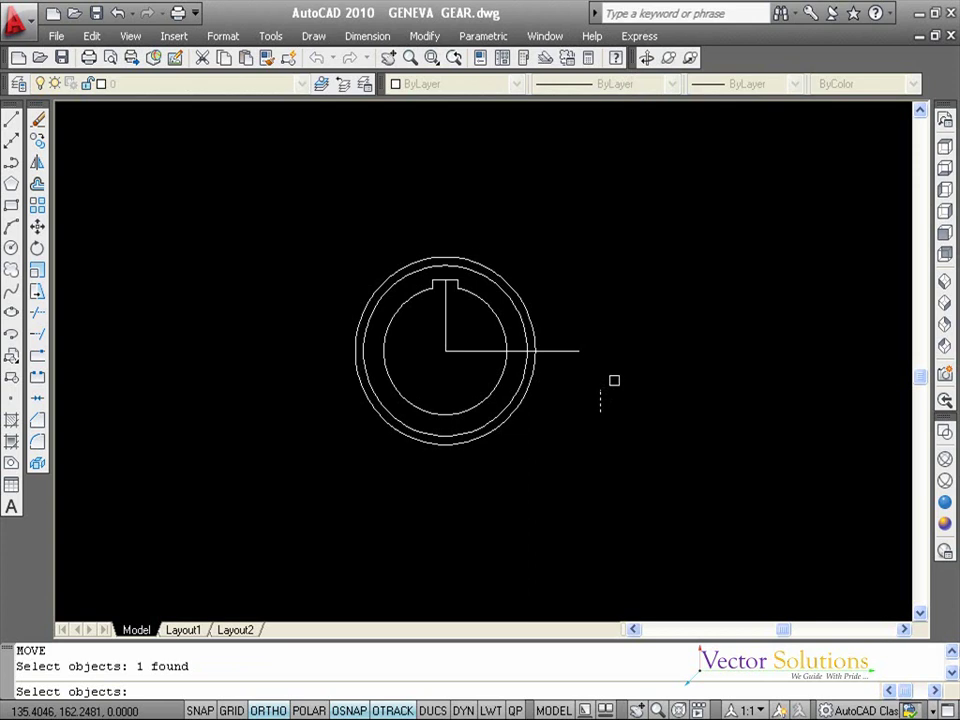
key(Return)
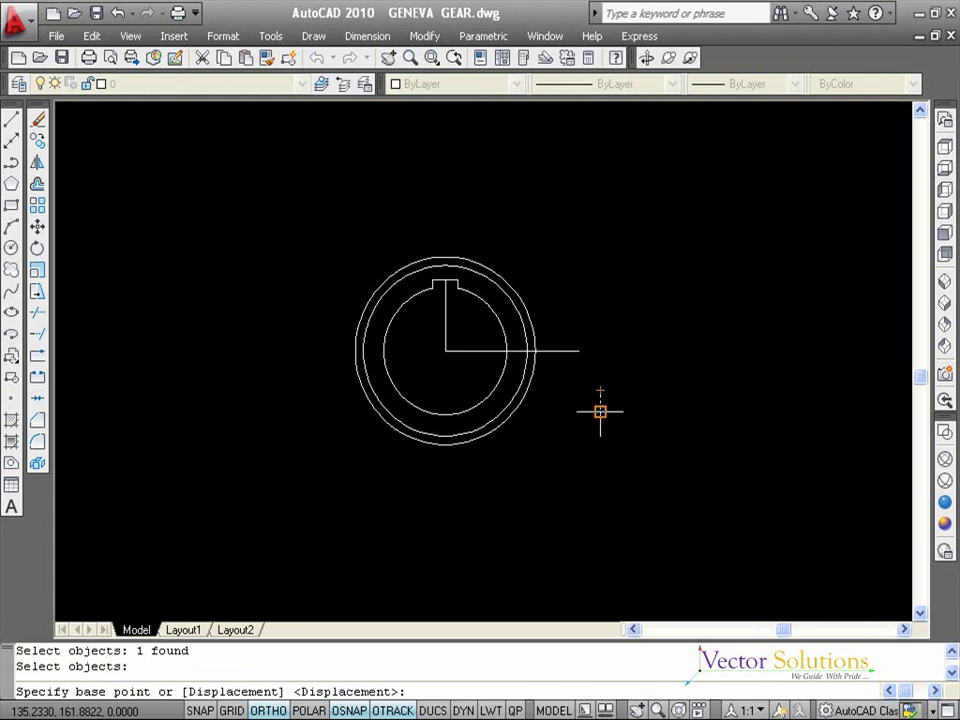
click(600, 399)
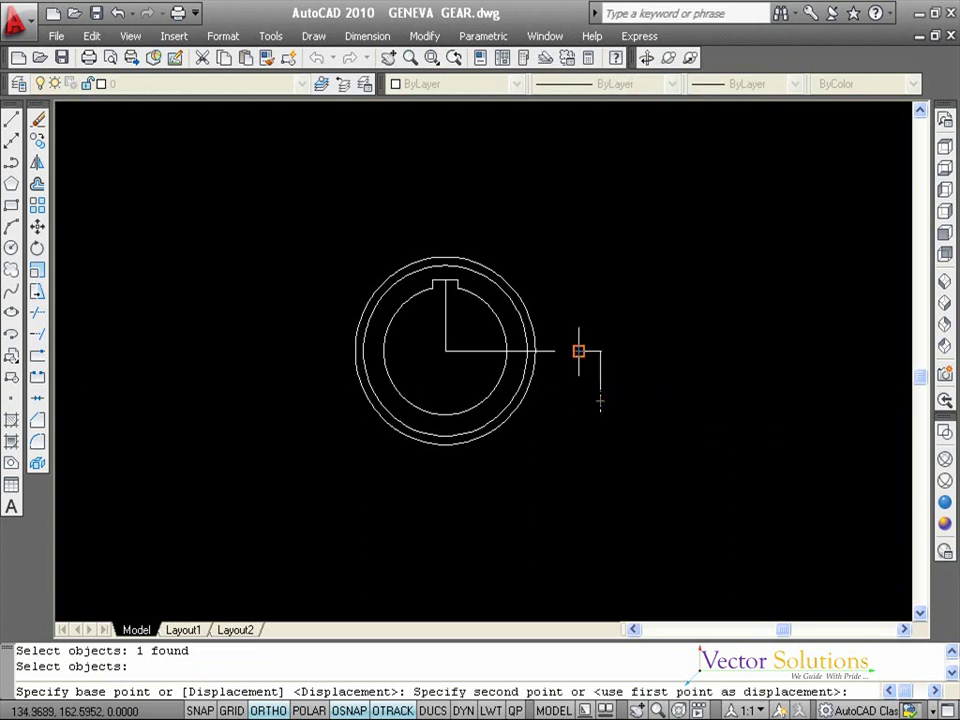
click(578, 350)
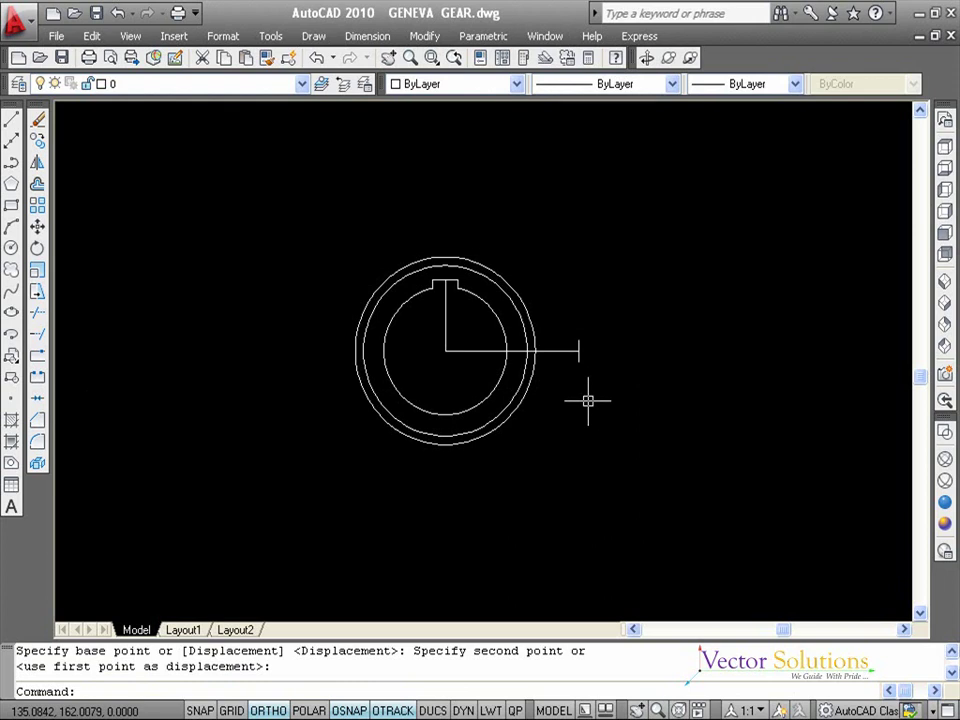
key(Escape)
key(Escape)
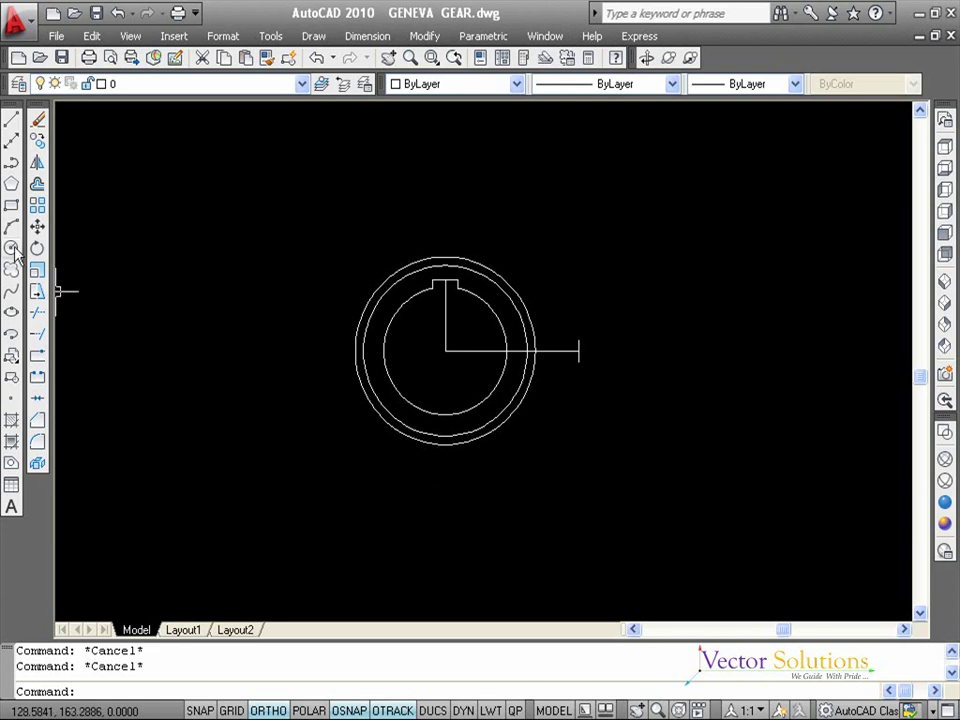
Step: Draw a 2.63-radius outer circle concentric with the hub rings
click(12, 249)
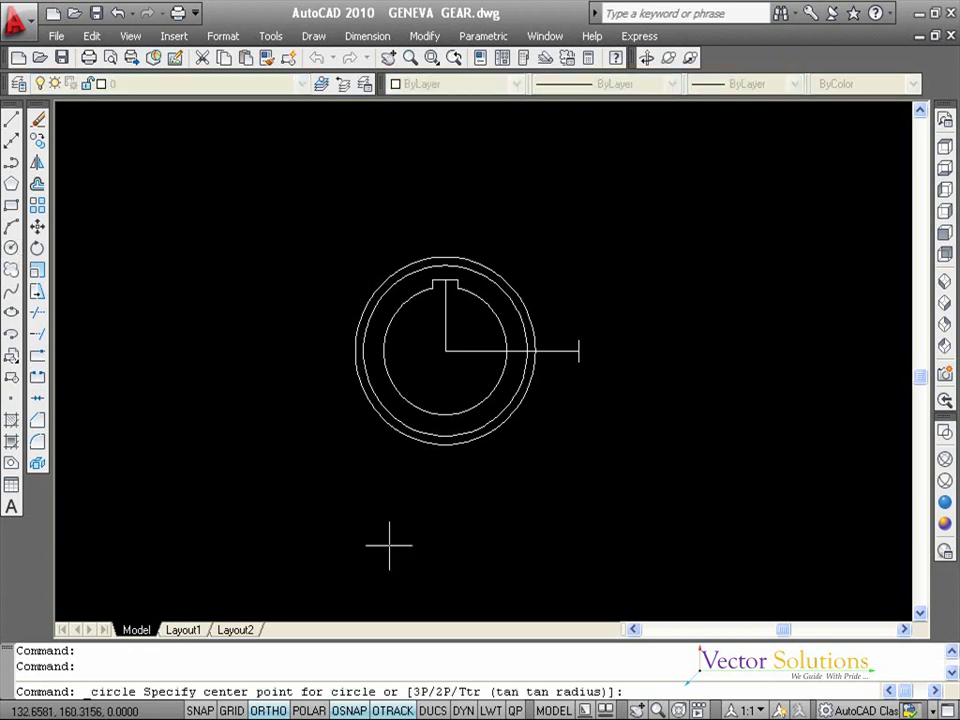
click(445, 350)
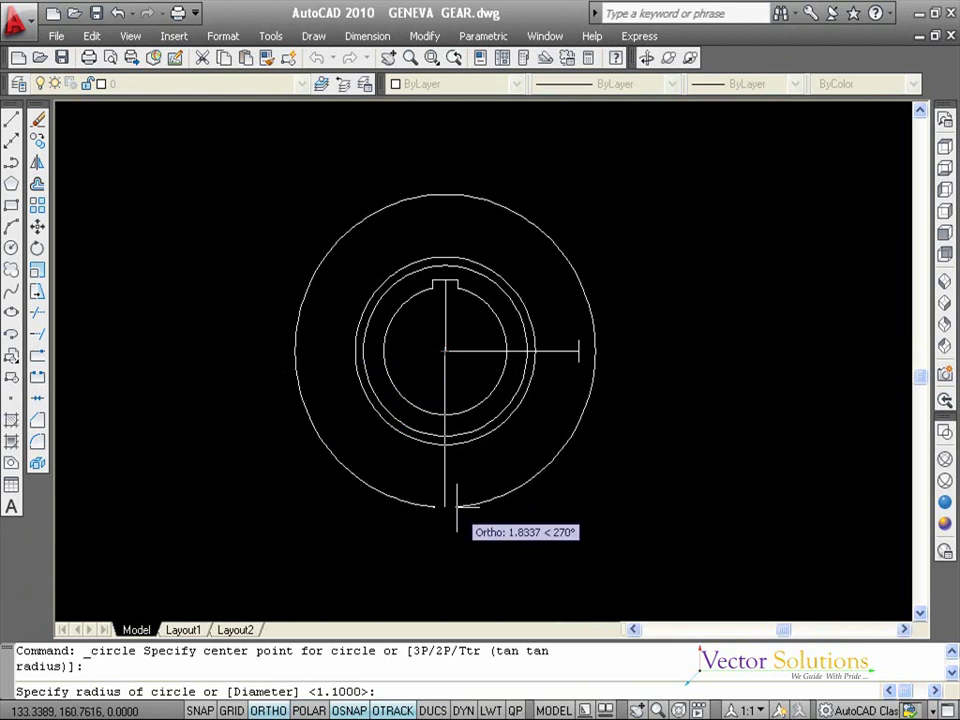
text(2.63)
key(Return)
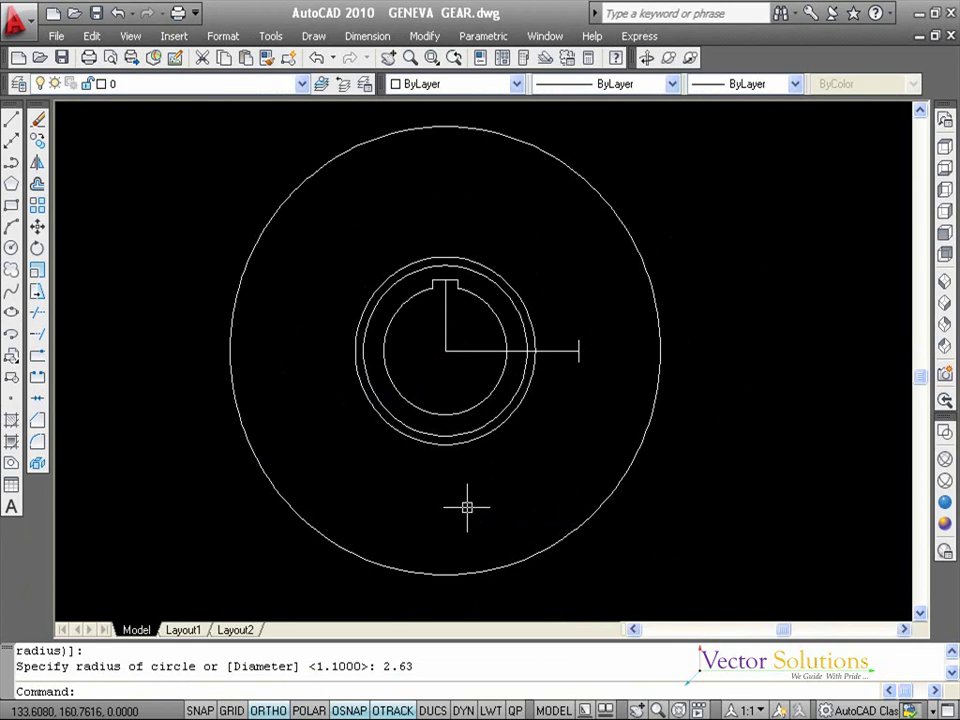
key(Escape)
key(Escape)
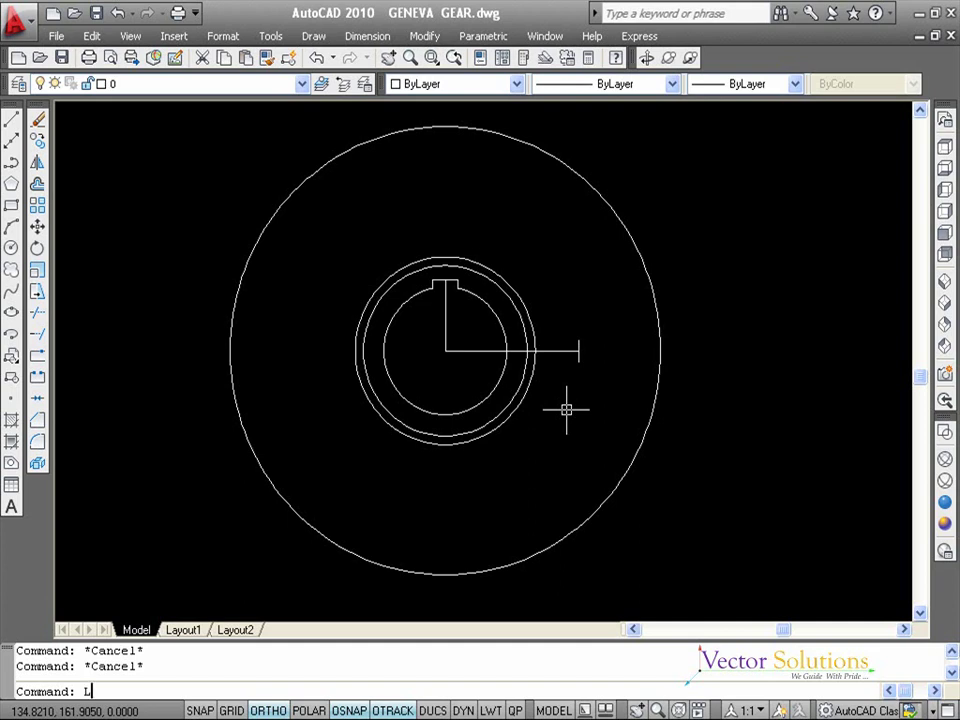
Step: Draw a horizontal line from the short vertical line's lower end out past the outer circle
text(L)
key(Return)
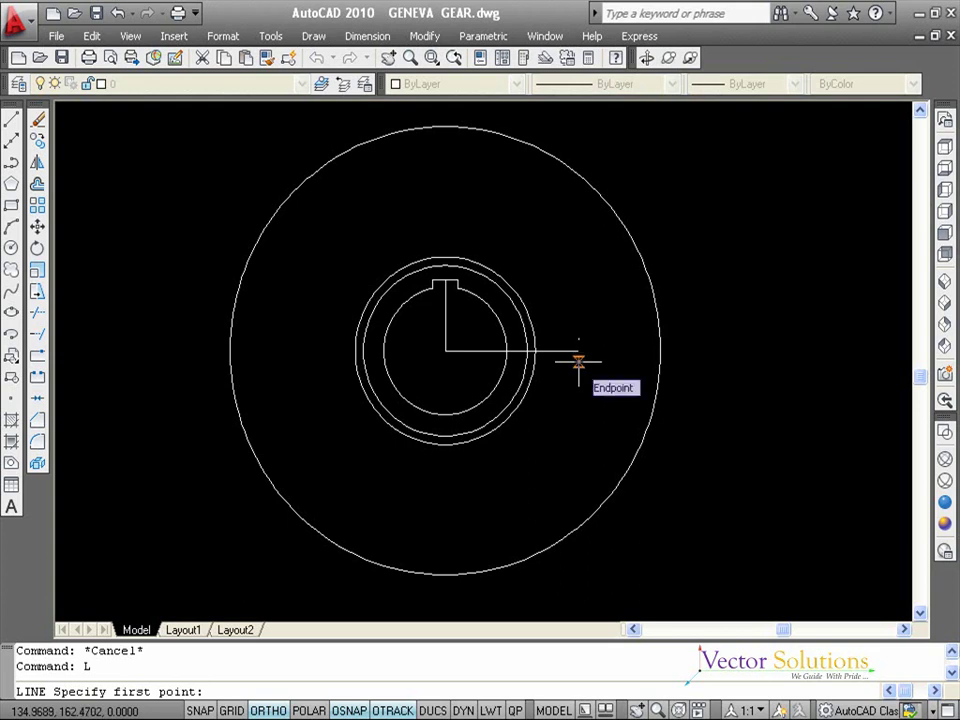
click(578, 361)
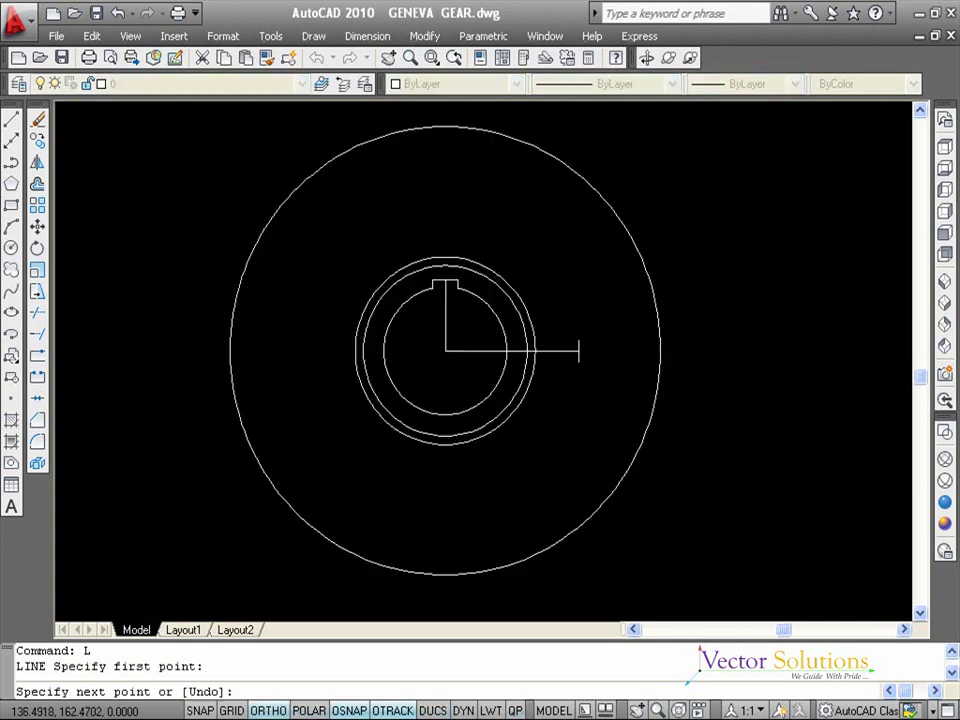
click(690, 360)
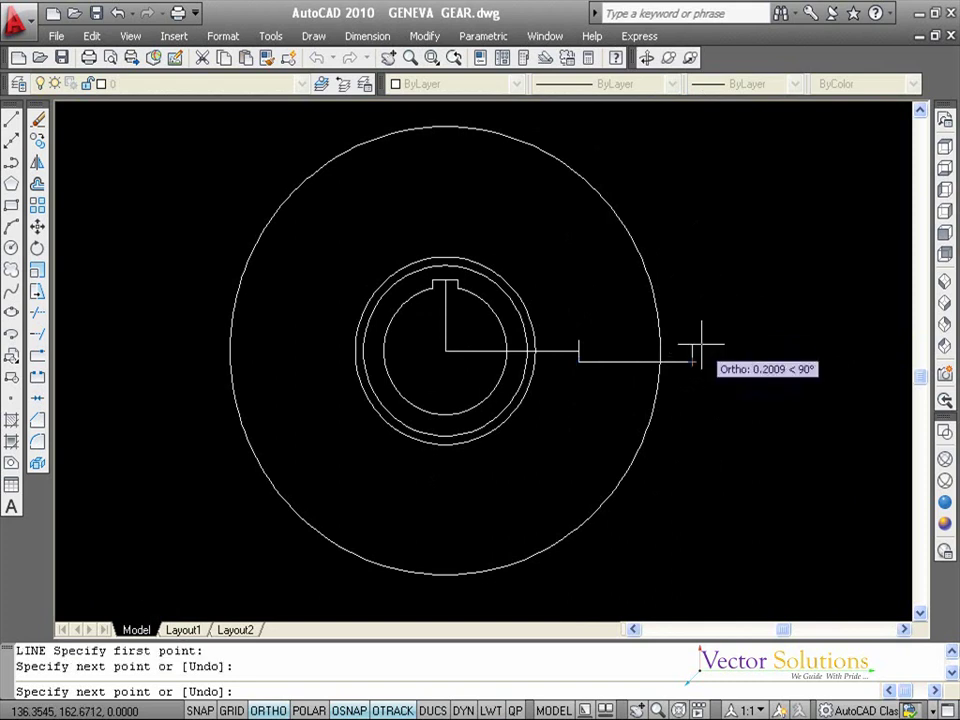
key(Return)
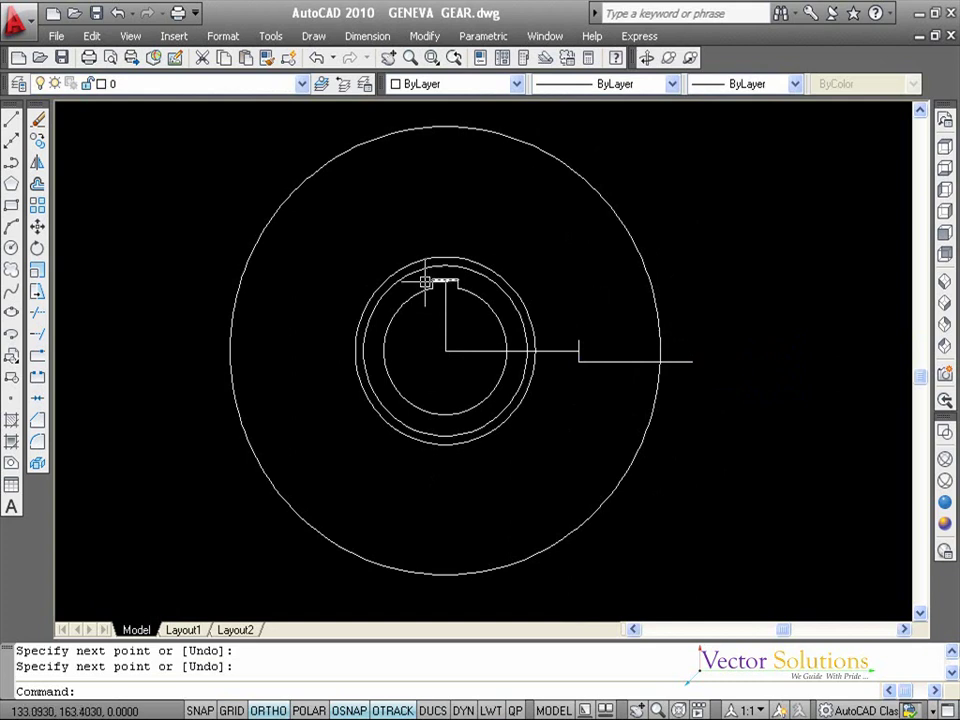
Step: Copy that horizontal line 0.3725 upward to outline the narrow slot
click(40, 143)
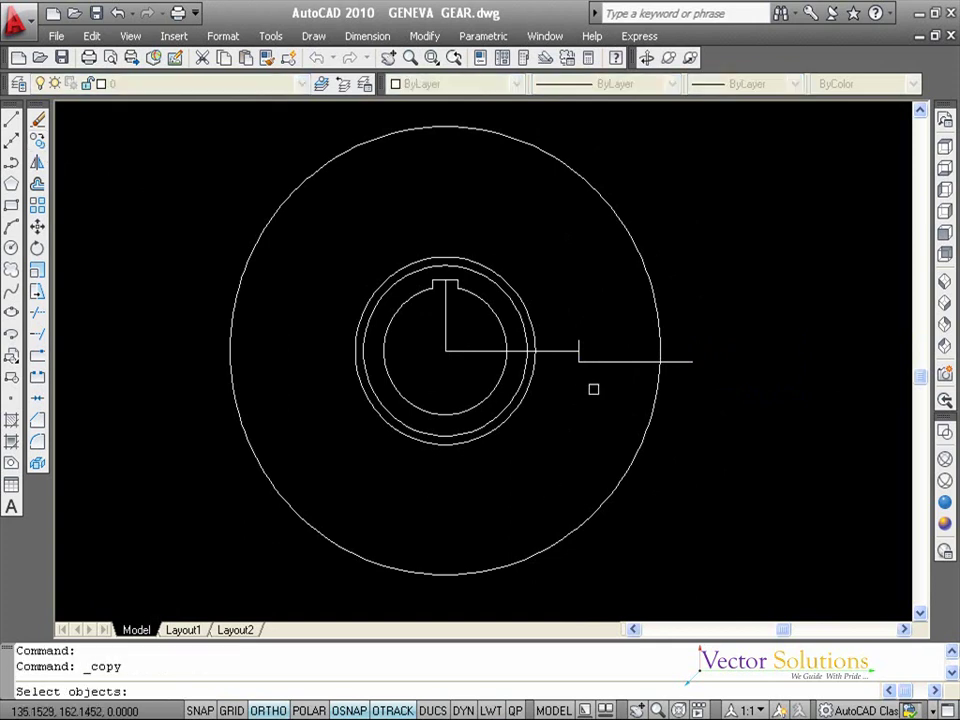
click(606, 362)
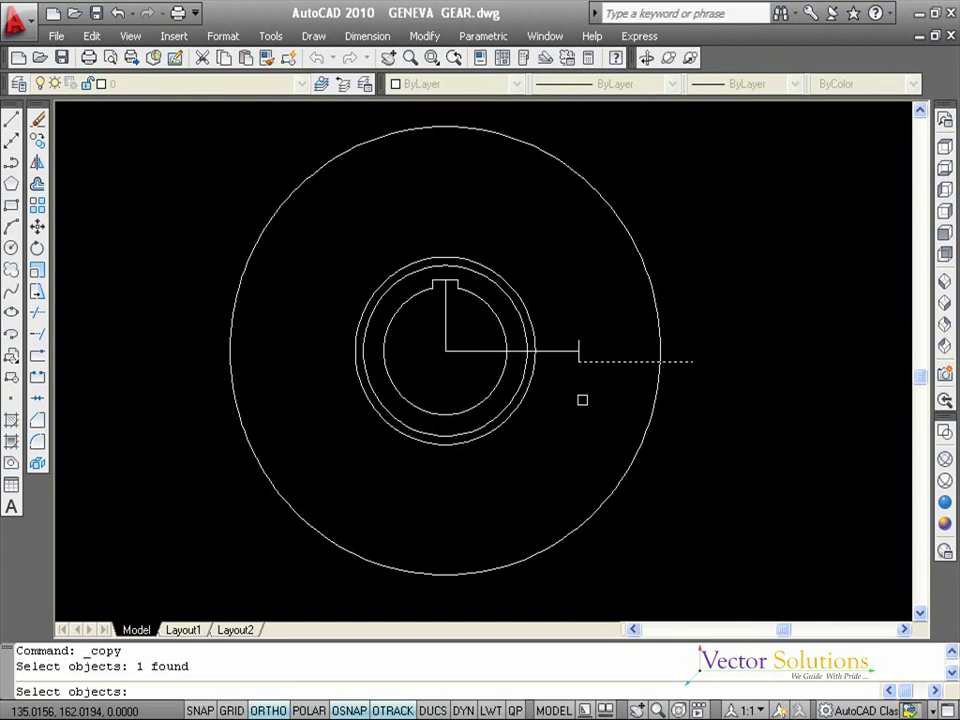
key(Return)
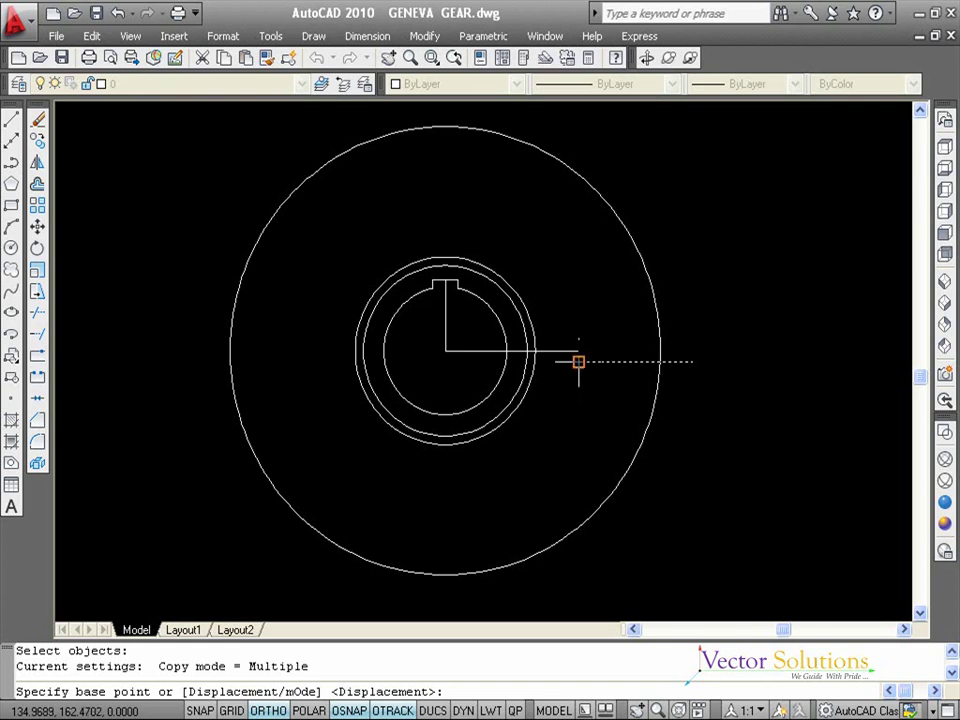
click(578, 361)
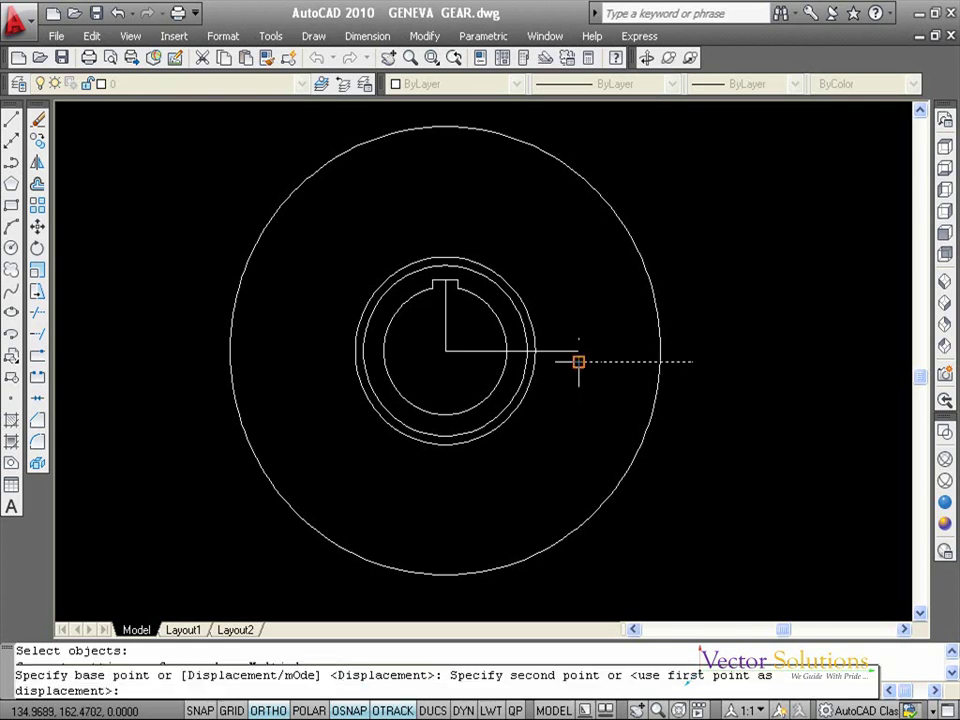
click(579, 332)
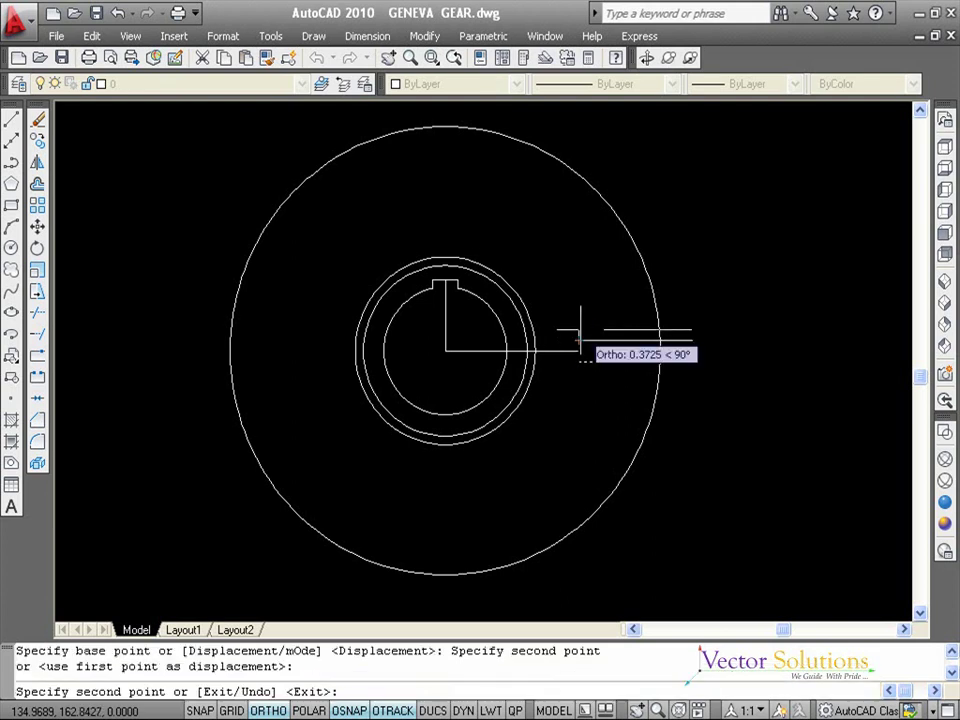
key(Return)
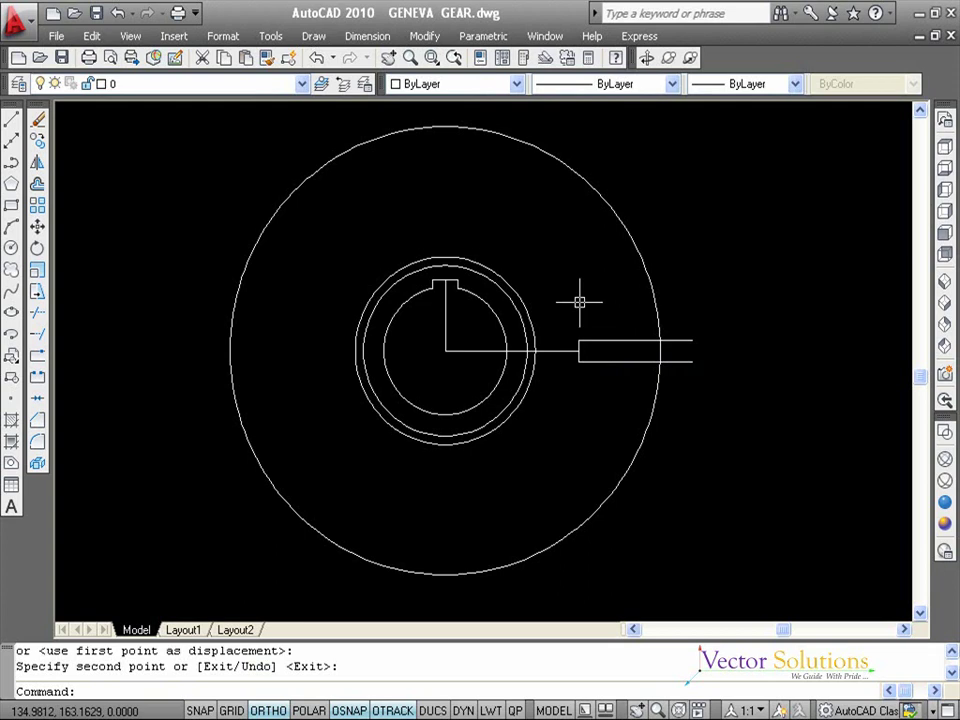
text(TR)
Step: Trim the overshooting ends of the slot's two horizontal lines back to the outer circle
key(Return)
key(Return)
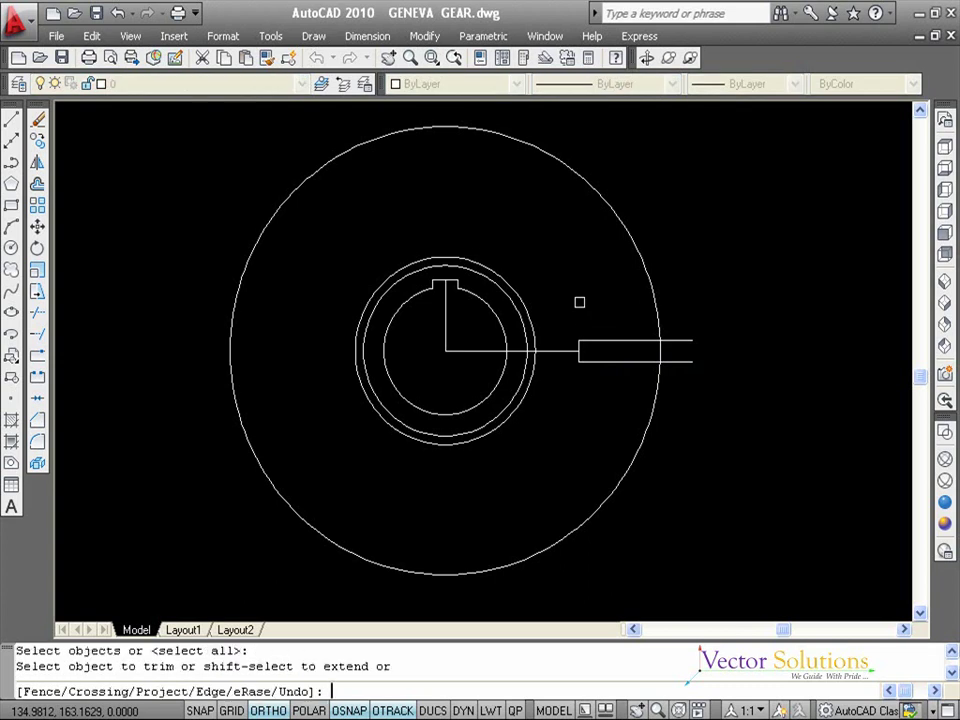
click(686, 341)
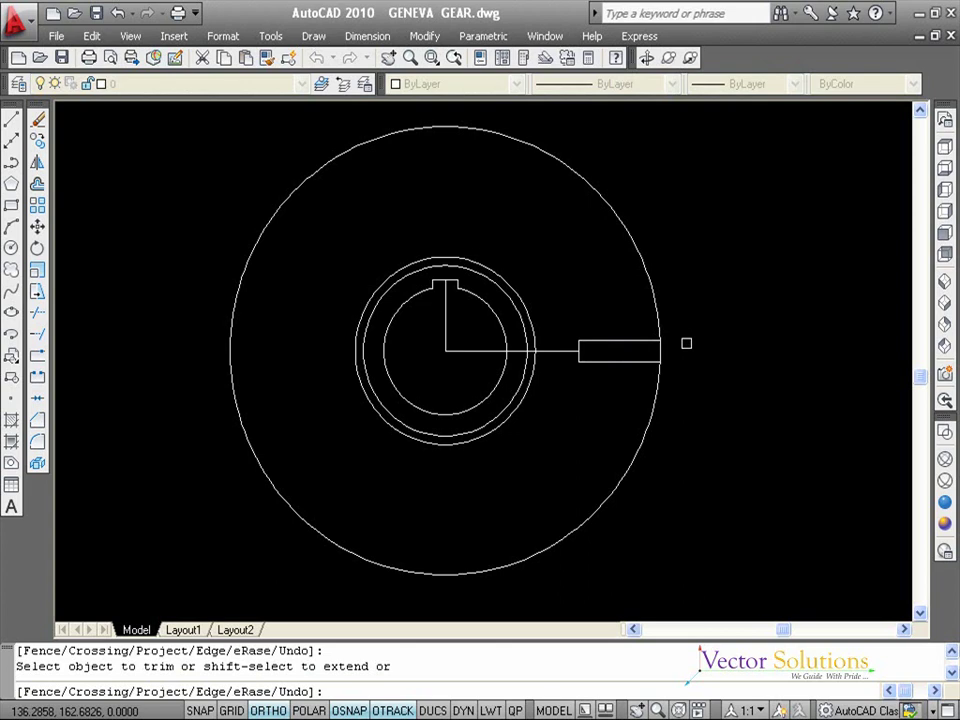
key(Return)
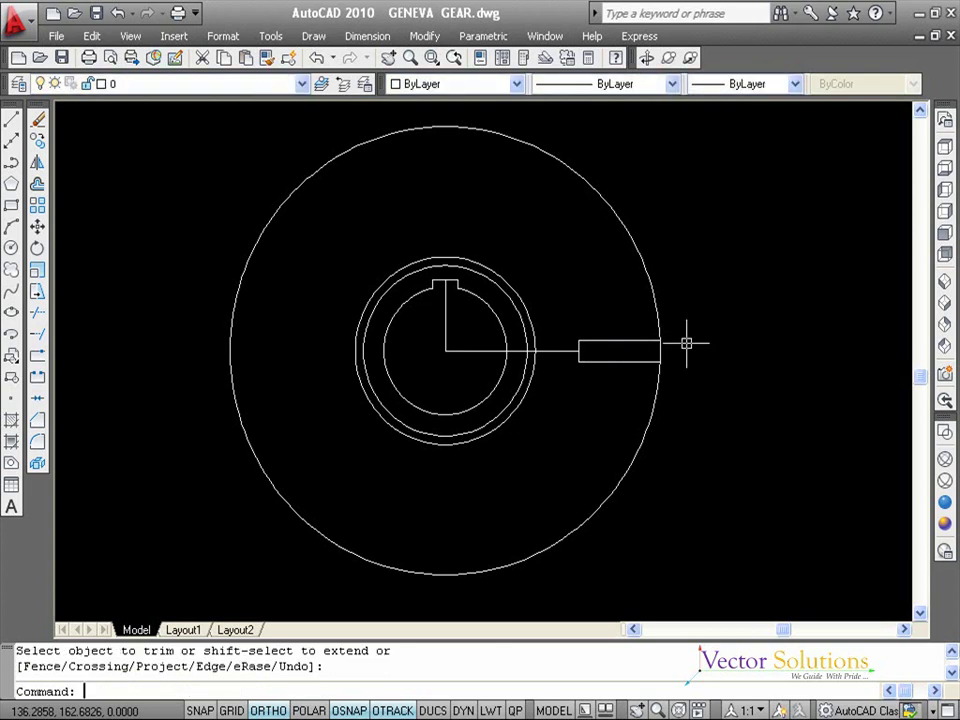
key(Escape)
key(Escape)
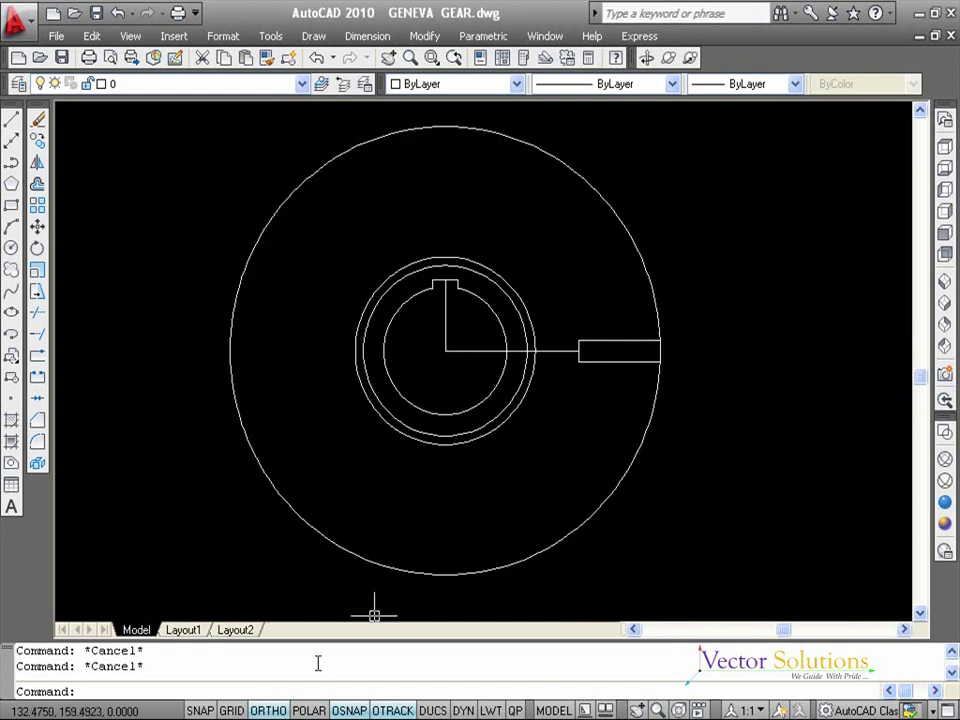
Step: Turn ortho off and enable polar tracking with a 4-degree increment angle, then start LINE
click(276, 712)
click(303, 712)
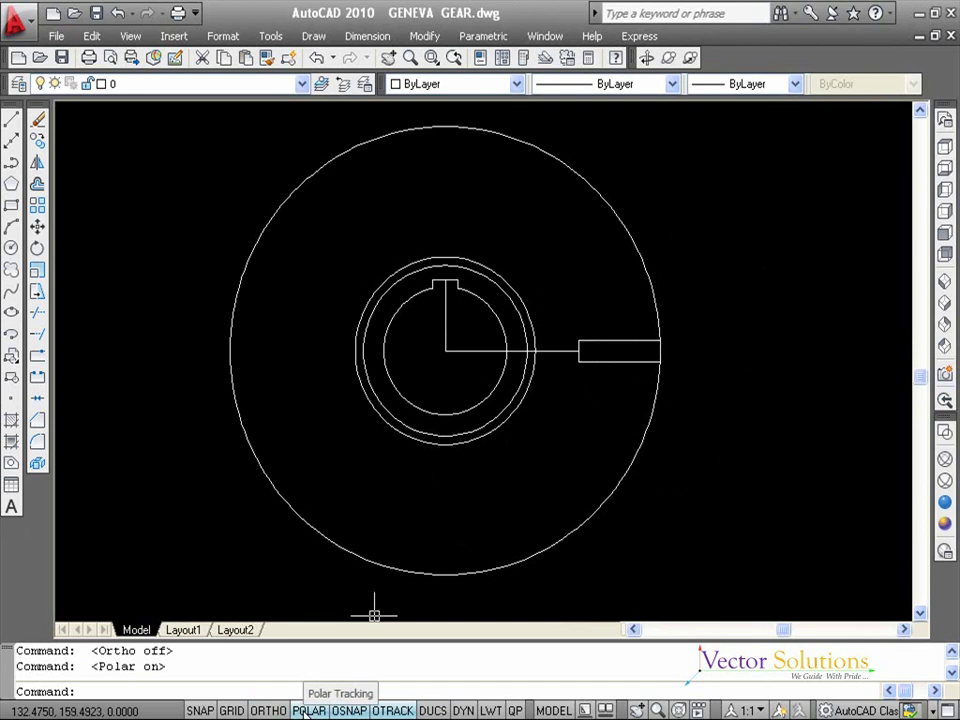
right_click(304, 712)
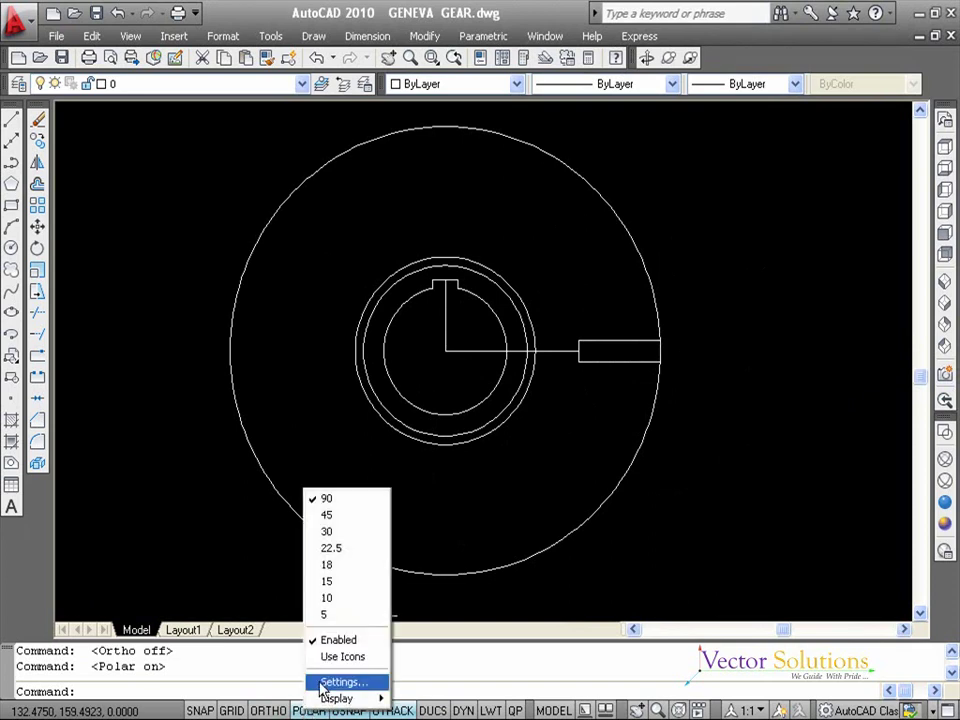
click(322, 688)
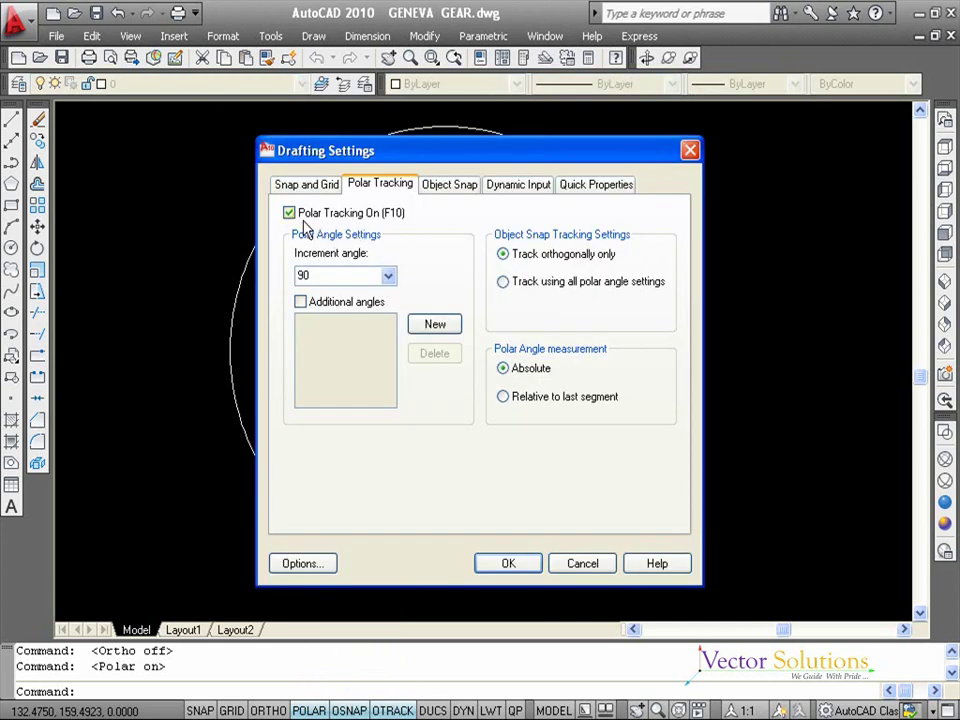
double_click(312, 275)
text(4)
click(519, 576)
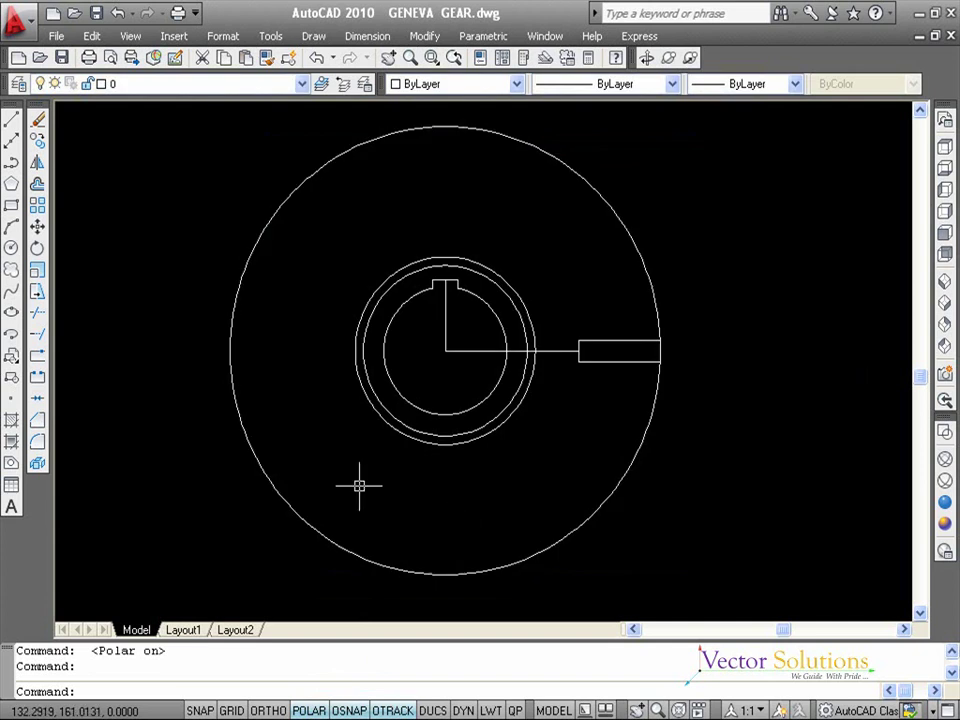
text(L)
key(Return)
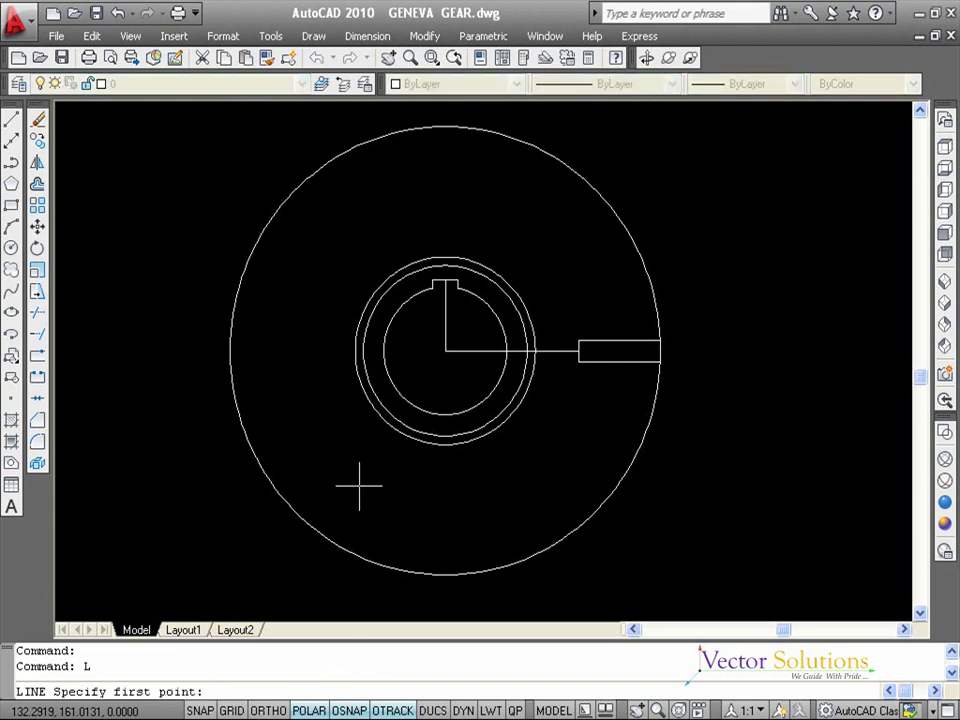
Step: Draw a 4-degree line from the slot's upper-left corner past the outer circle, then turn ortho on
click(578, 340)
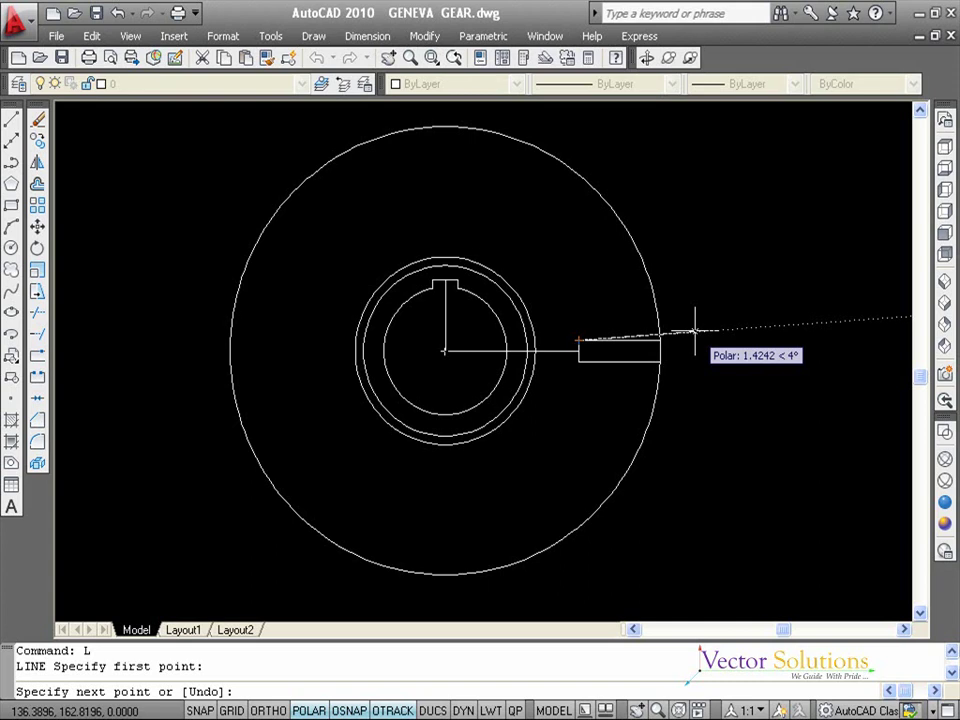
click(695, 330)
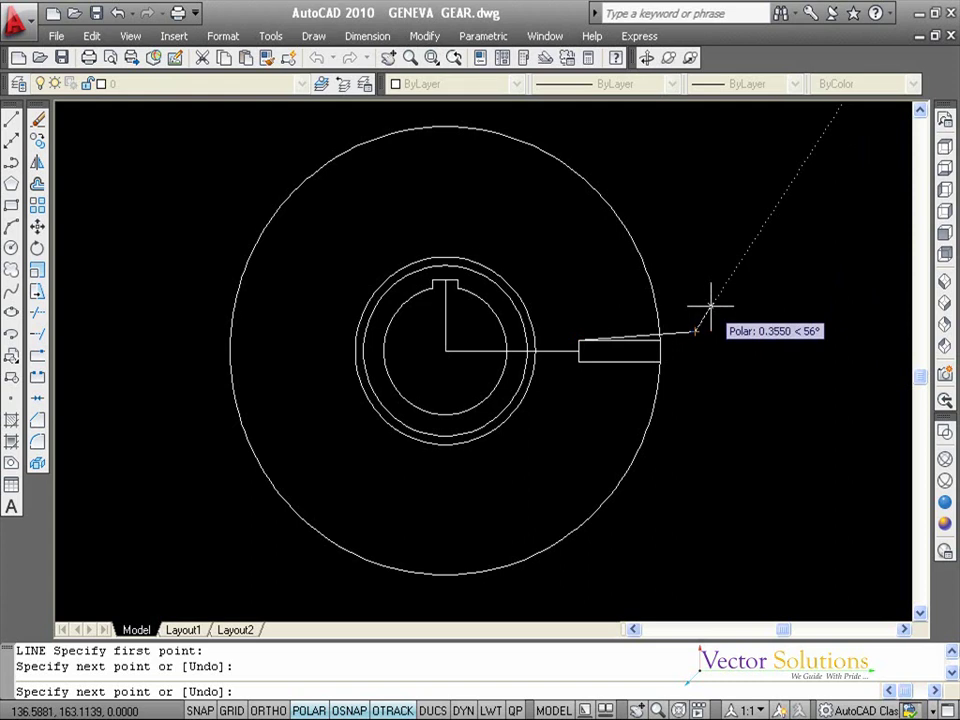
key(Return)
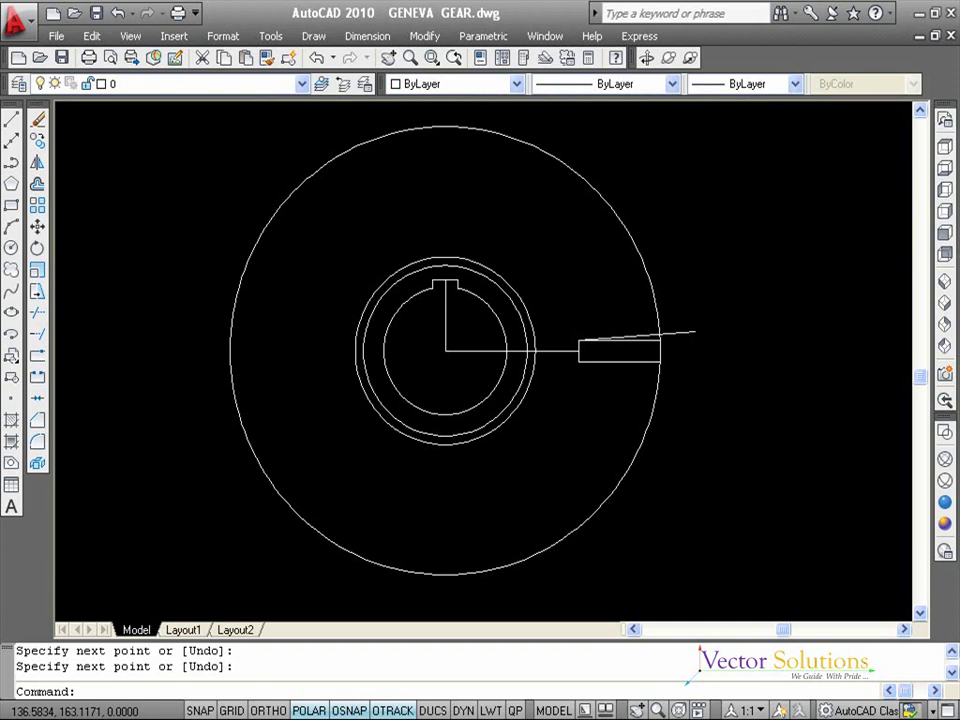
key(F8)
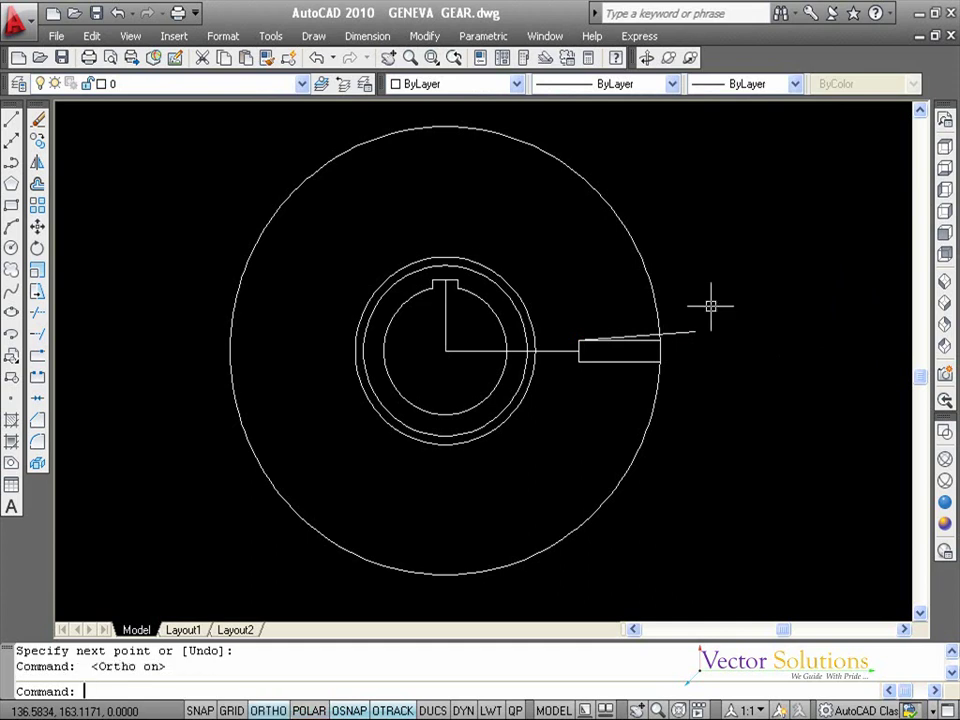
key(Escape)
key(Escape)
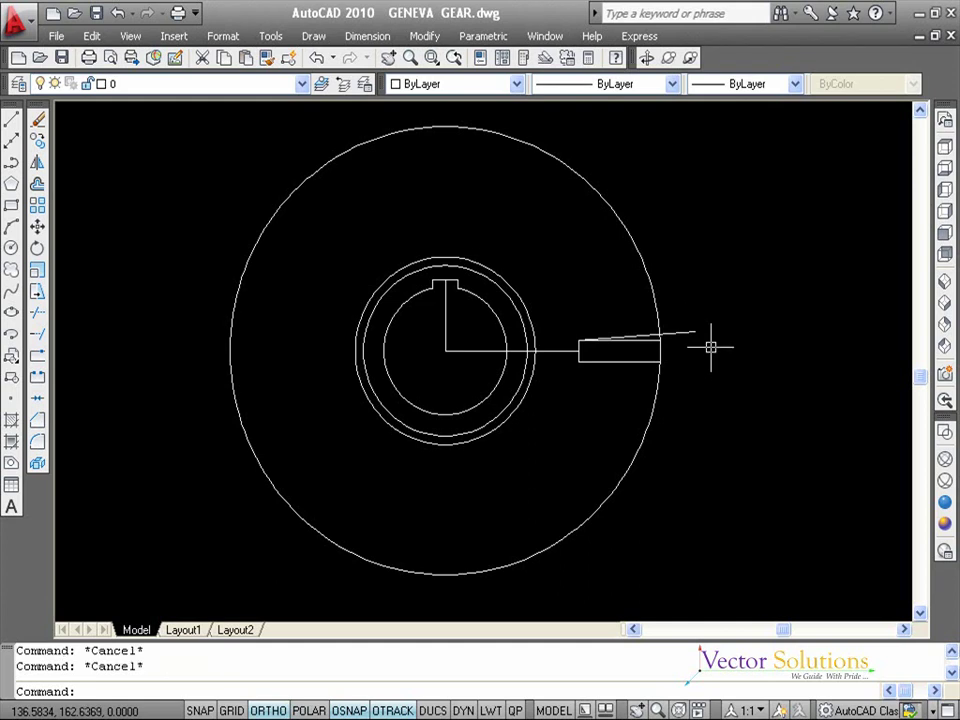
Step: Mirror the slanted line across the horizontal centre line, keeping the original line
text(MI)
key(Return)
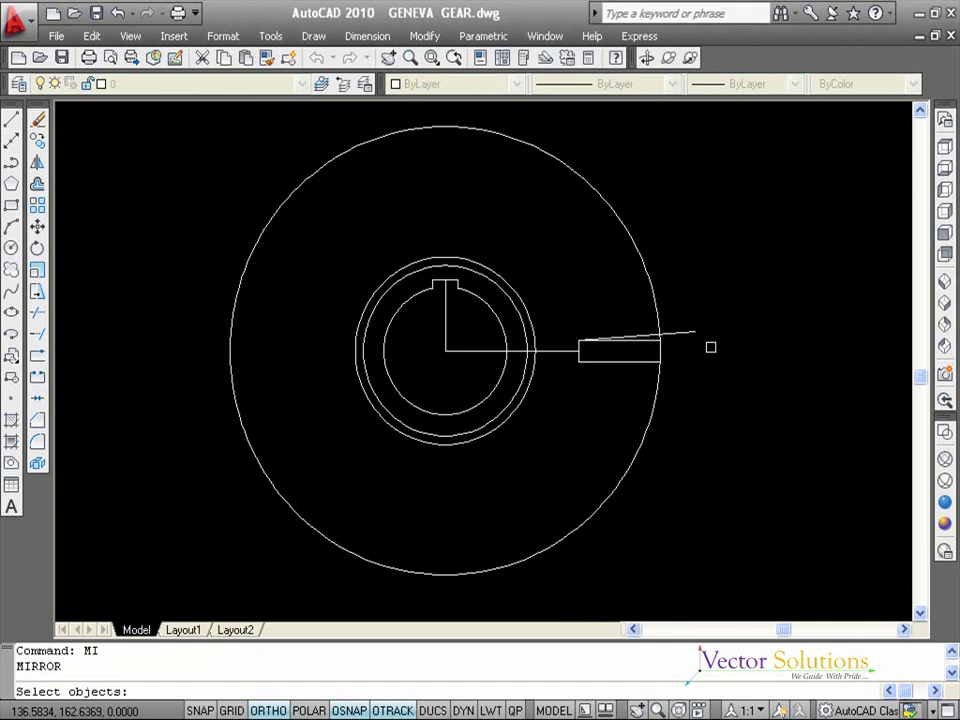
click(690, 334)
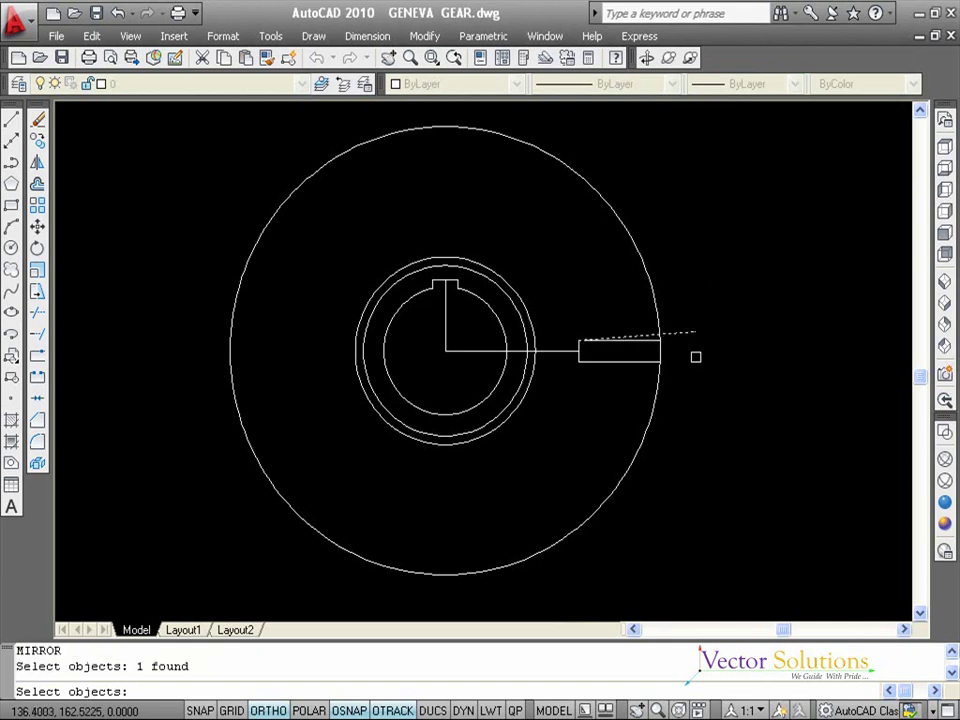
key(Return)
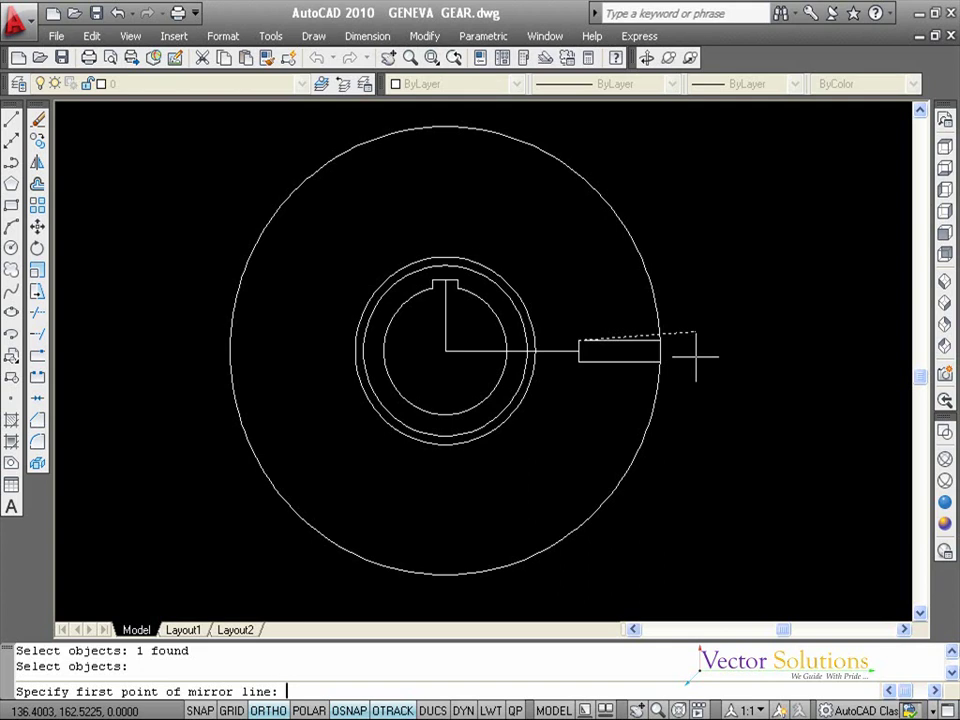
click(561, 350)
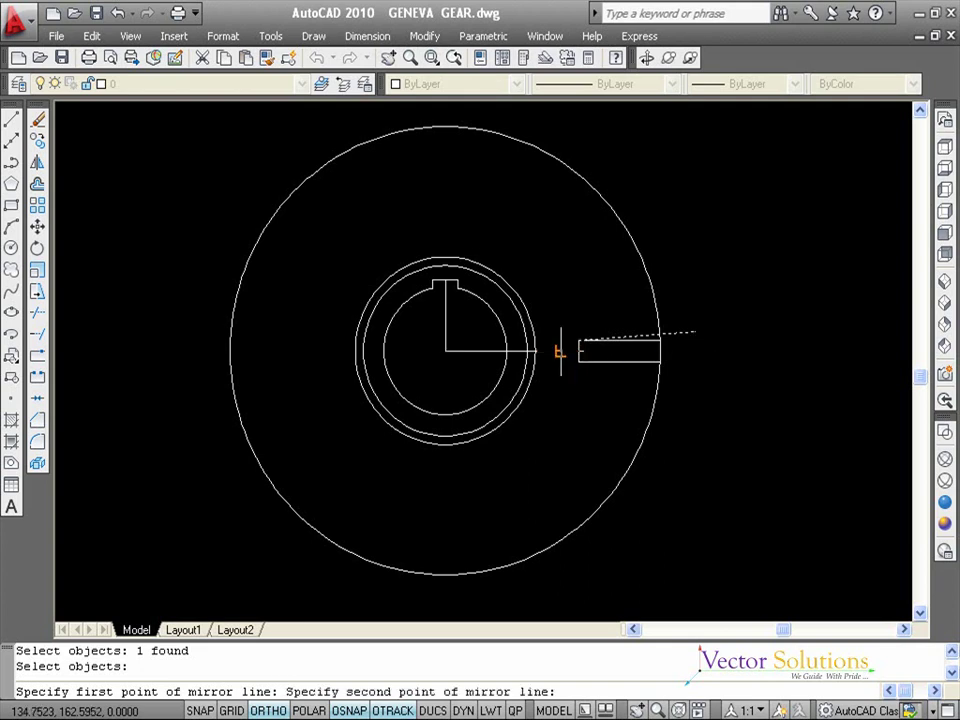
click(484, 350)
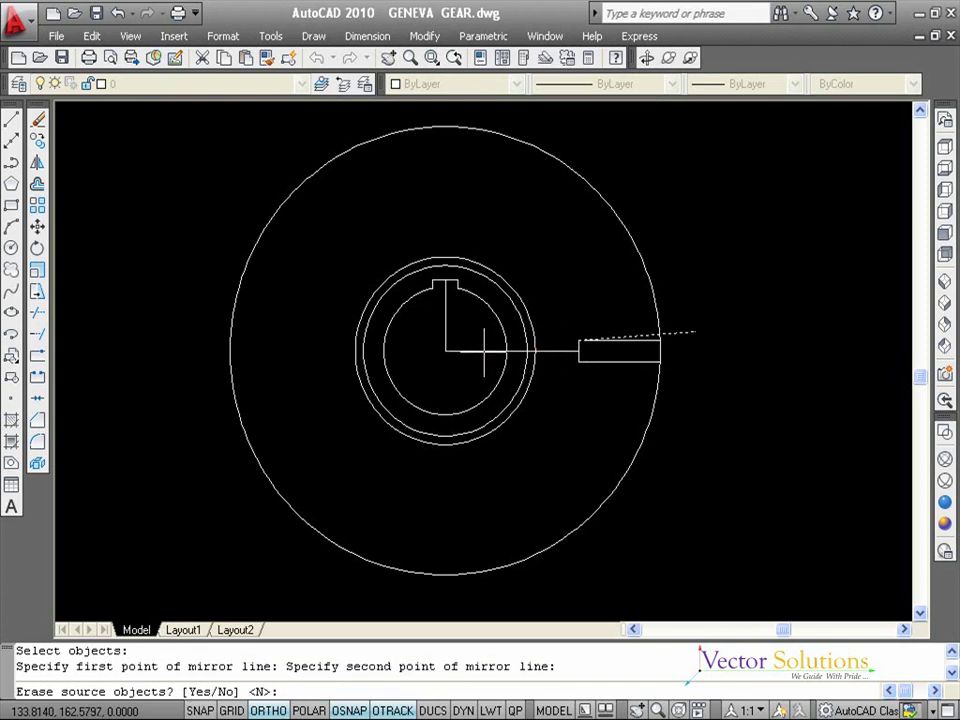
key(Return)
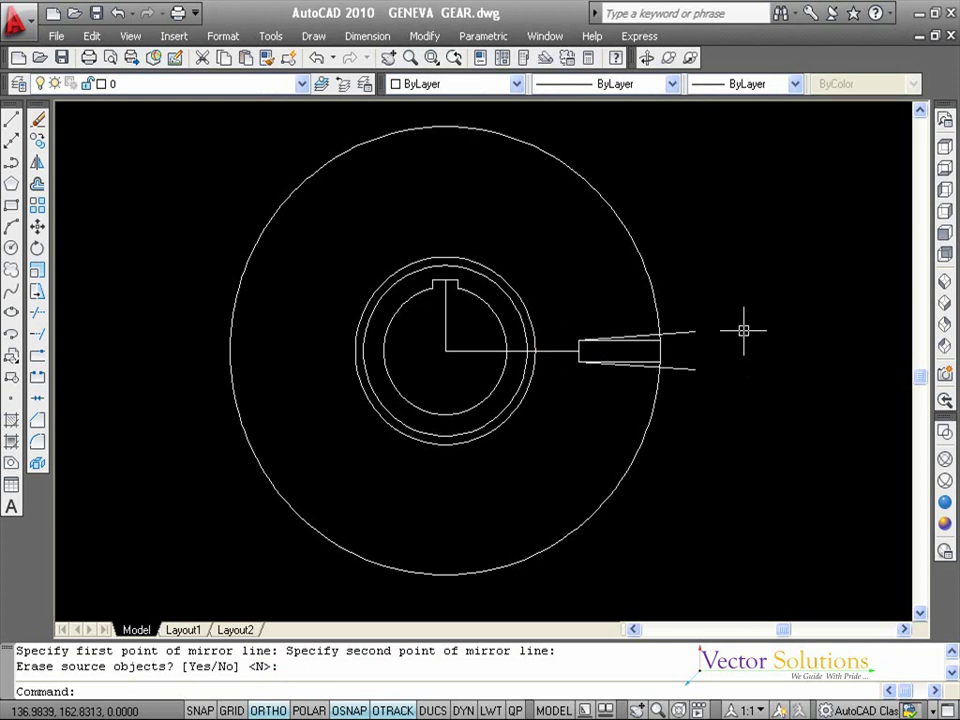
Step: Trim the upper and lower wedge lines' overhangs and cut away the large outer circle
click(37, 314)
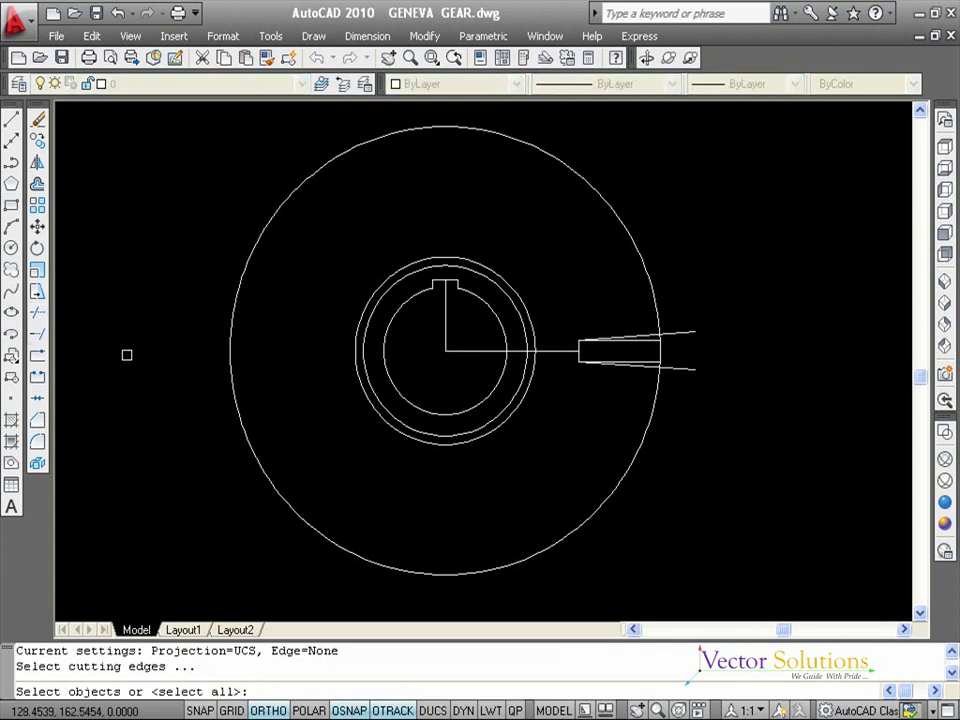
key(Return)
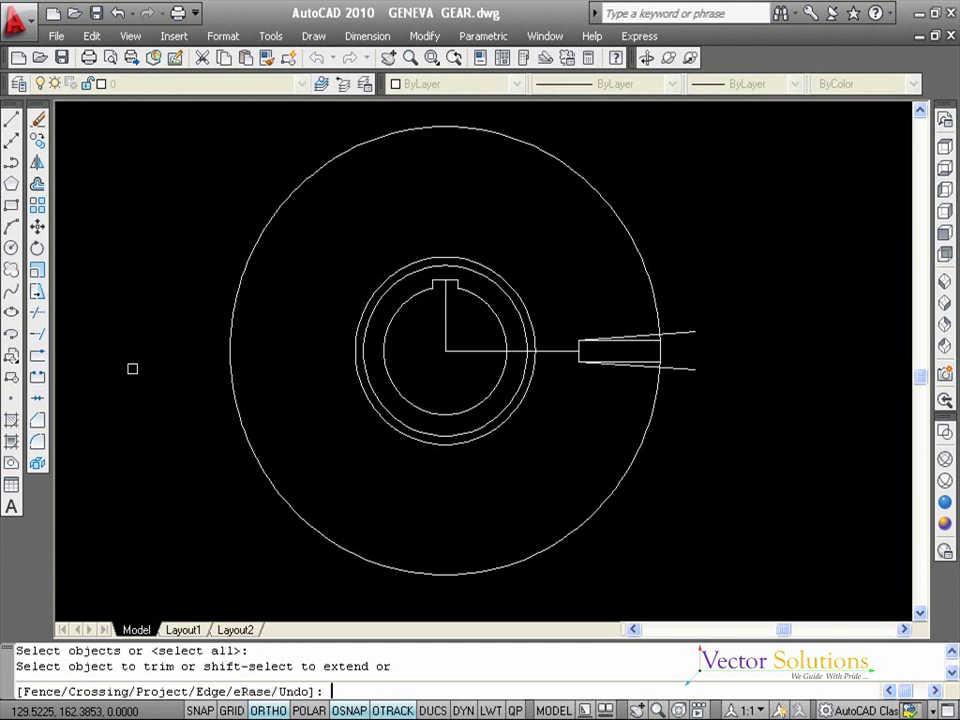
click(678, 369)
click(677, 331)
click(651, 307)
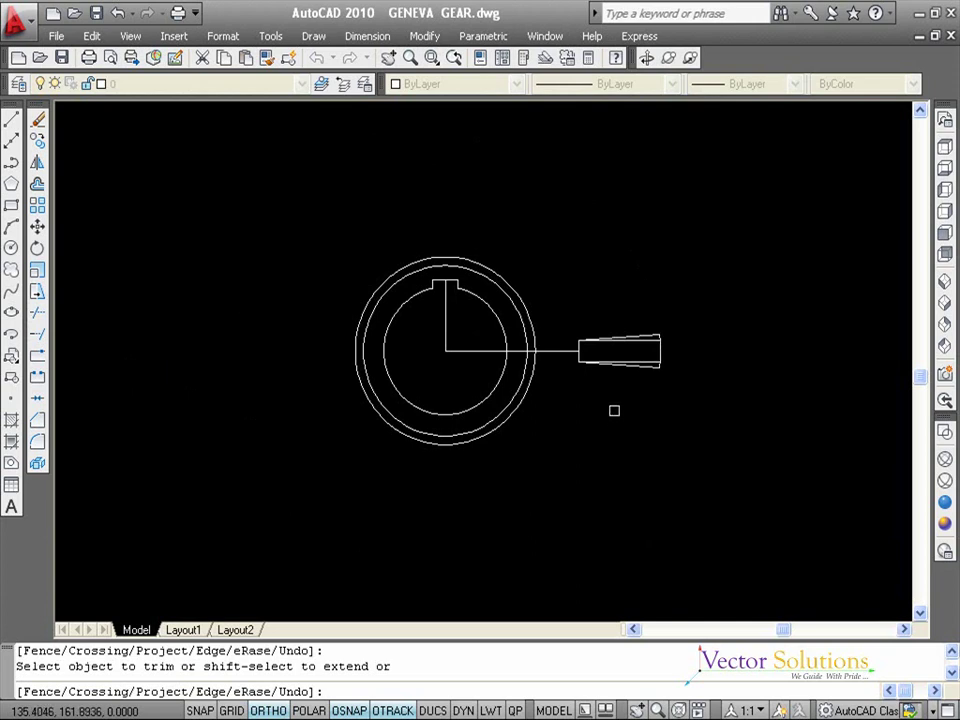
key(Return)
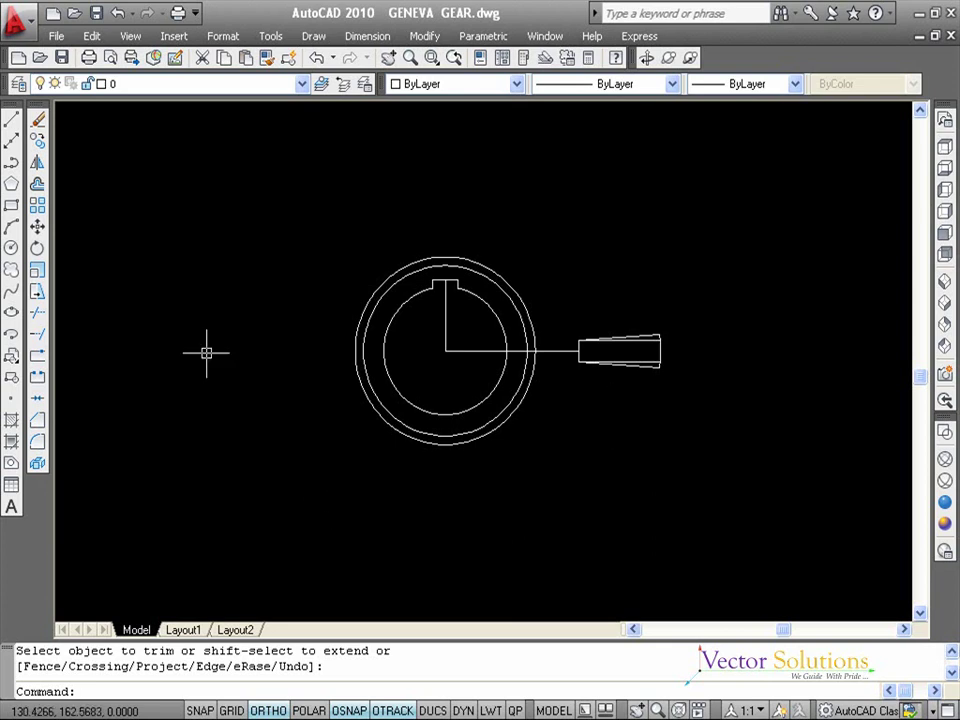
Step: Erase the horizontal centre line
click(39, 121)
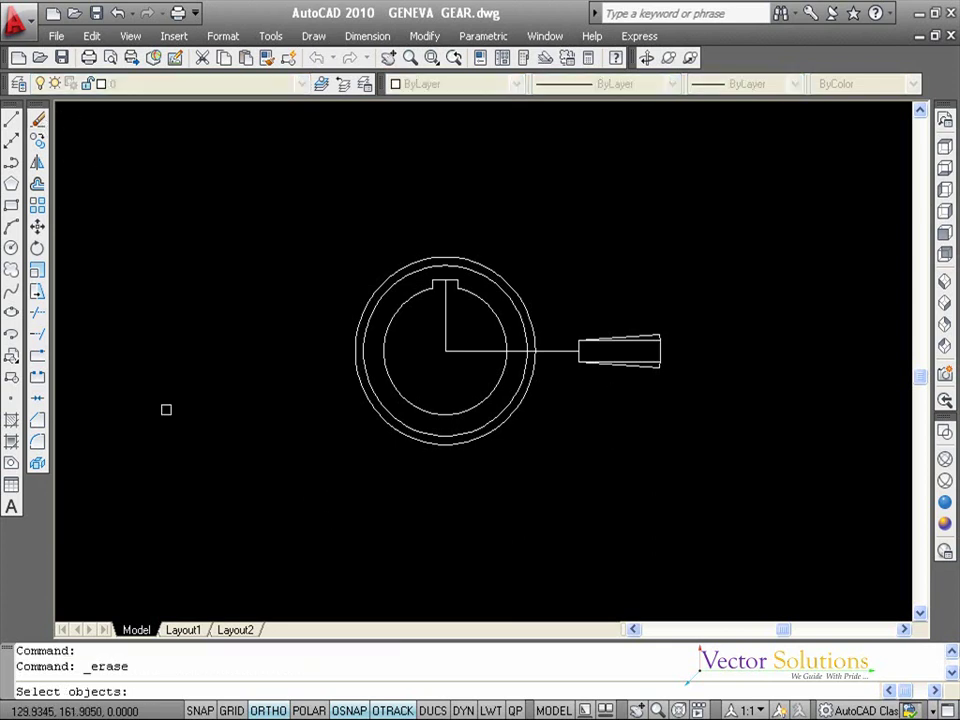
click(551, 354)
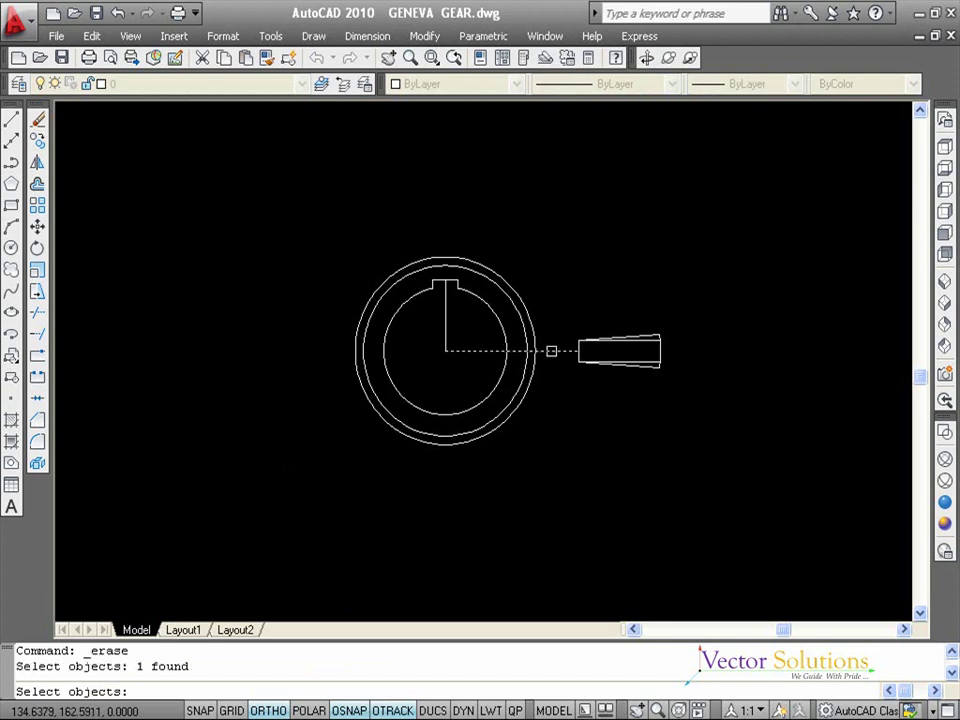
key(Return)
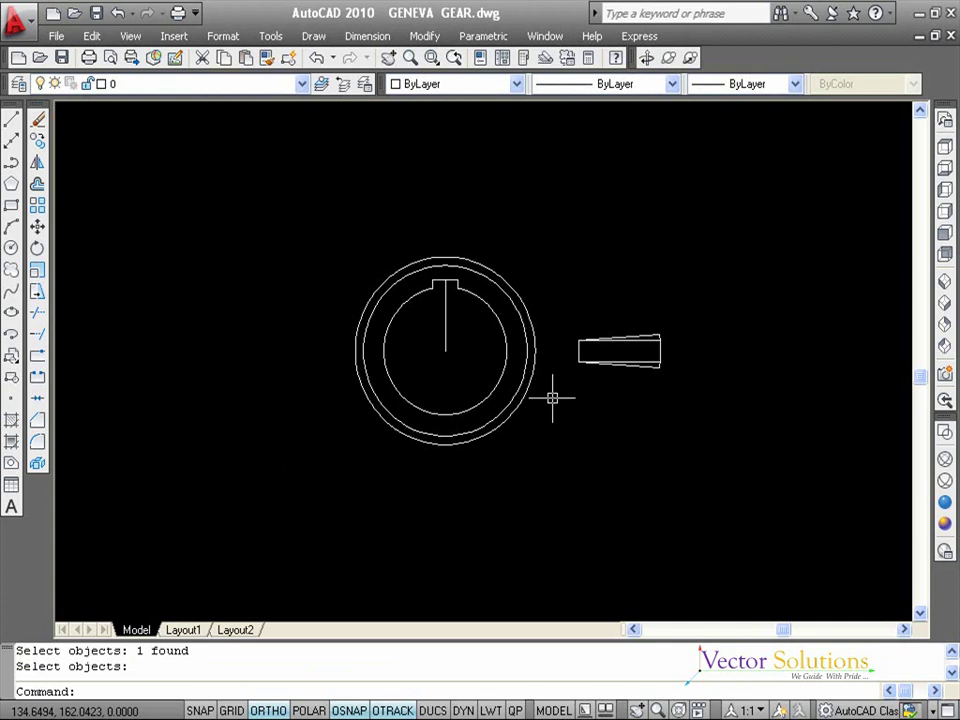
key(Escape)
key(Escape)
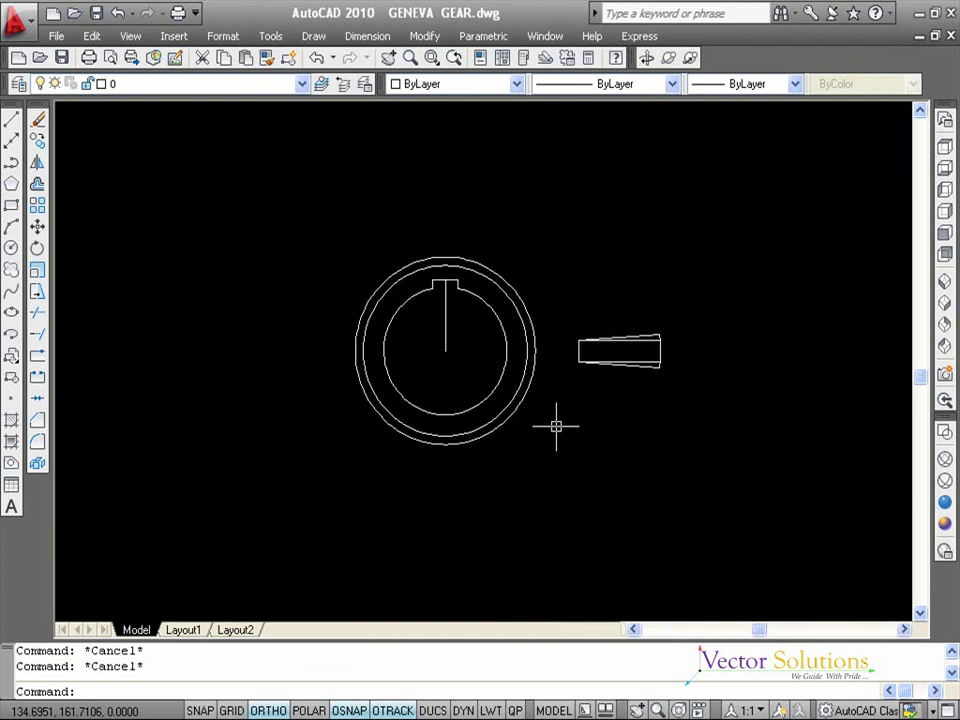
Step: Erase the wedge's two slanted edges and the vertical line inside the hub
text(e)
key(Return)
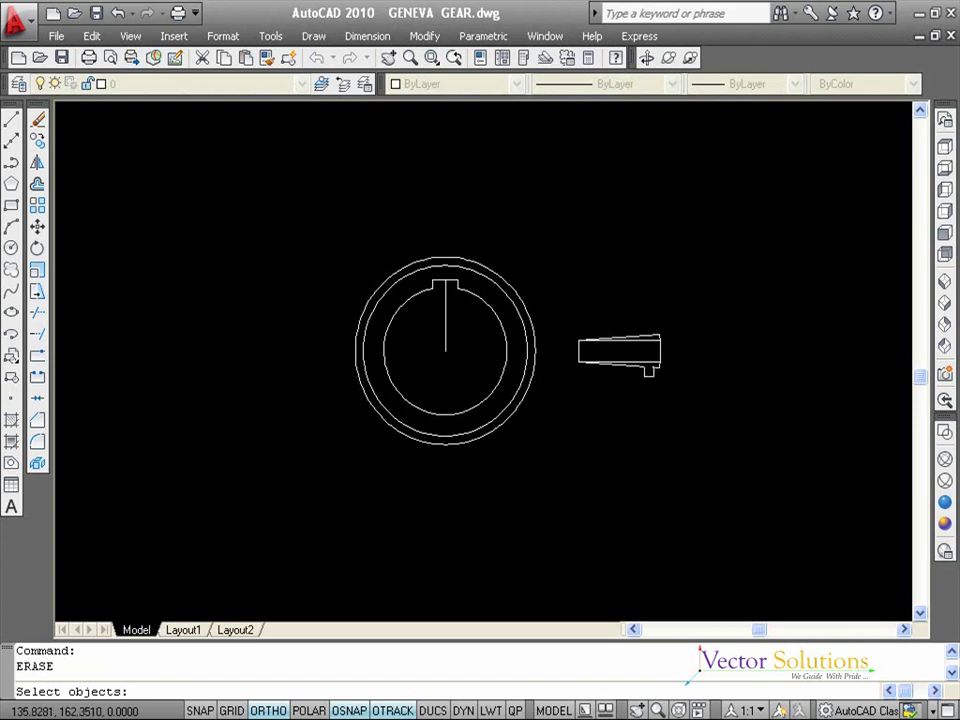
click(648, 371)
click(644, 331)
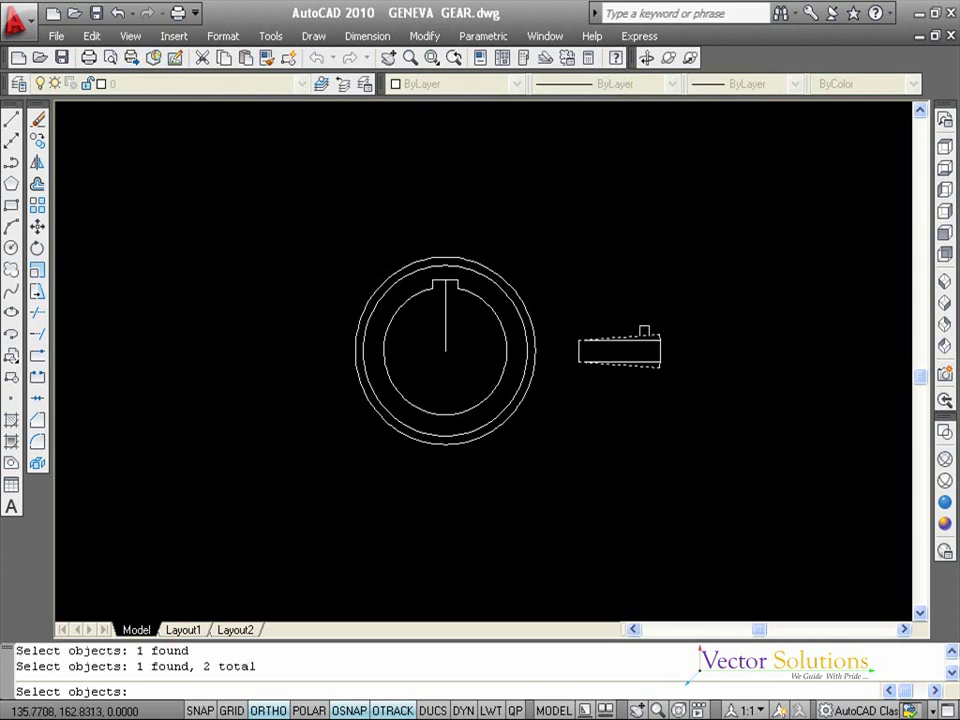
click(446, 336)
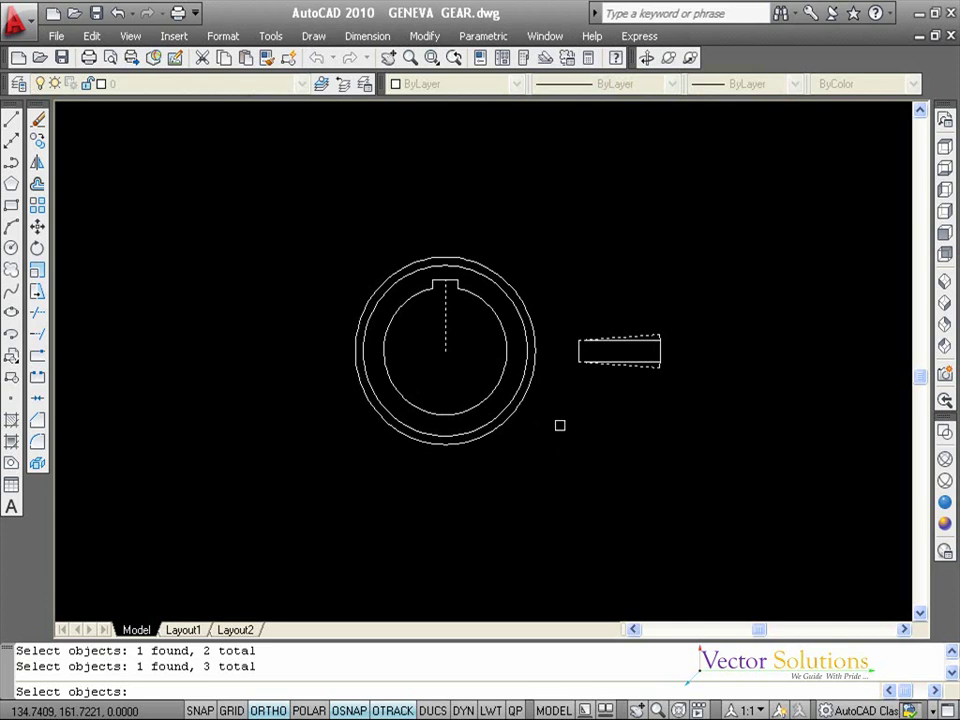
key(Return)
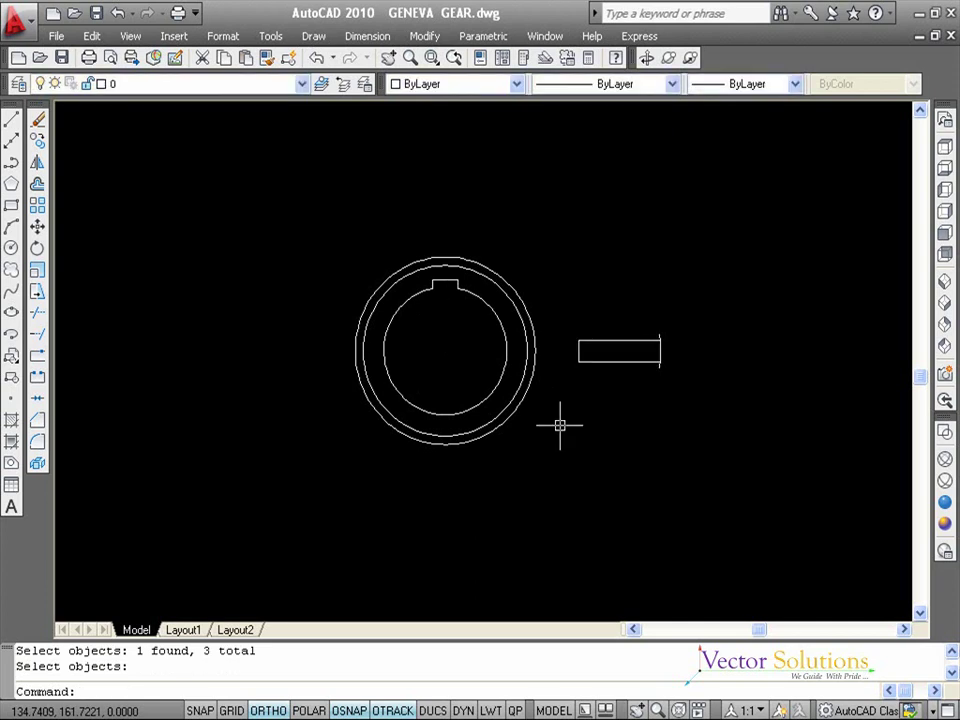
key(Escape)
key(Escape)
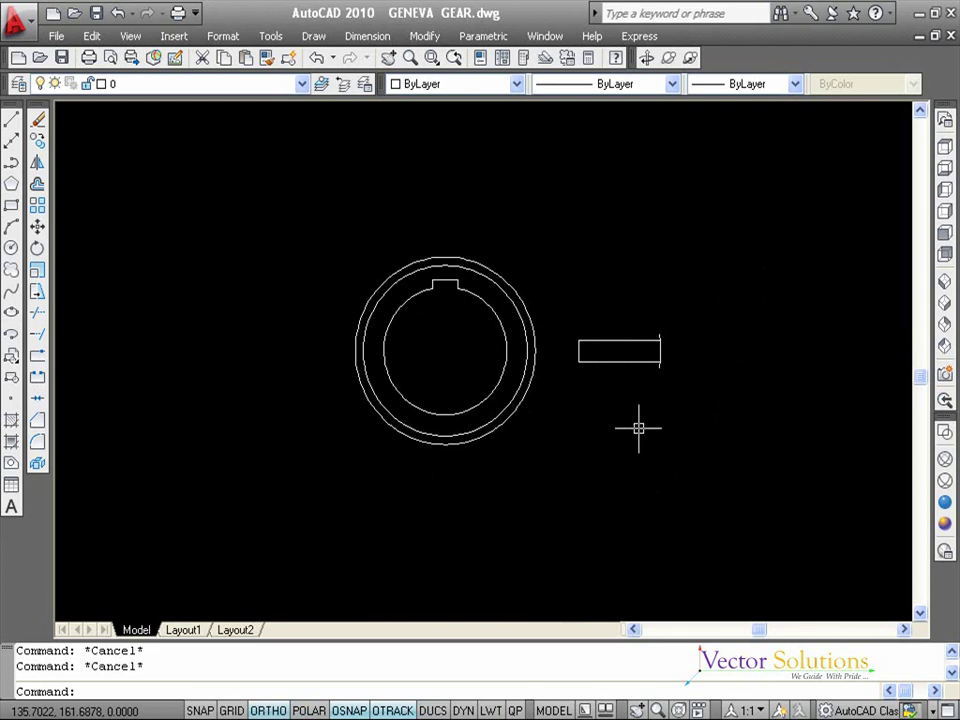
Step: Draw a two-point circle spanning the slot rectangle's left end, from top-left to bottom-left corner
text(C)
key(Return)
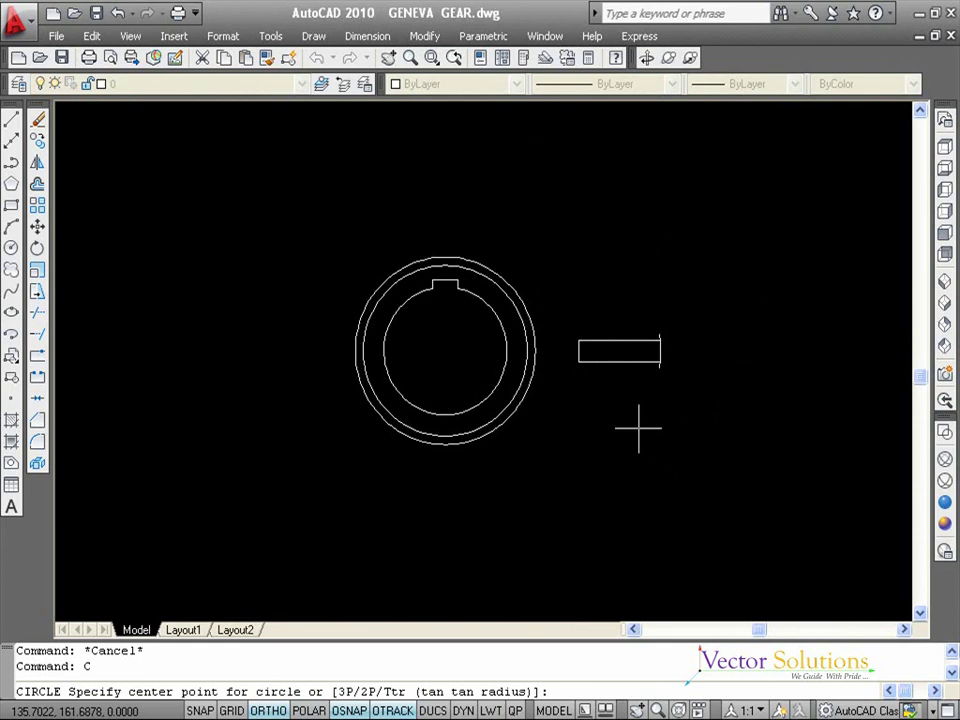
right_click(641, 432)
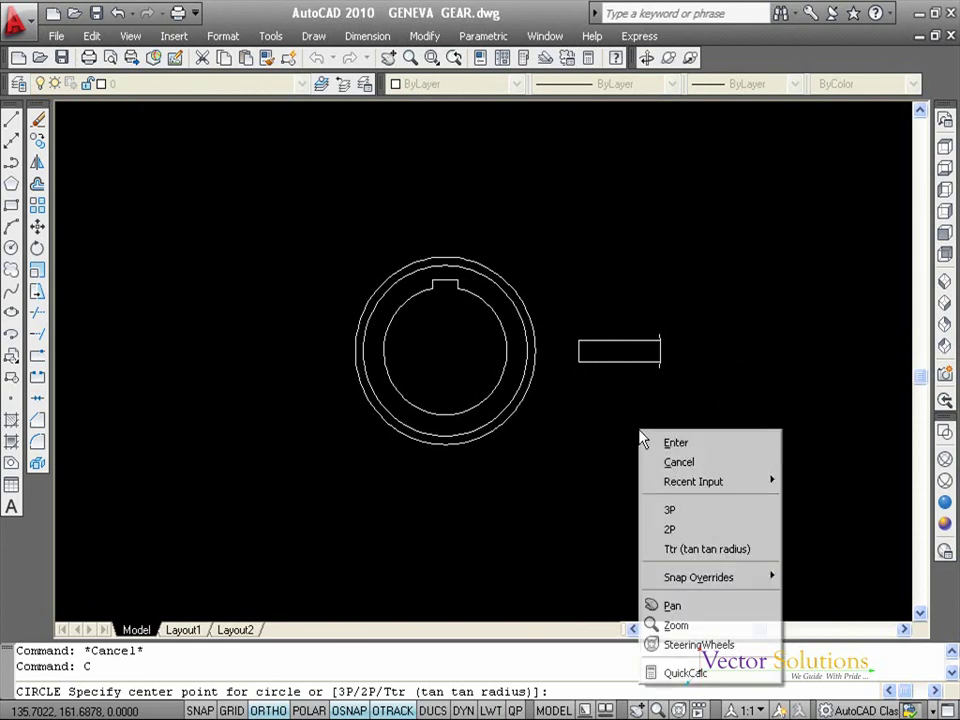
click(647, 530)
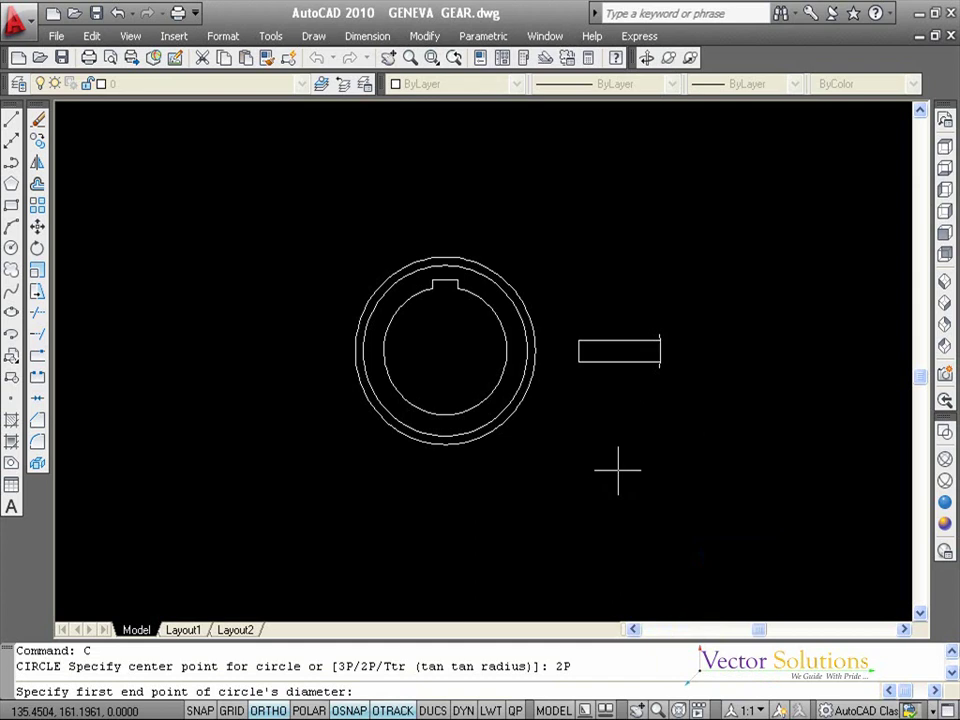
click(578, 340)
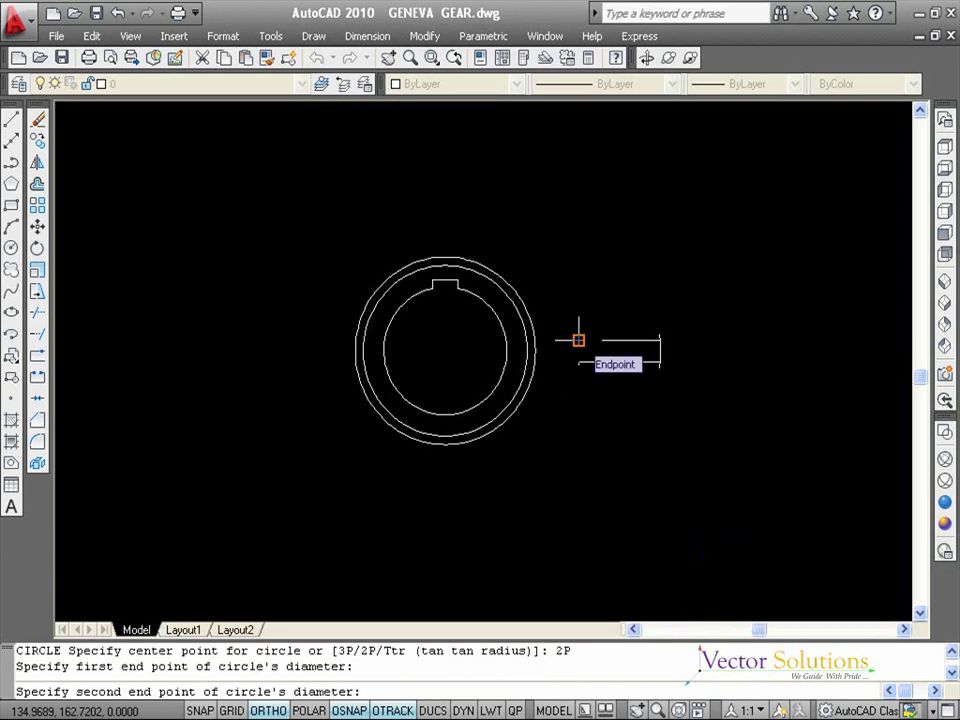
click(578, 362)
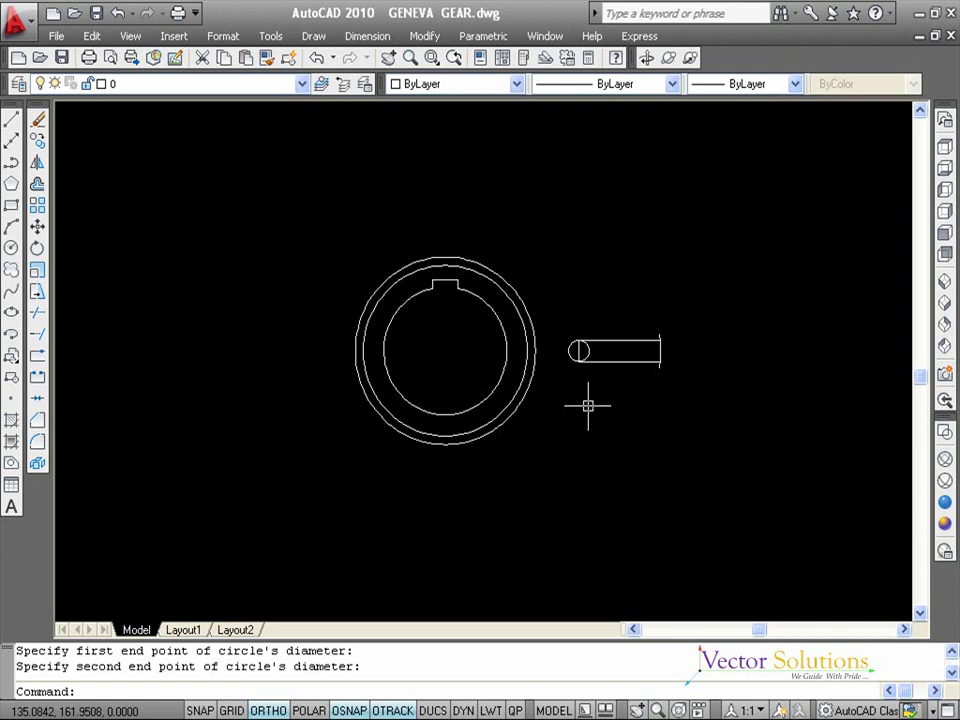
text(TR)
Step: Trim off the slot's right end line and the circle's inner arc to leave a rounded end
key(Return)
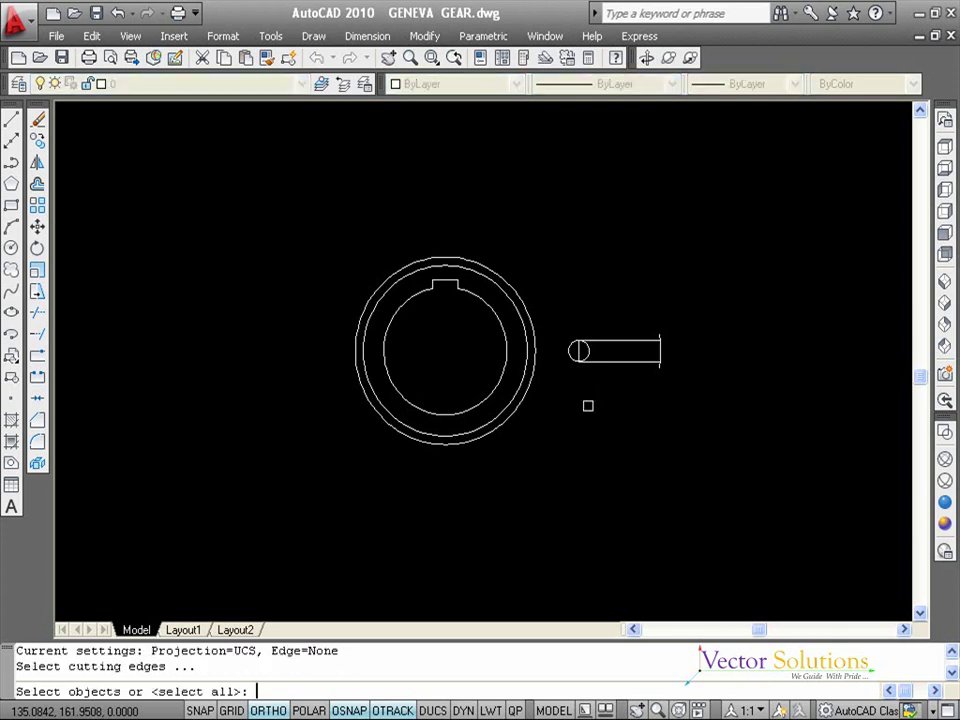
key(Return)
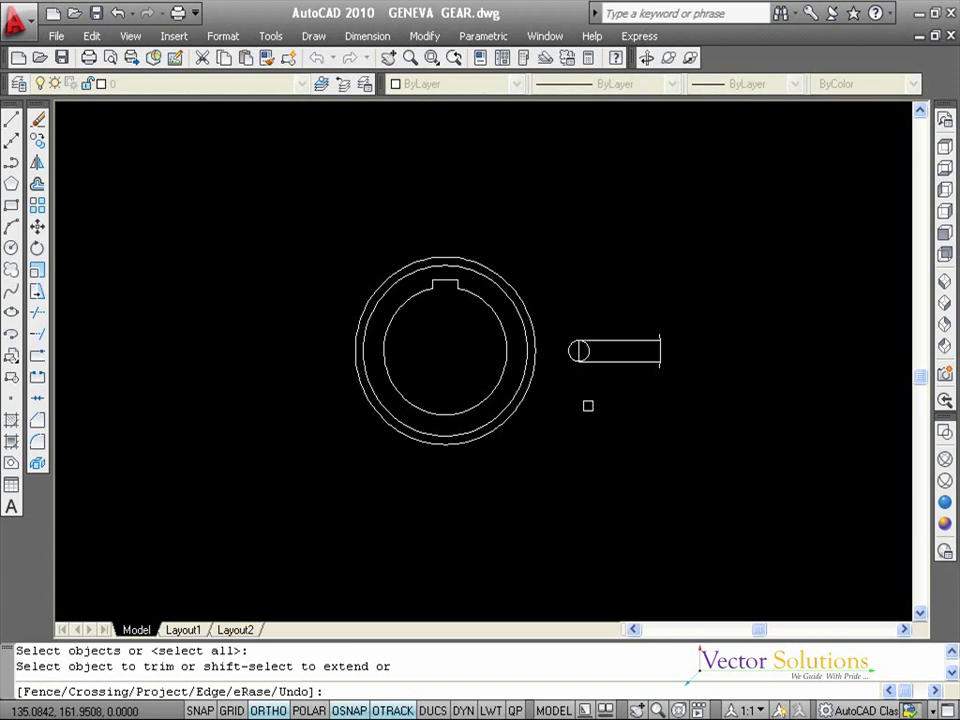
scroll(588, 405, up, 3)
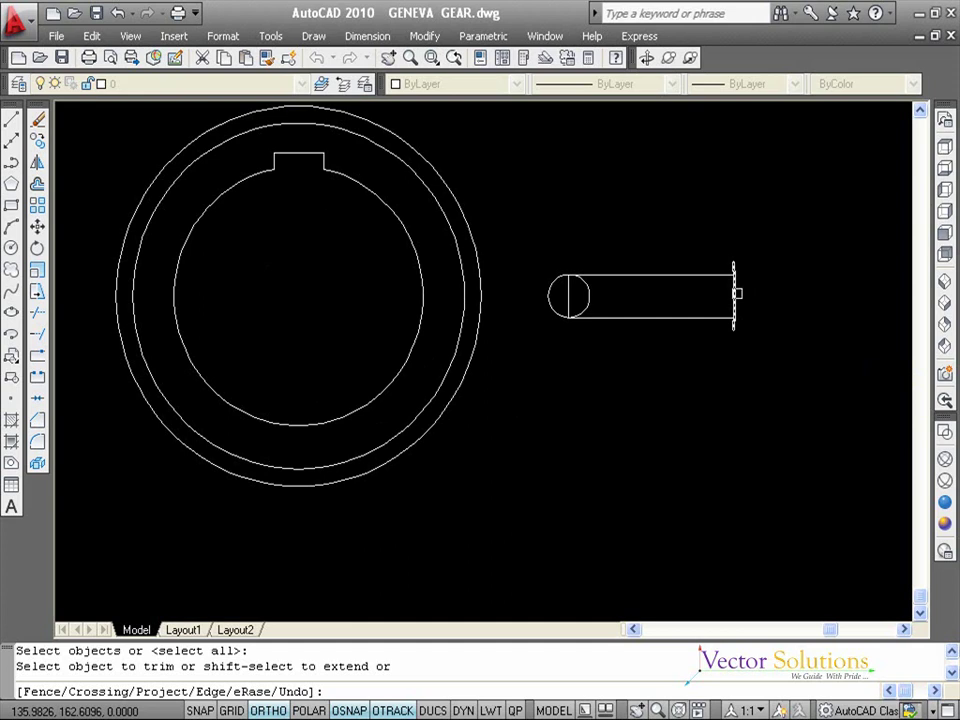
click(737, 293)
click(591, 294)
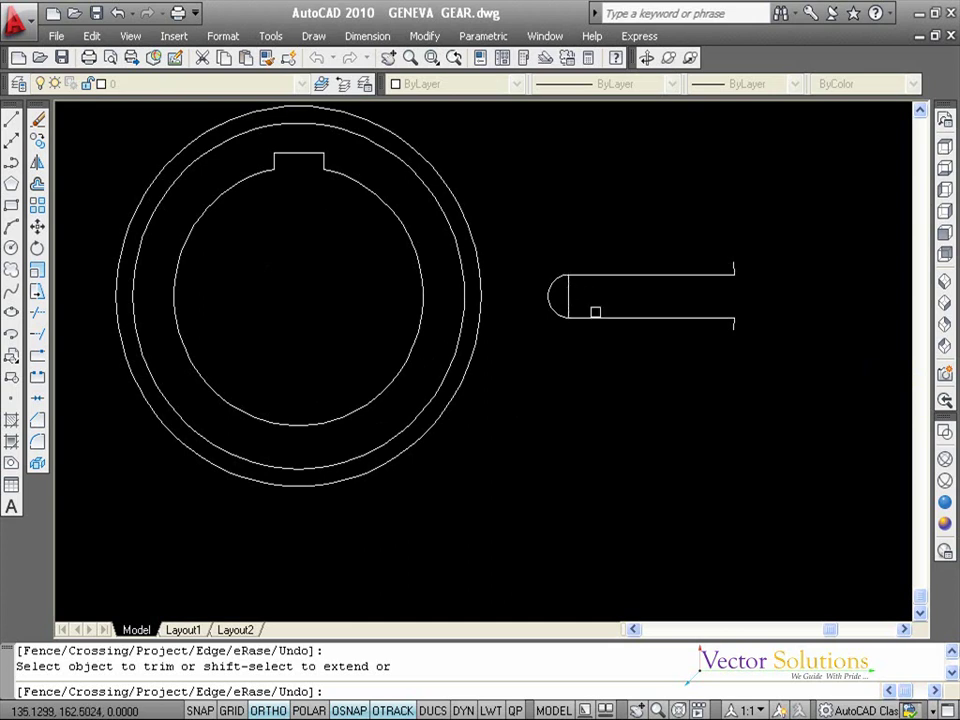
key(Return)
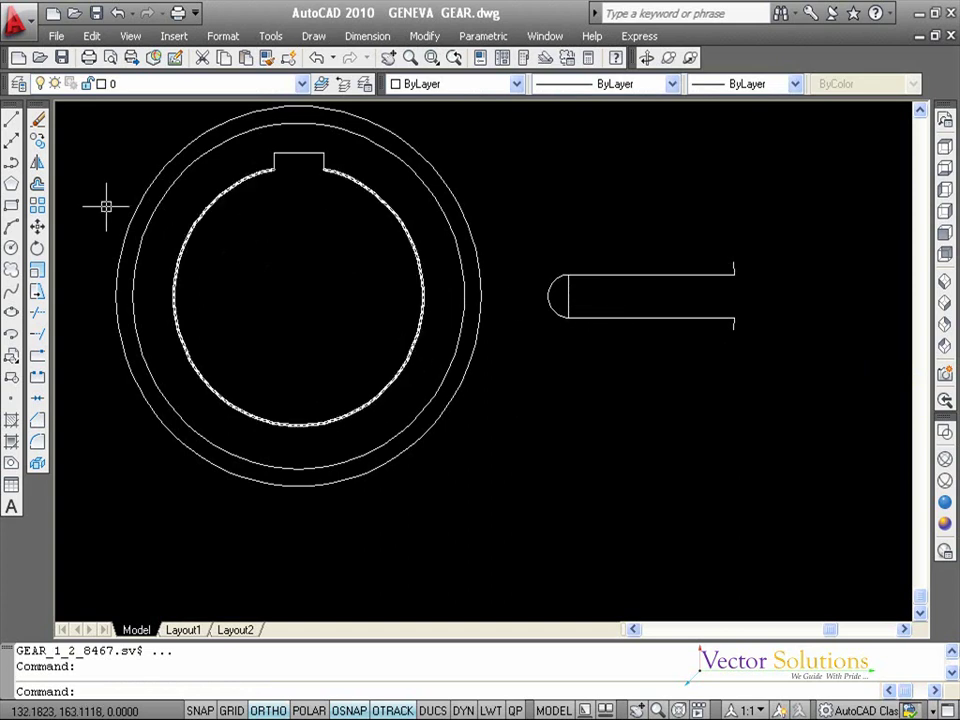
Step: Erase the leftover vertical line inside the slot's rounded end
click(40, 123)
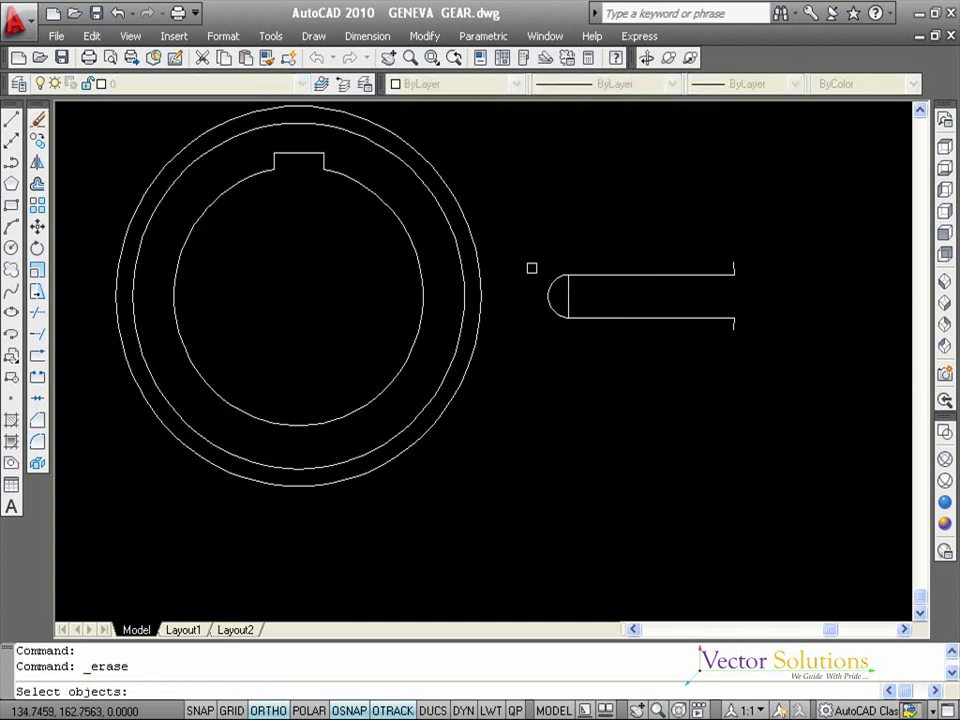
click(570, 292)
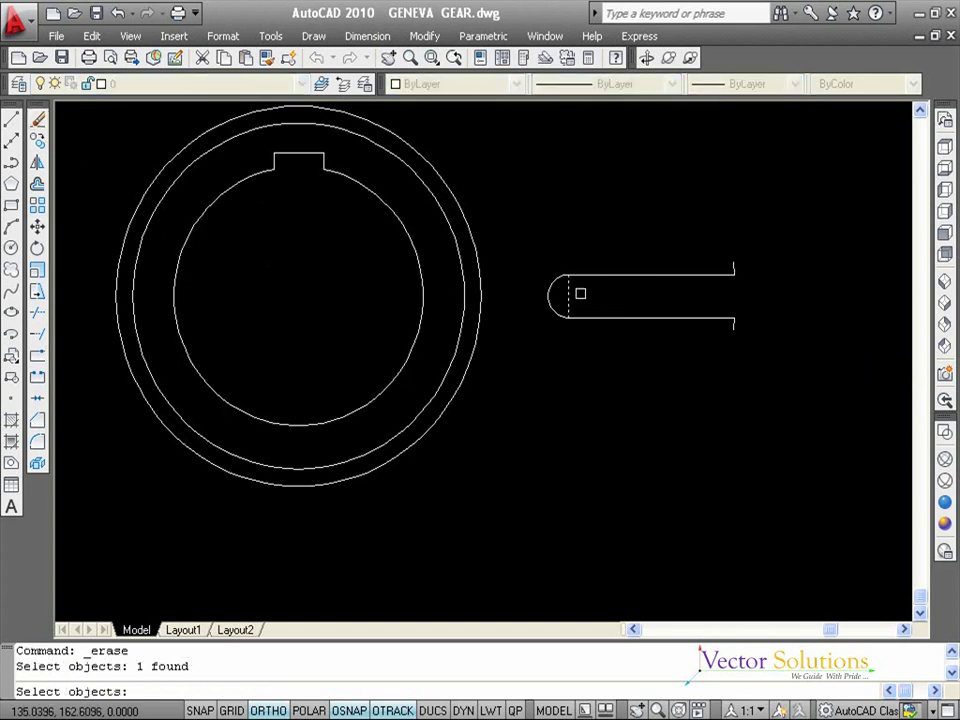
key(Return)
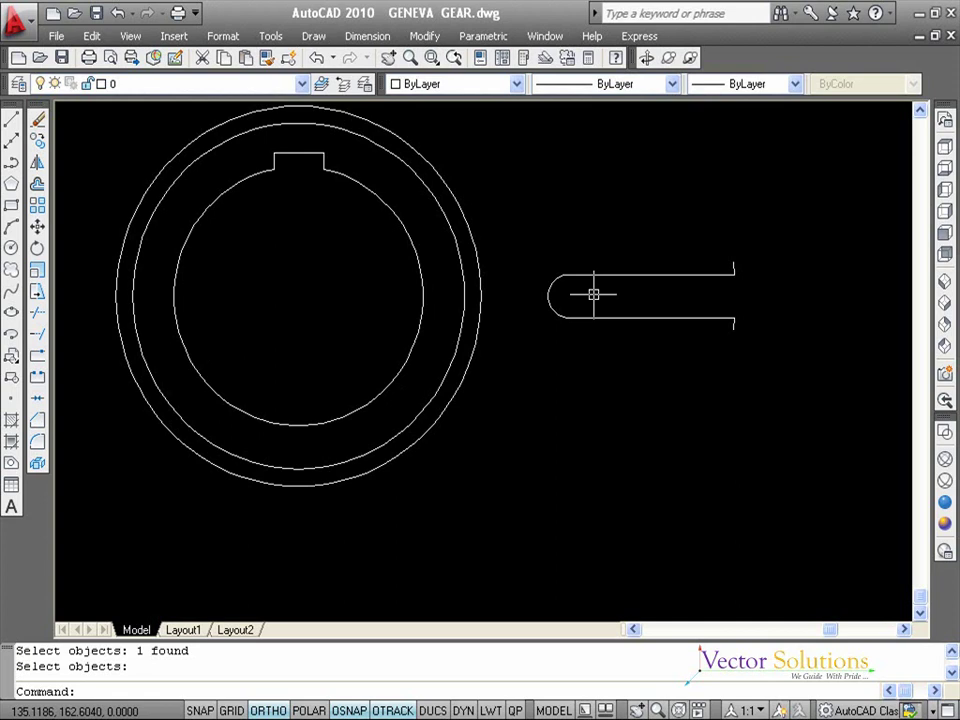
scroll(593, 294, down, 6)
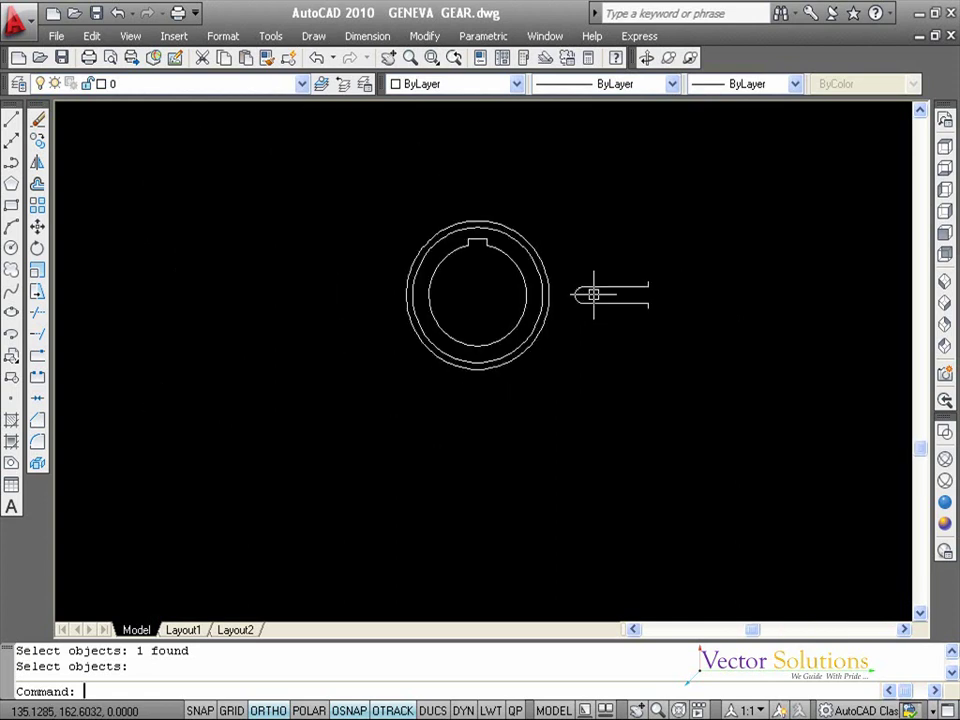
scroll(593, 294, up, 3)
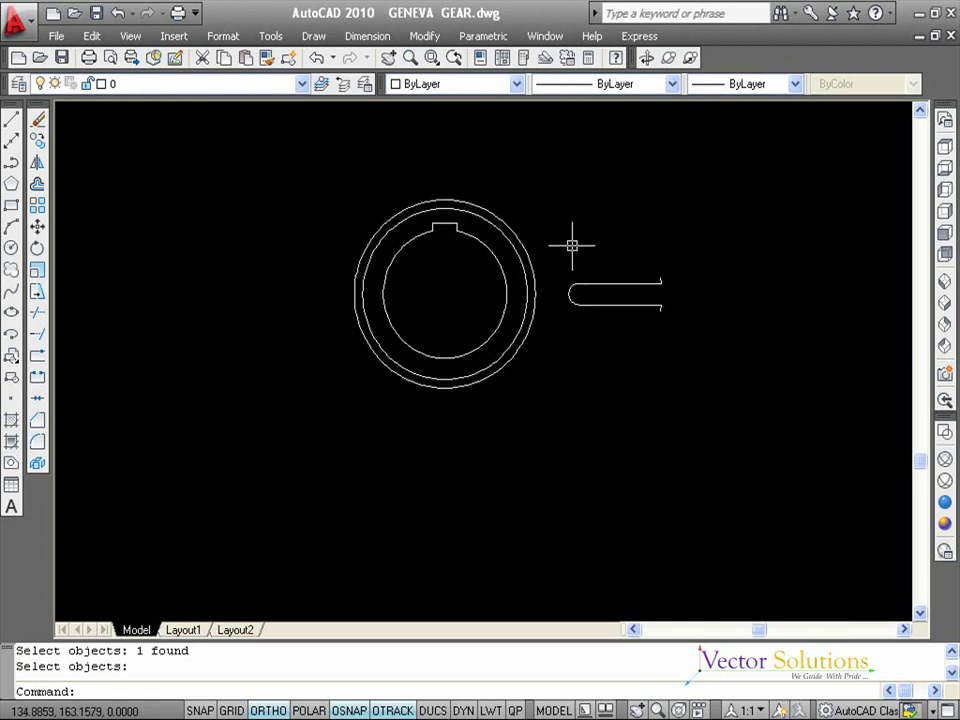
Step: Pan the gear and slot back into view and start the AR array command
key(Escape)
key(Escape)
middle_drag(572, 245, 568, 185)
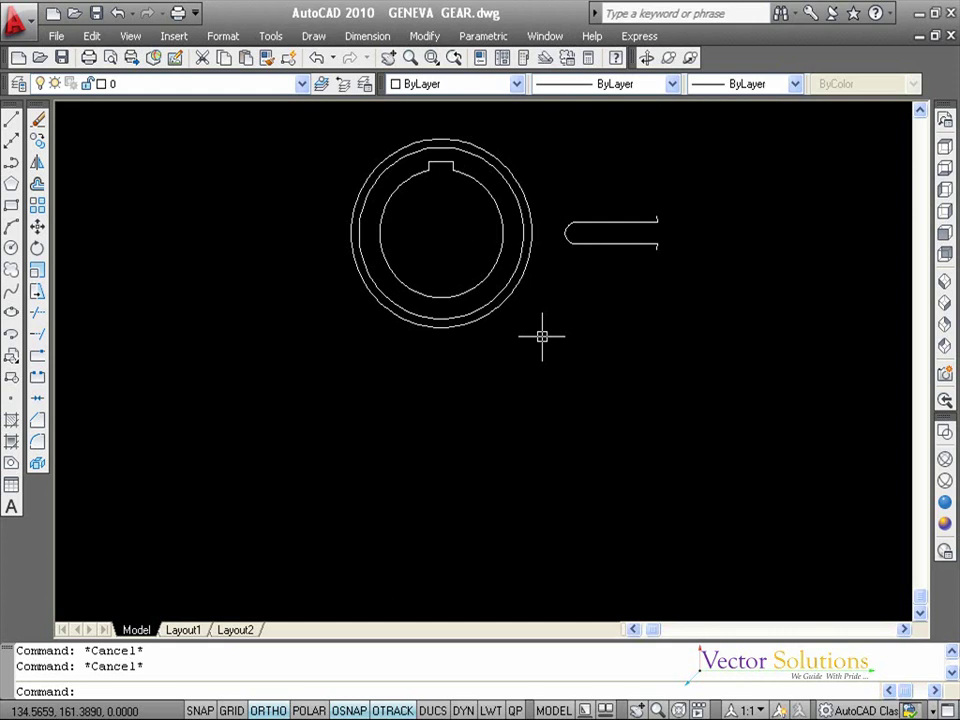
middle_drag(541, 337, 554, 460)
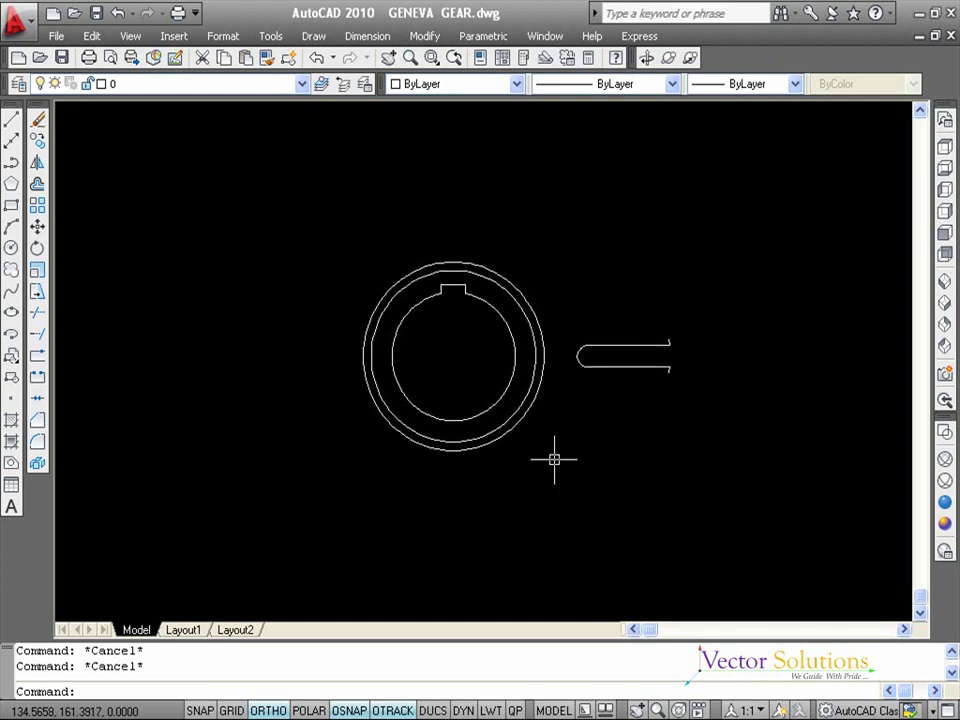
text(AR)
Step: Set up a 5-item, 360-degree polar array of the slot's five pieces, ready to pick its centre
key(Return)
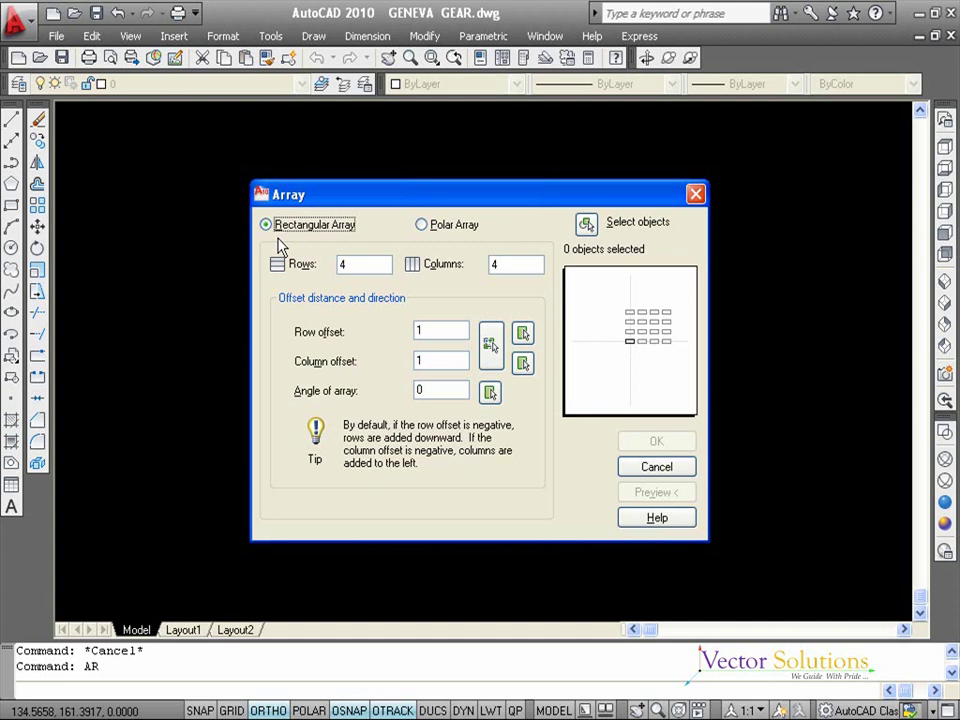
click(428, 227)
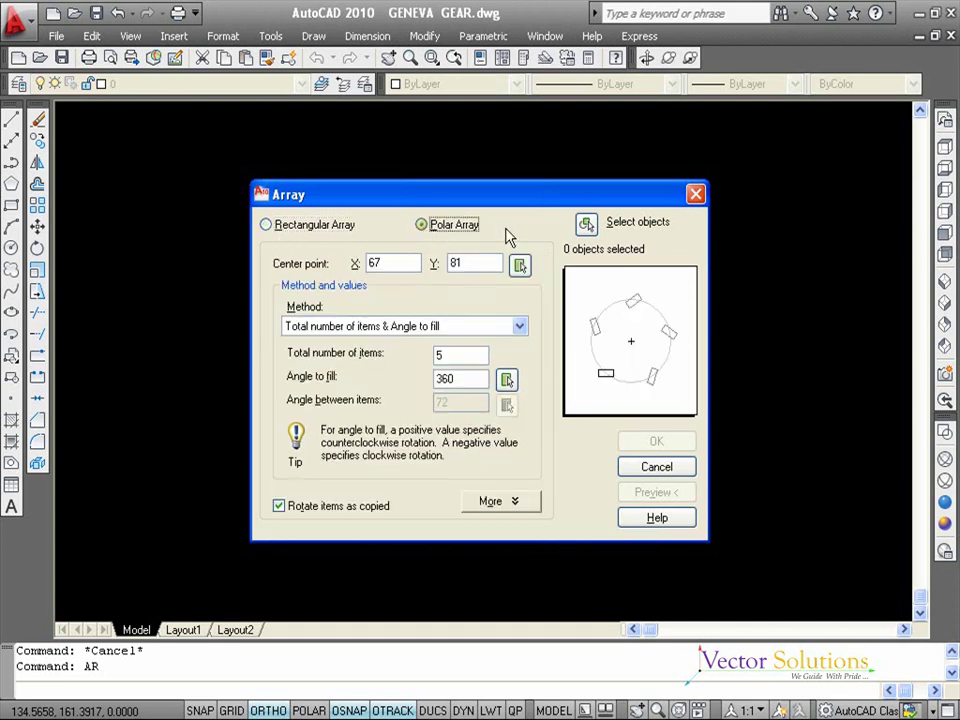
click(587, 224)
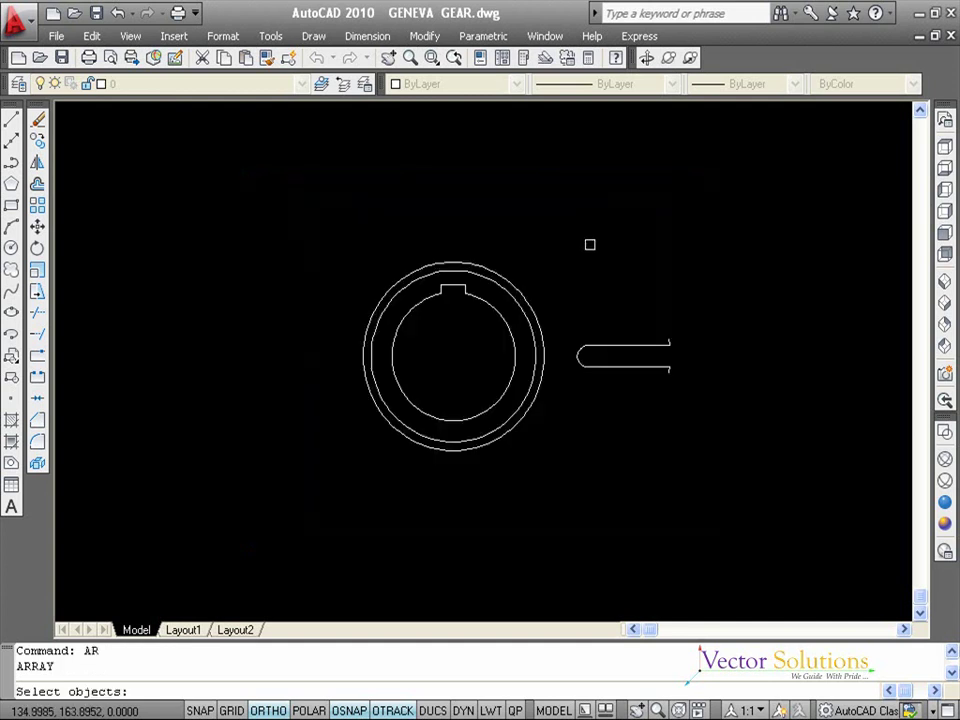
click(565, 296)
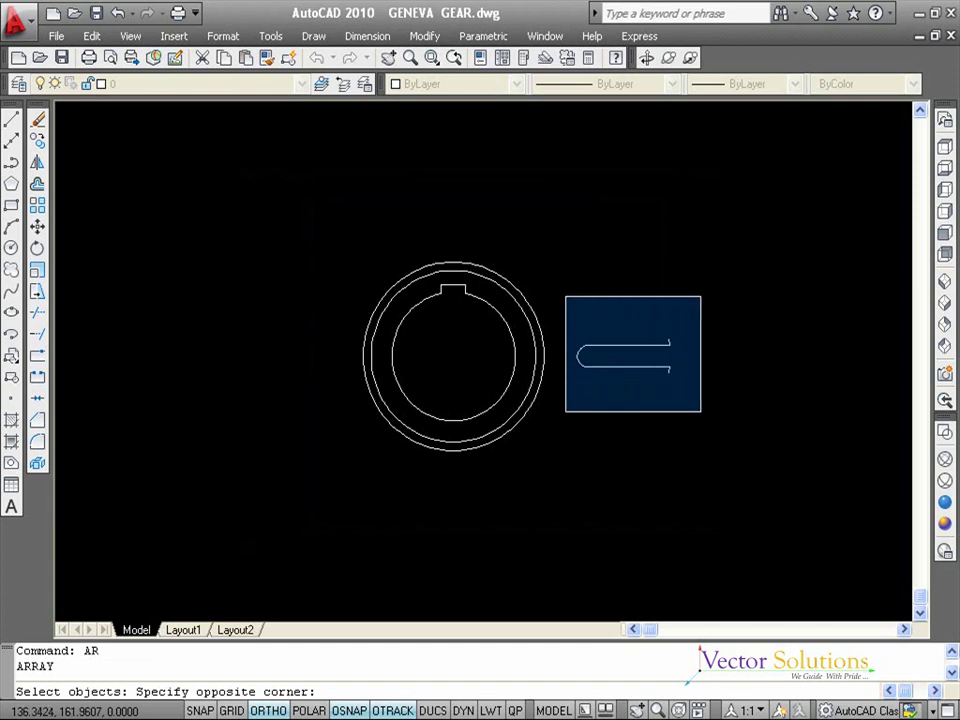
click(692, 406)
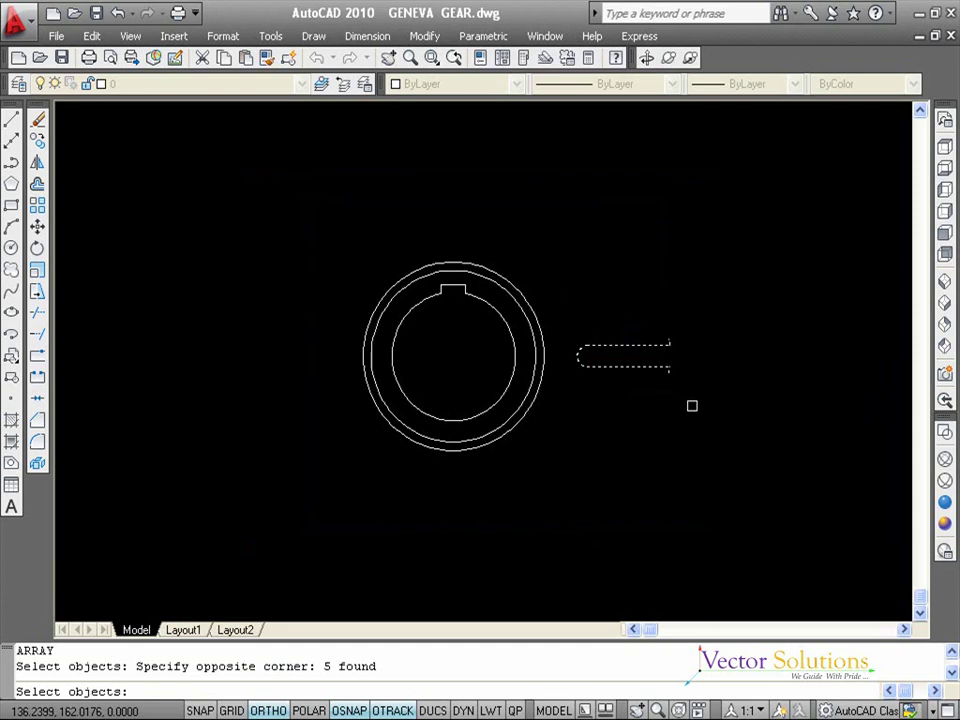
key(Return)
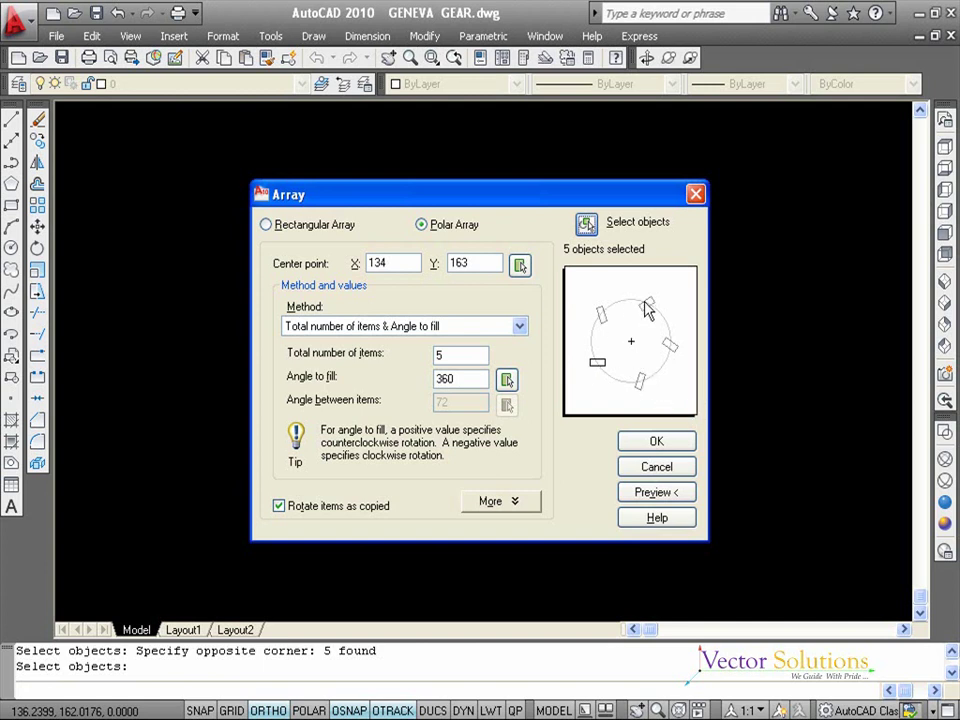
click(520, 266)
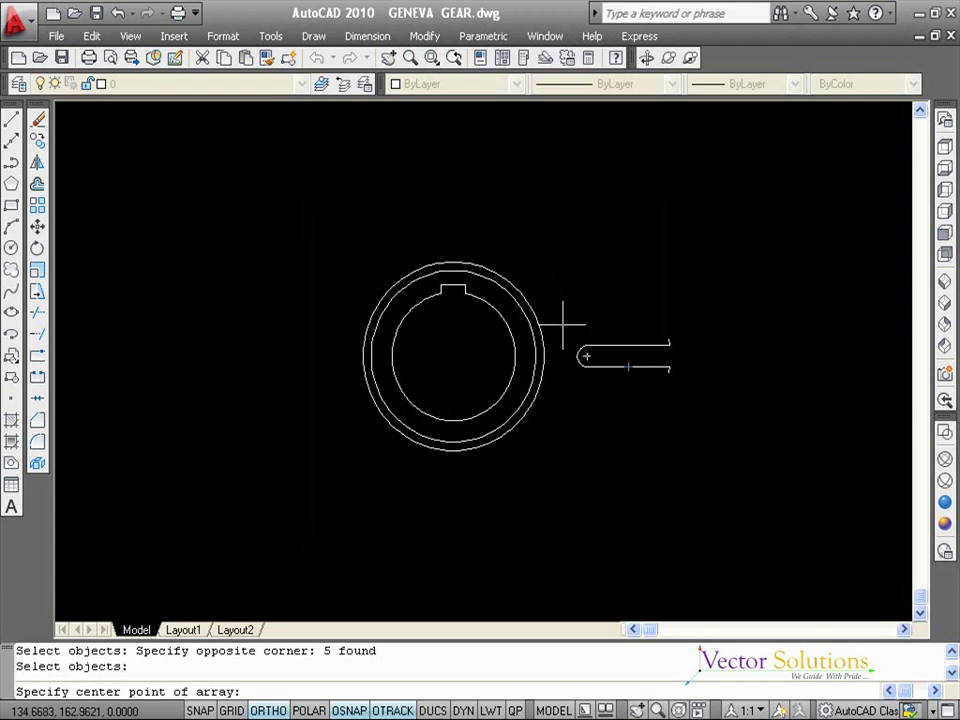
Step: Polar-array the slot 8 times about the gear's centre point
click(453, 355)
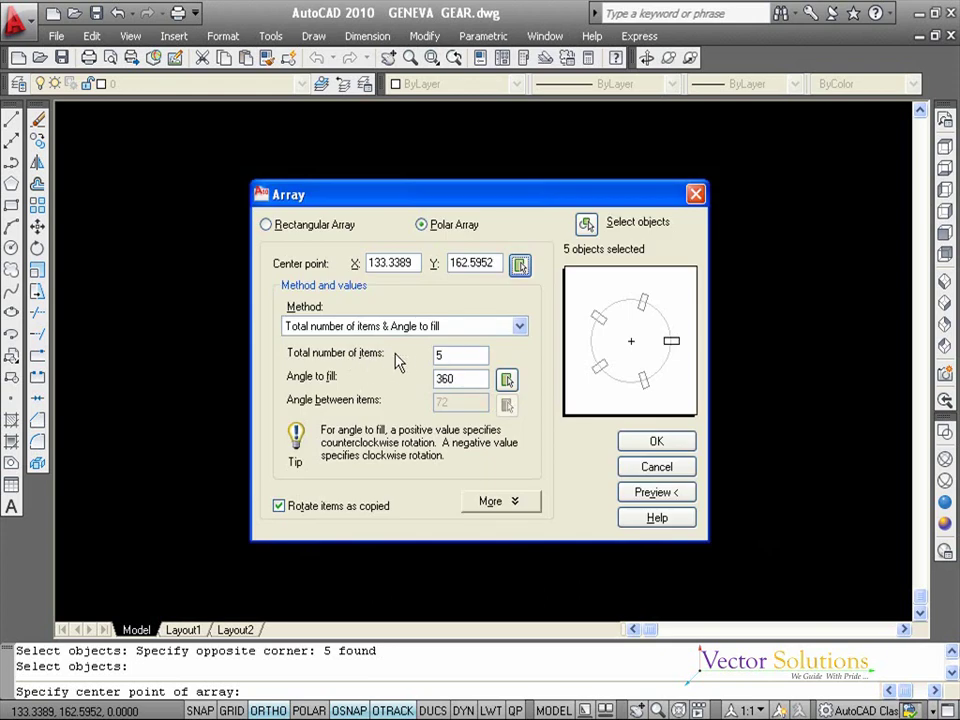
click(441, 356)
double_click(436, 356)
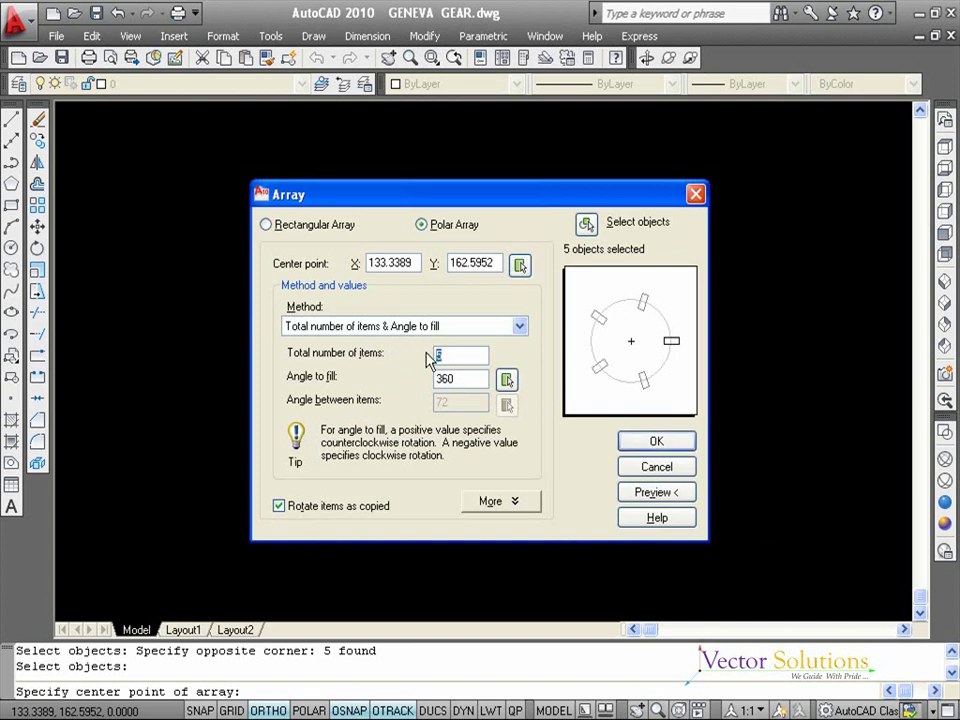
text(8)
click(638, 440)
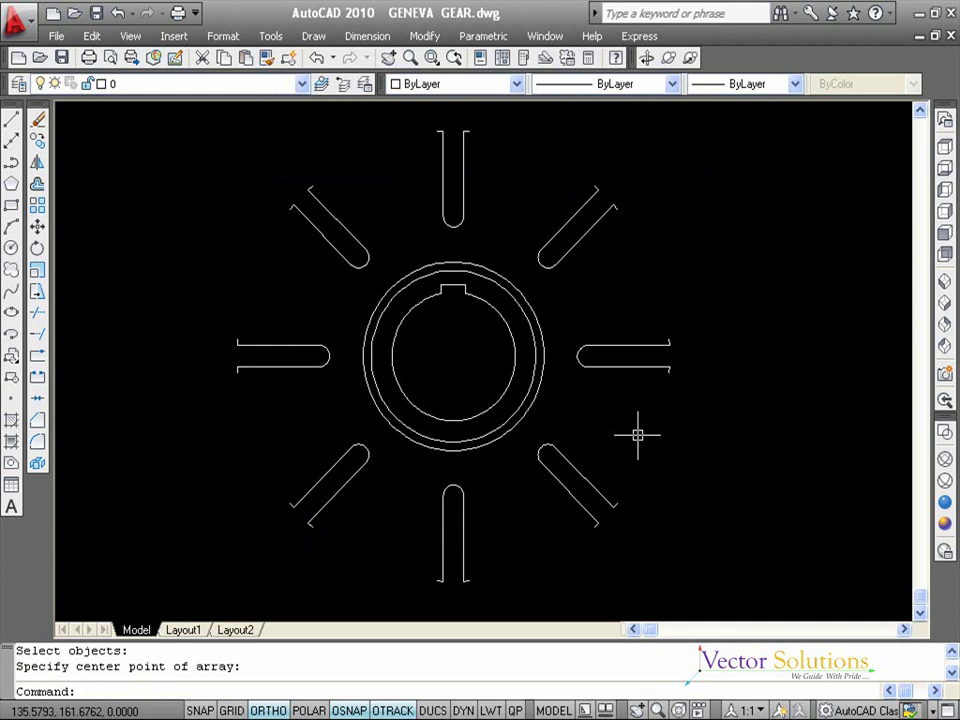
Step: Cancel the leftover prompt and bring up the Draw menu
key(Escape)
key(Escape)
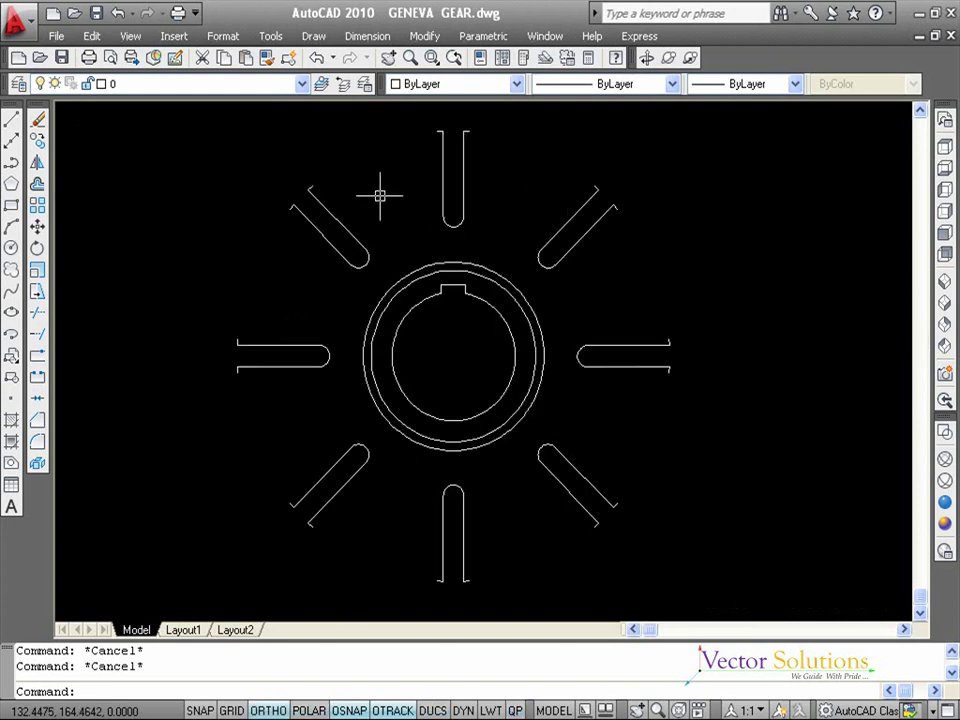
click(316, 37)
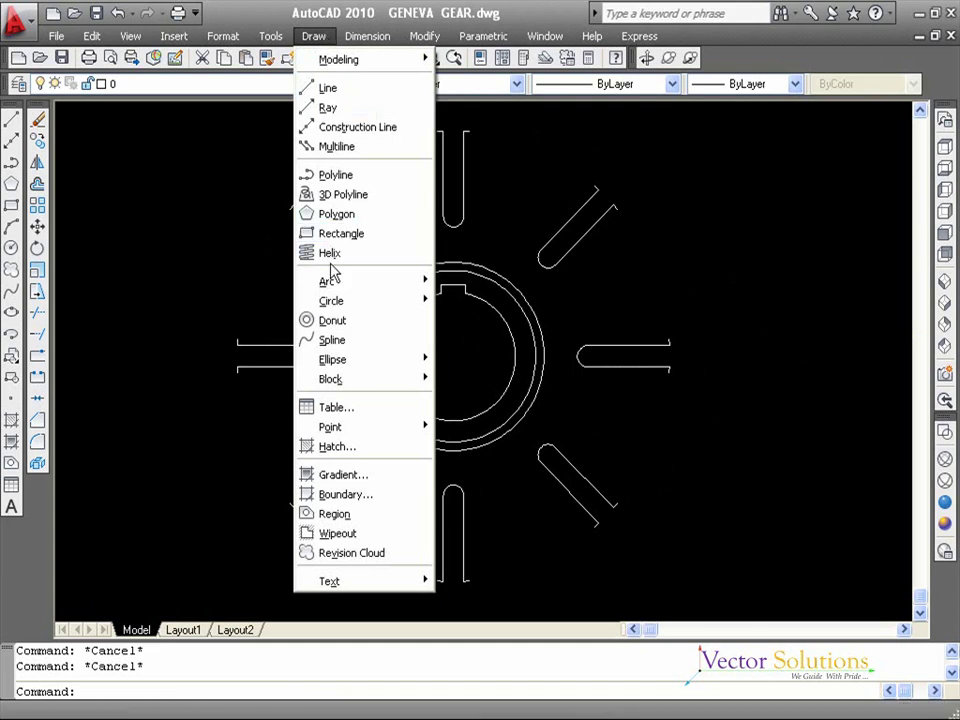
Step: Draw a radius-1.2 start-end-radius arc from the upper-right slot's end to the right slot's top end
mouse_move(345, 283)
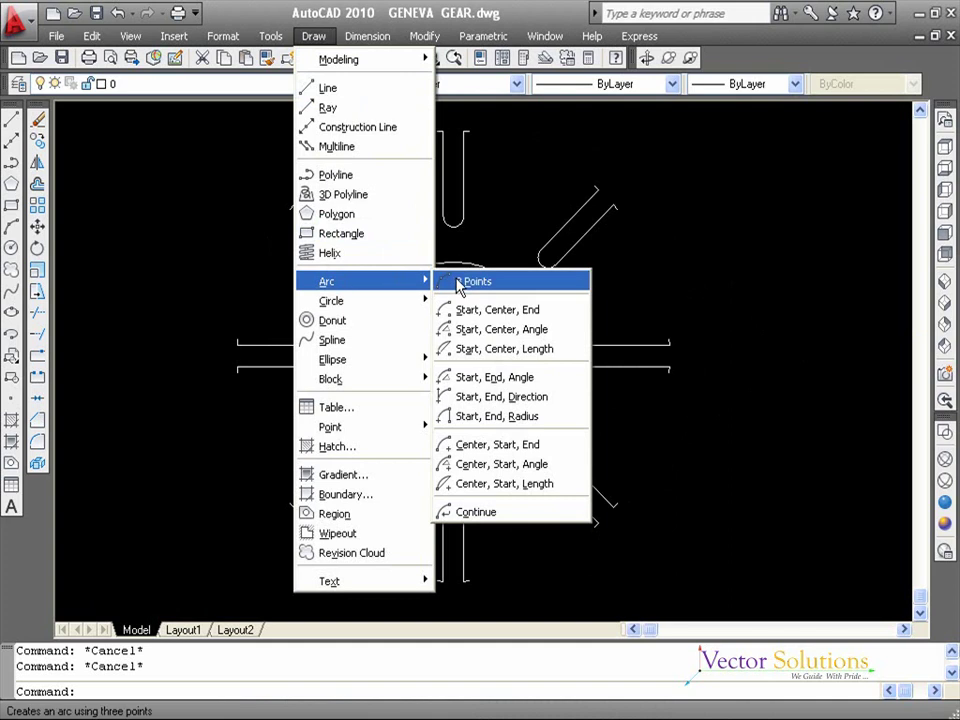
click(560, 425)
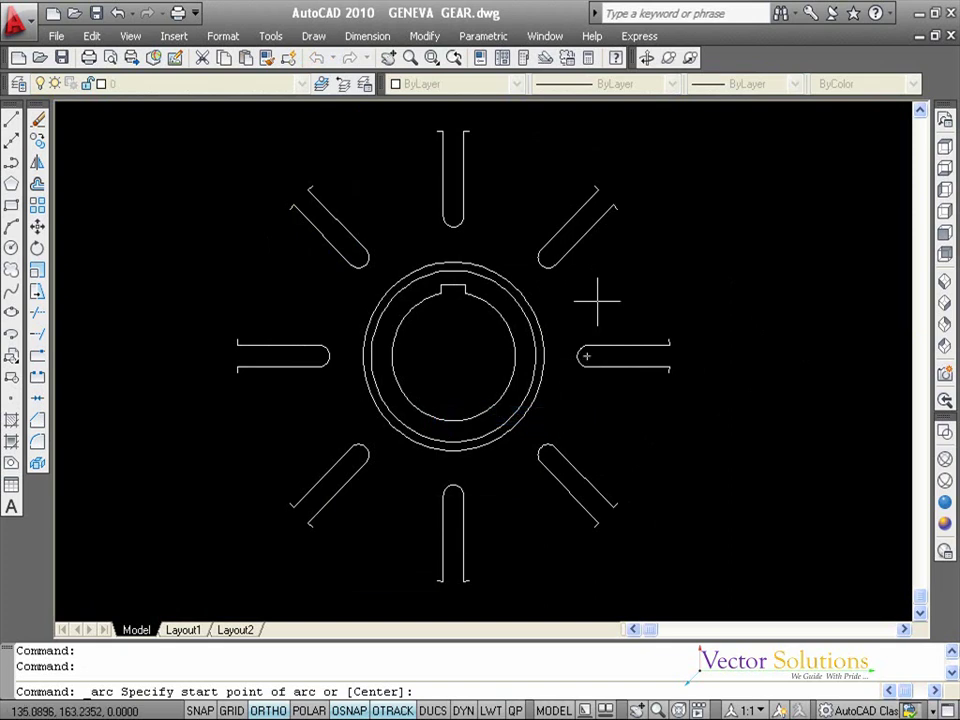
click(616, 207)
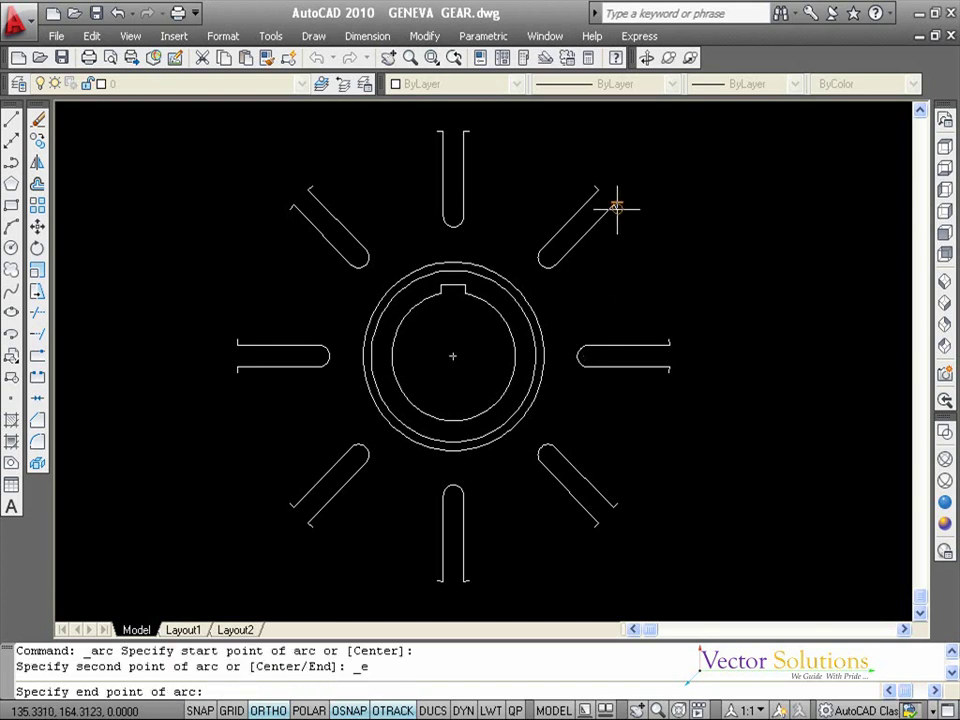
click(669, 339)
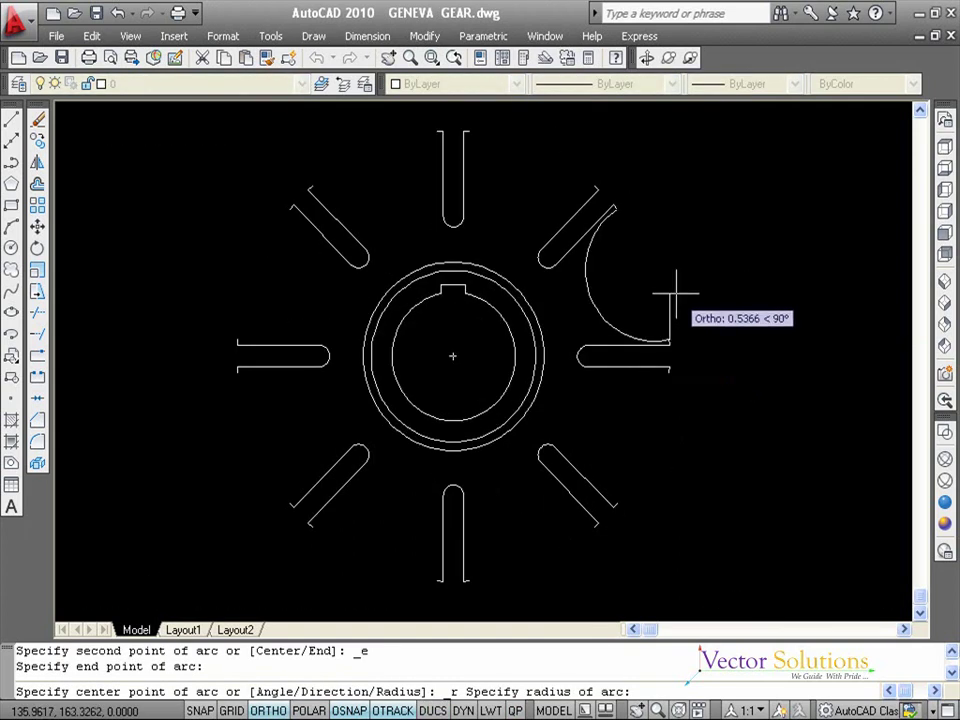
text(1.2)
key(Return)
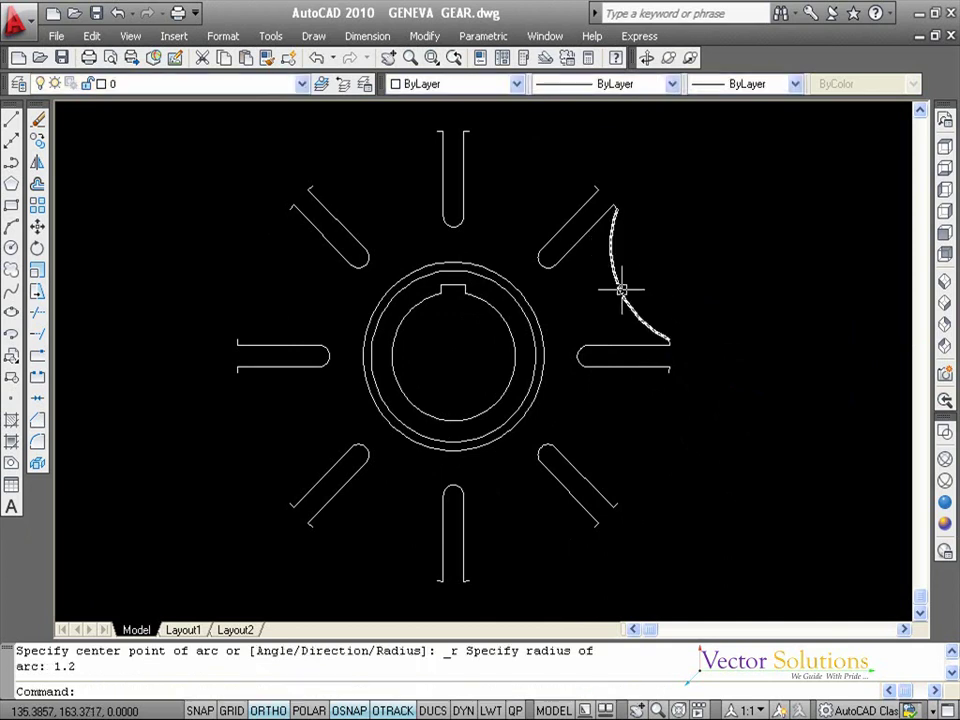
key(Escape)
key(Escape)
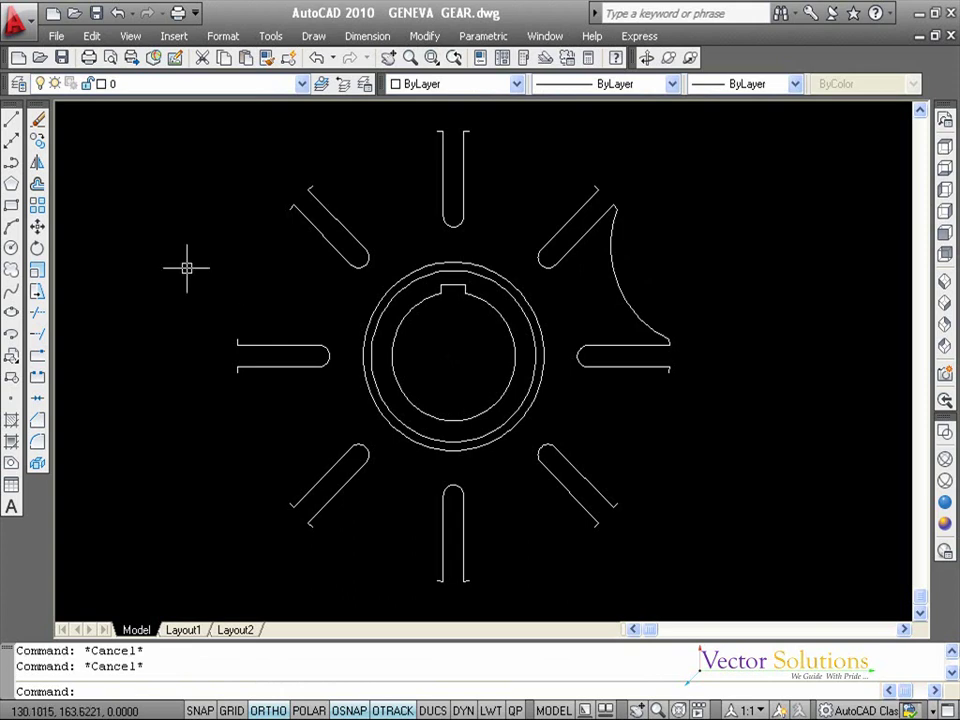
Step: Polar-array the 1.2-radius outer arc 8 times over 360° about the hub centre
click(37, 208)
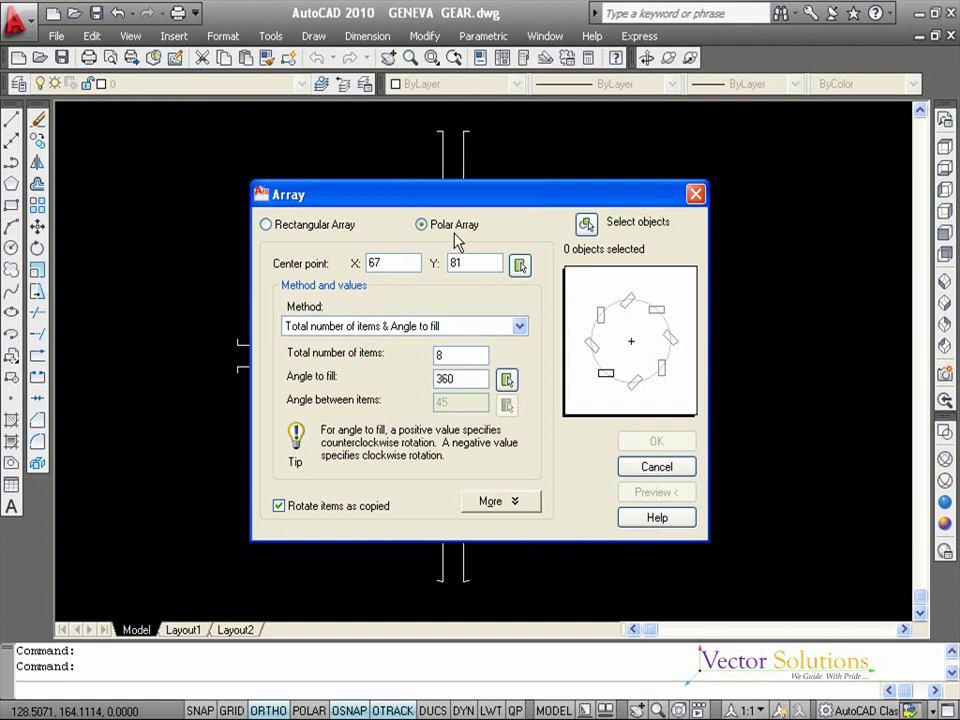
click(588, 228)
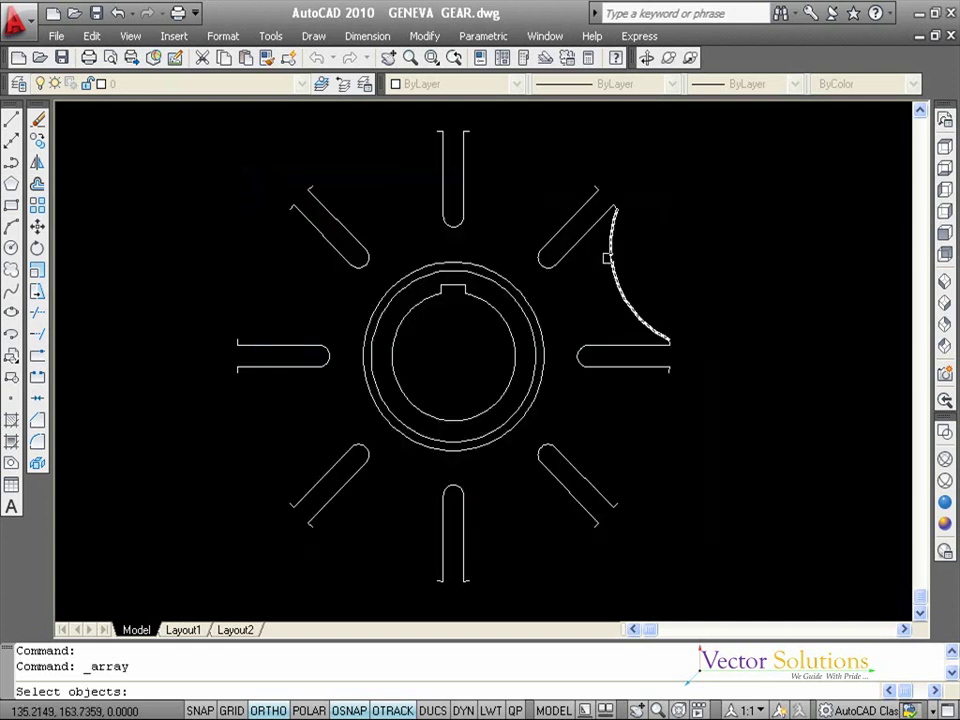
click(606, 258)
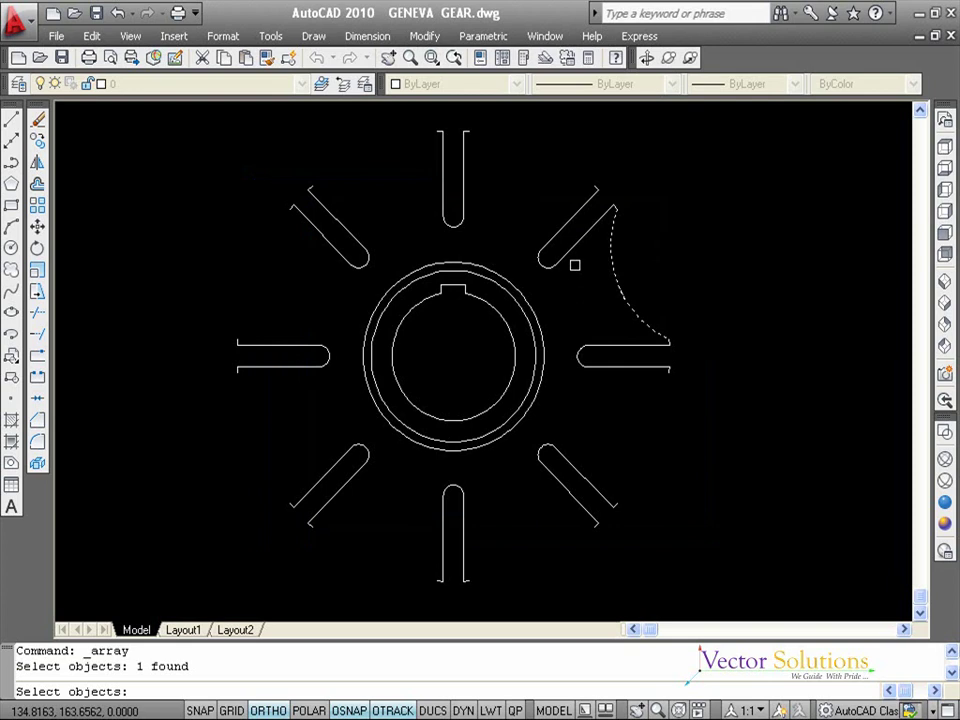
key(Return)
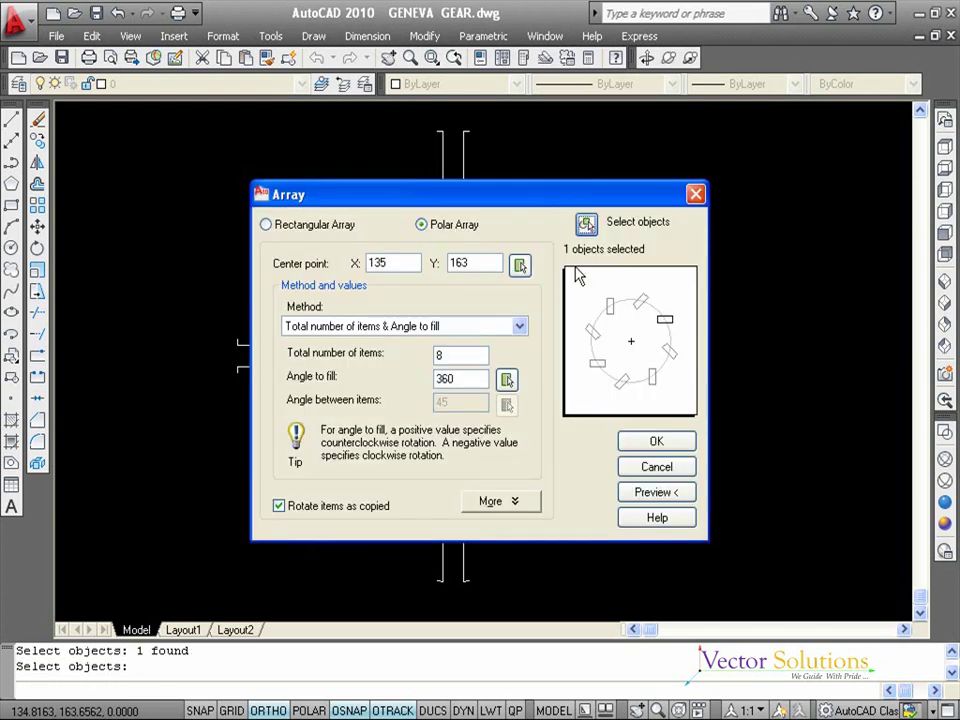
click(520, 266)
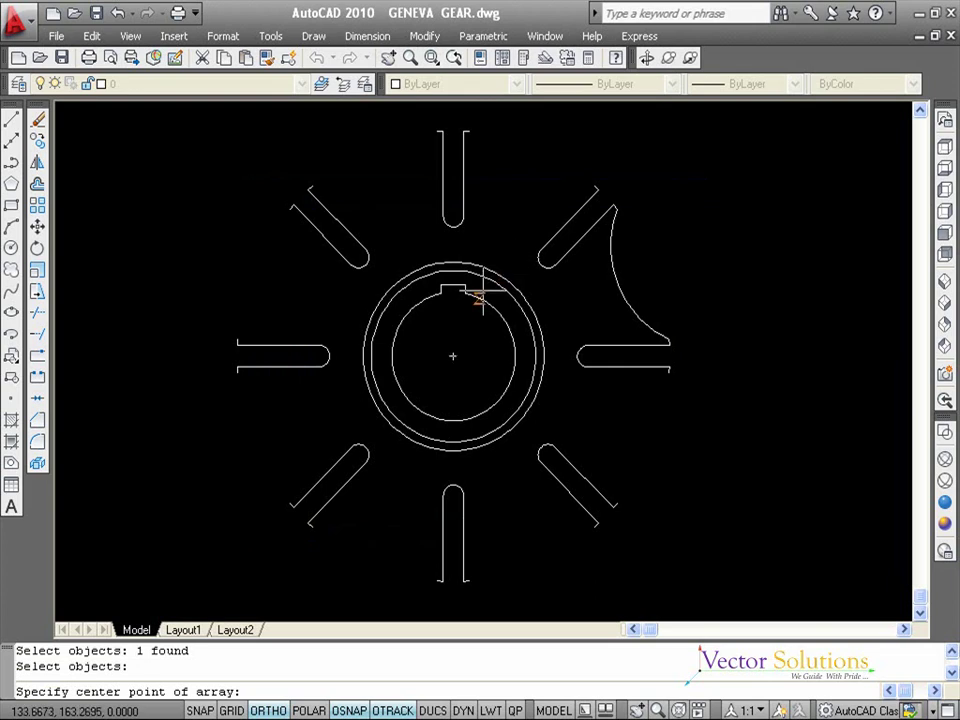
click(453, 356)
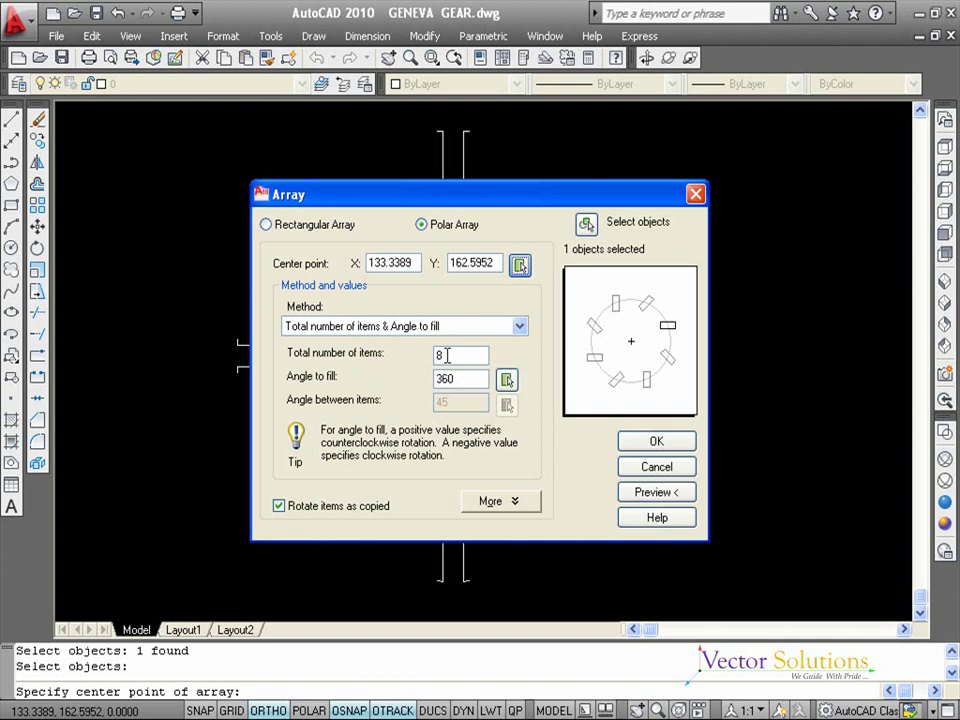
click(655, 440)
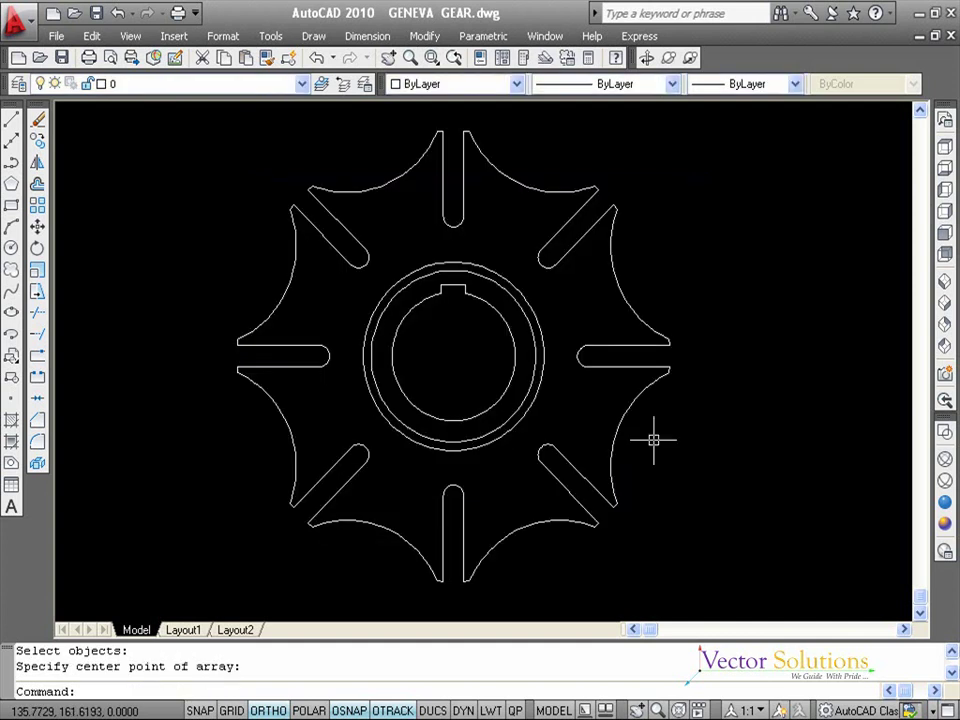
key(Escape)
key(Escape)
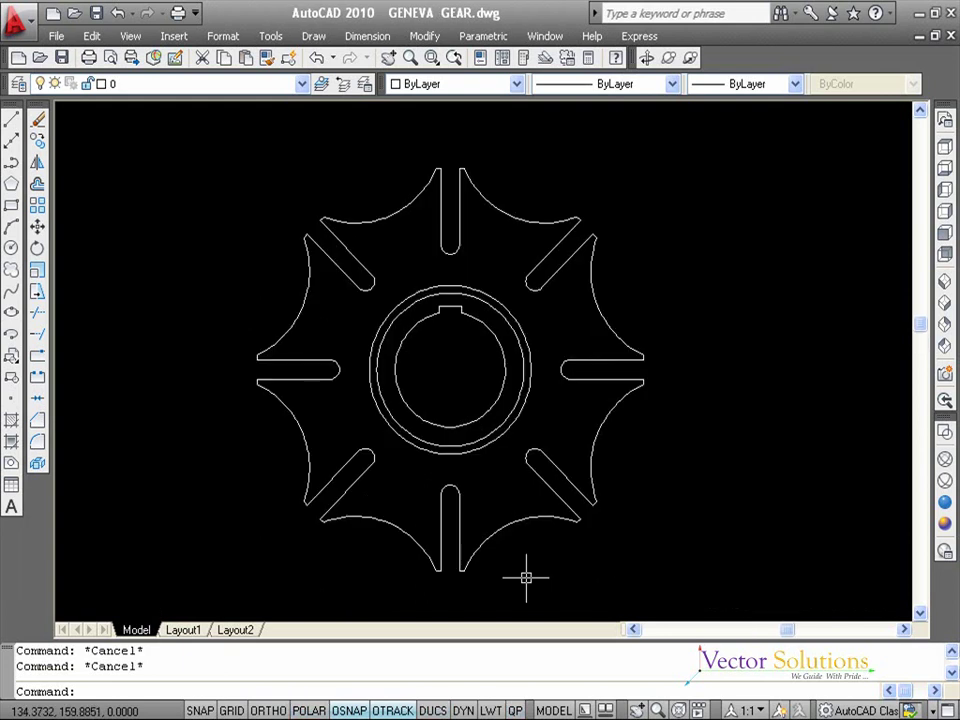
Step: Delete the outermost hub circle and turn on ORTHO
click(509, 434)
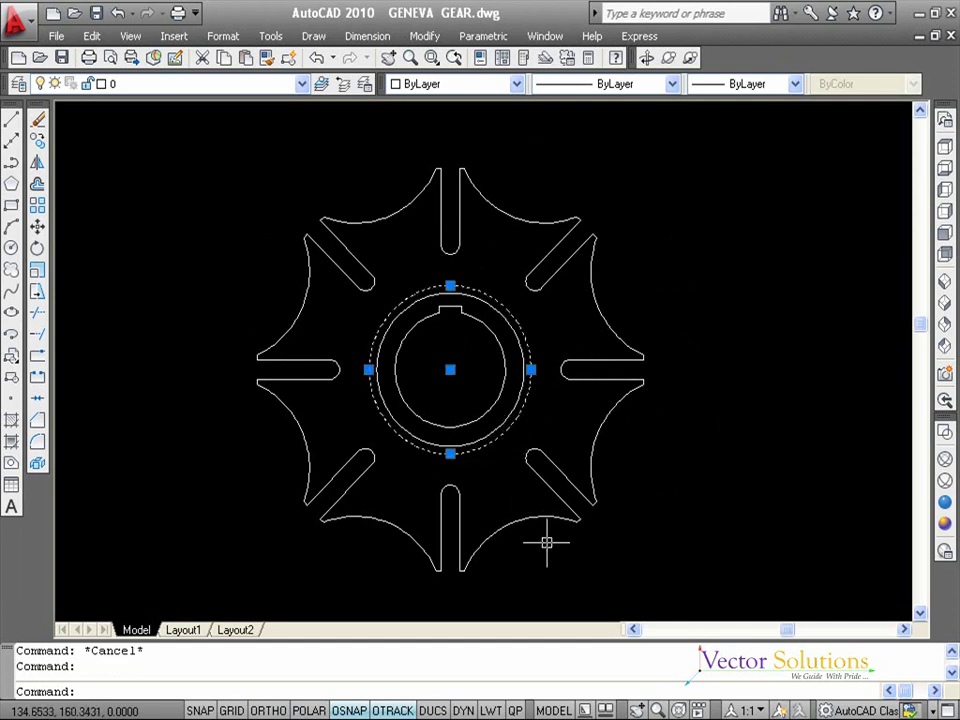
key(Delete)
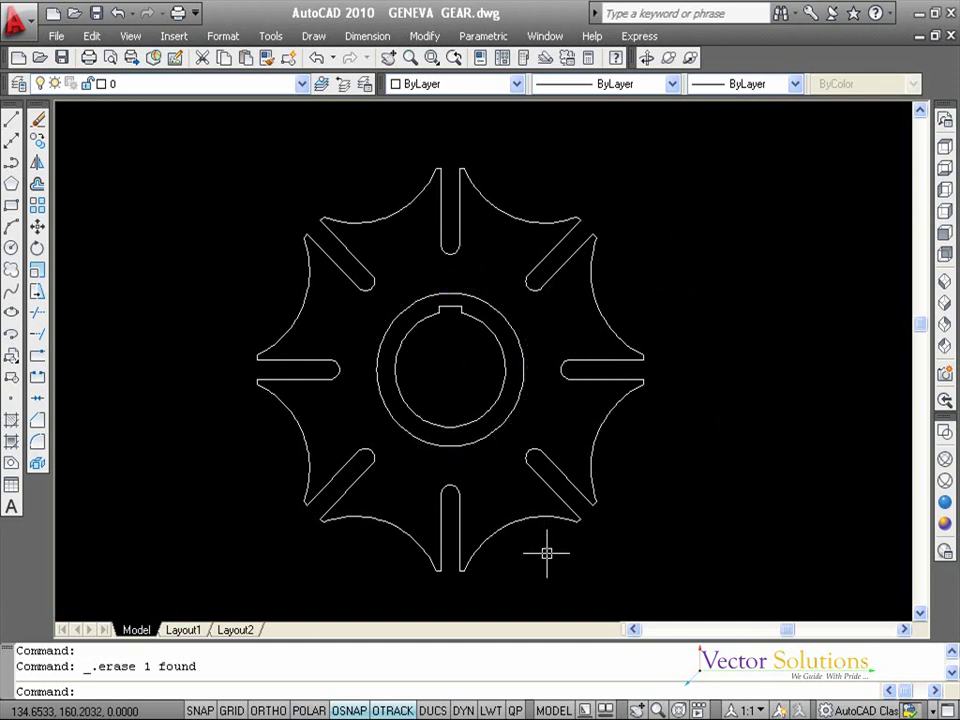
key(F8)
key(Escape)
key(Escape)
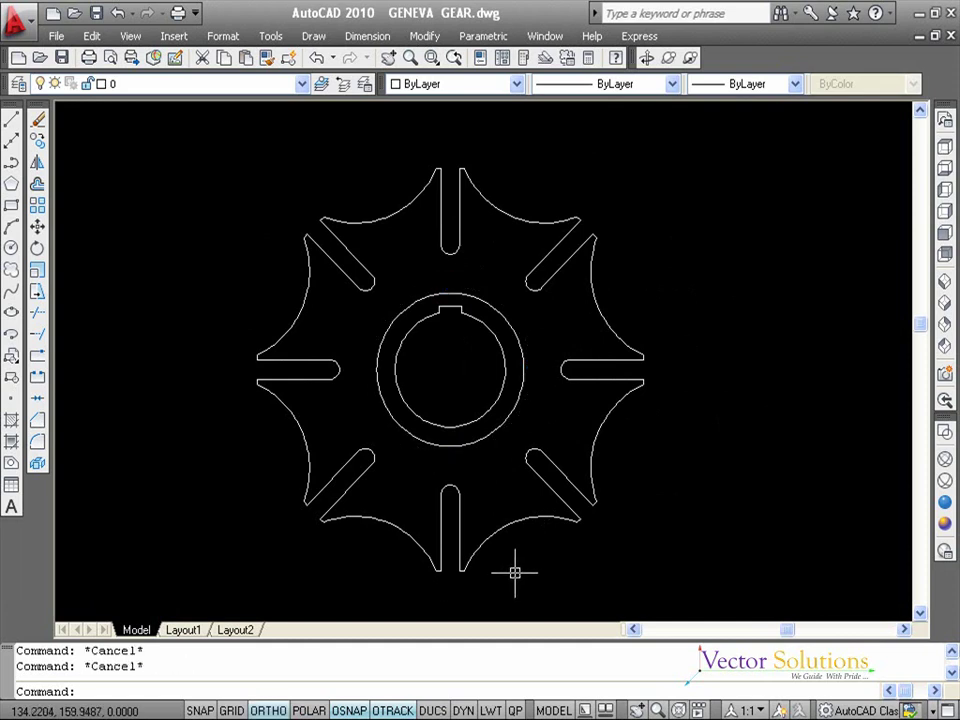
Step: Copy both hub circles and the key horizontally from the hub centre to the wheel's right
text(CO)
key(Return)
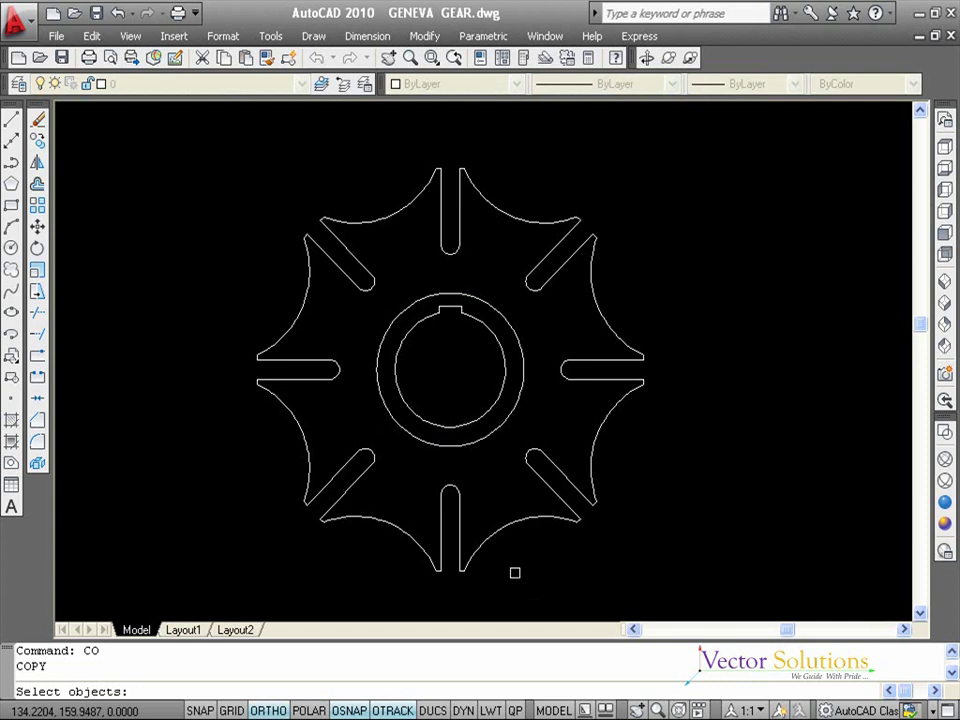
click(521, 385)
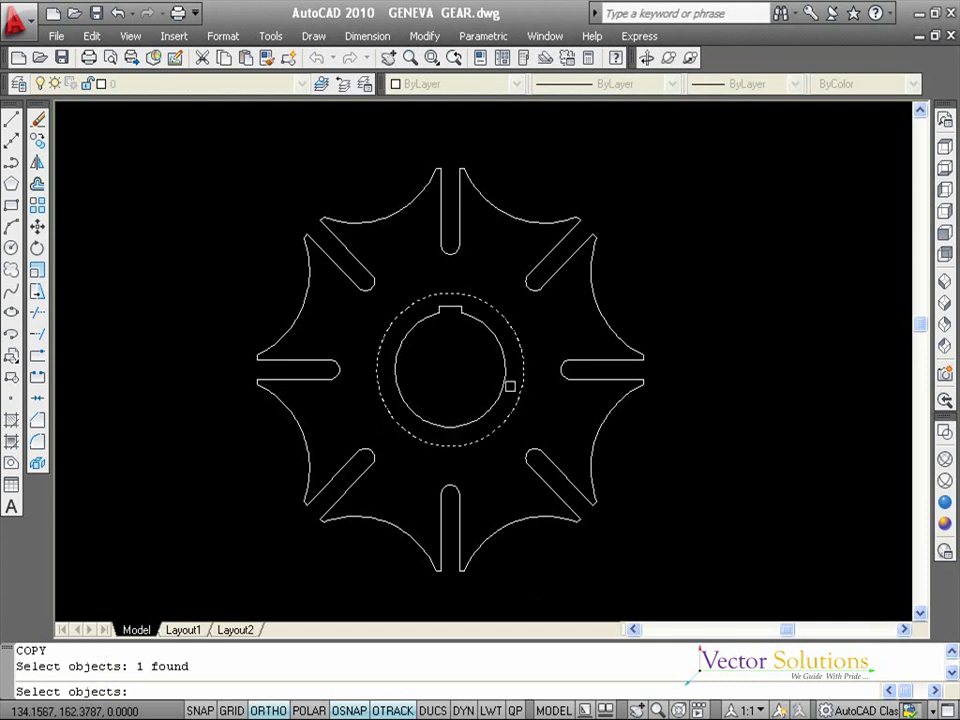
click(504, 381)
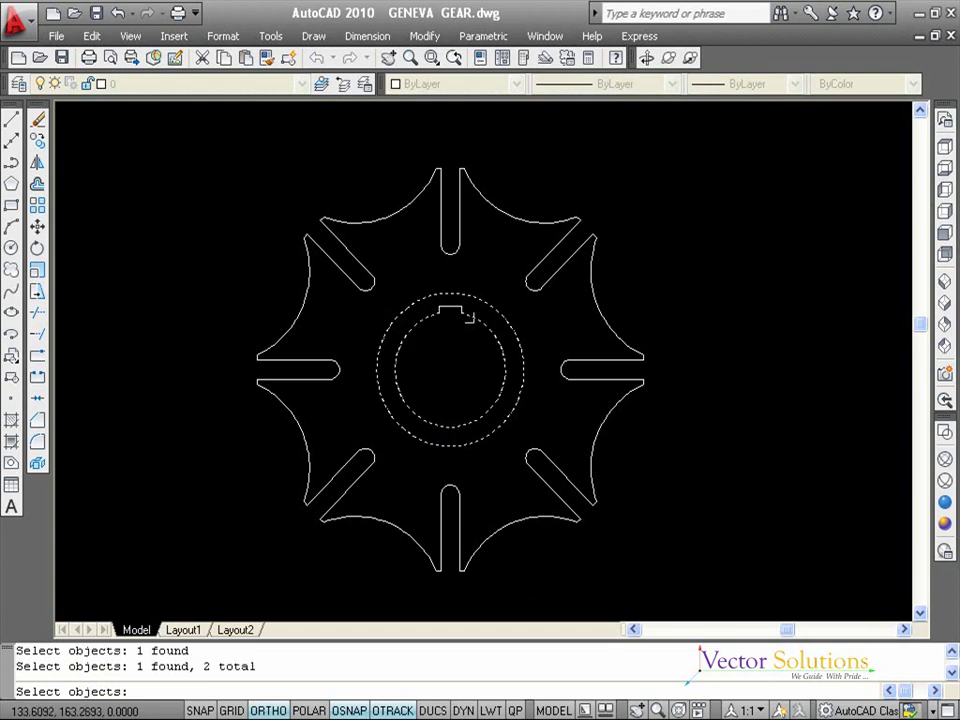
click(477, 338)
click(432, 299)
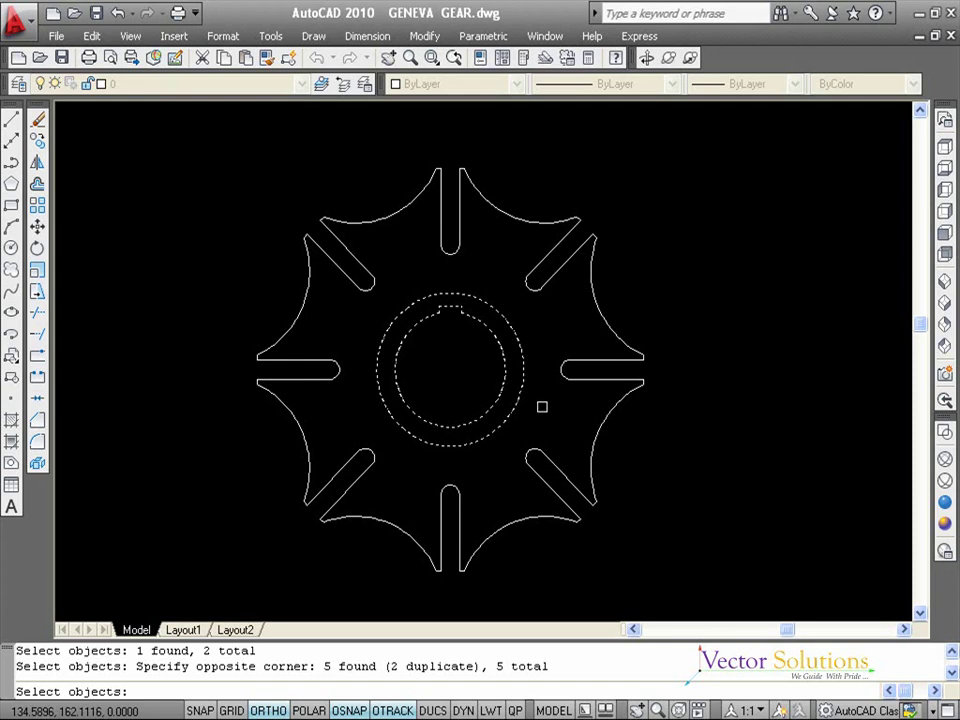
key(Return)
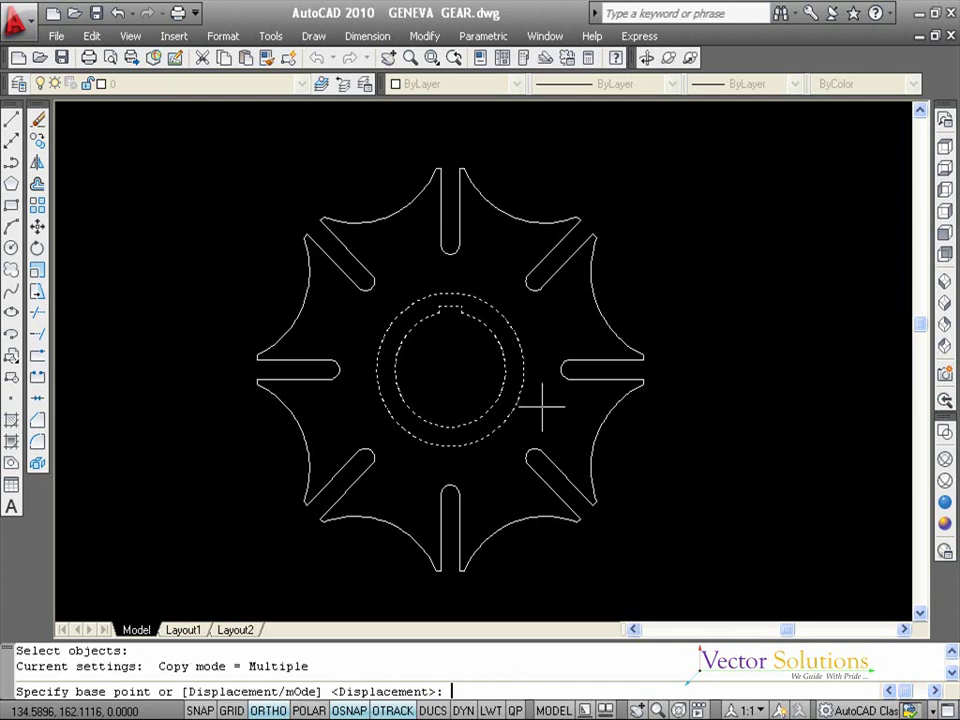
click(450, 370)
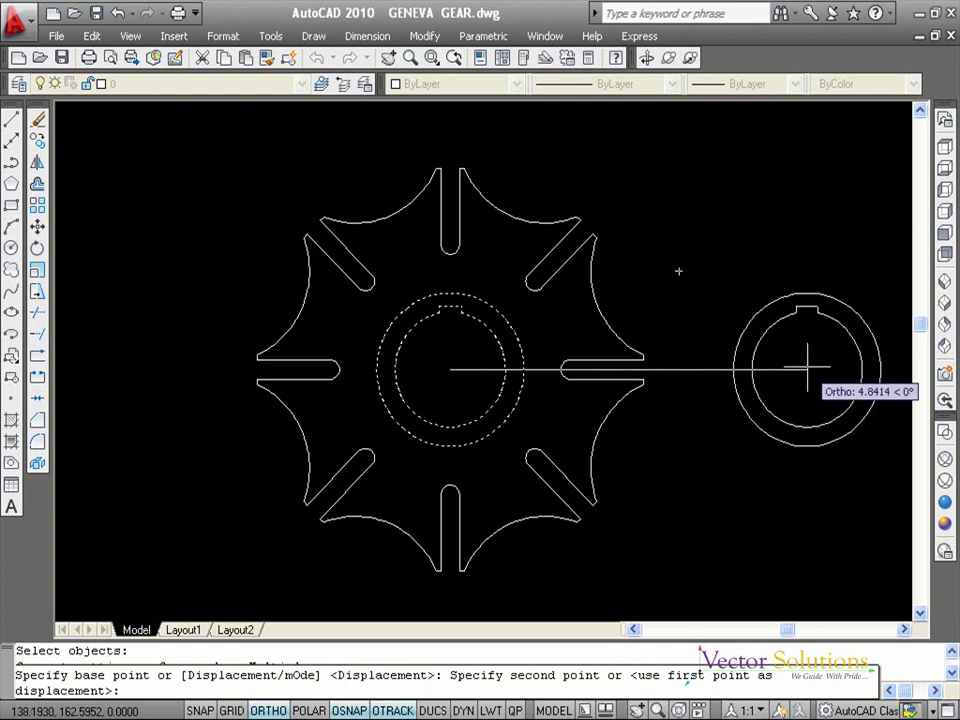
click(808, 368)
key(Return)
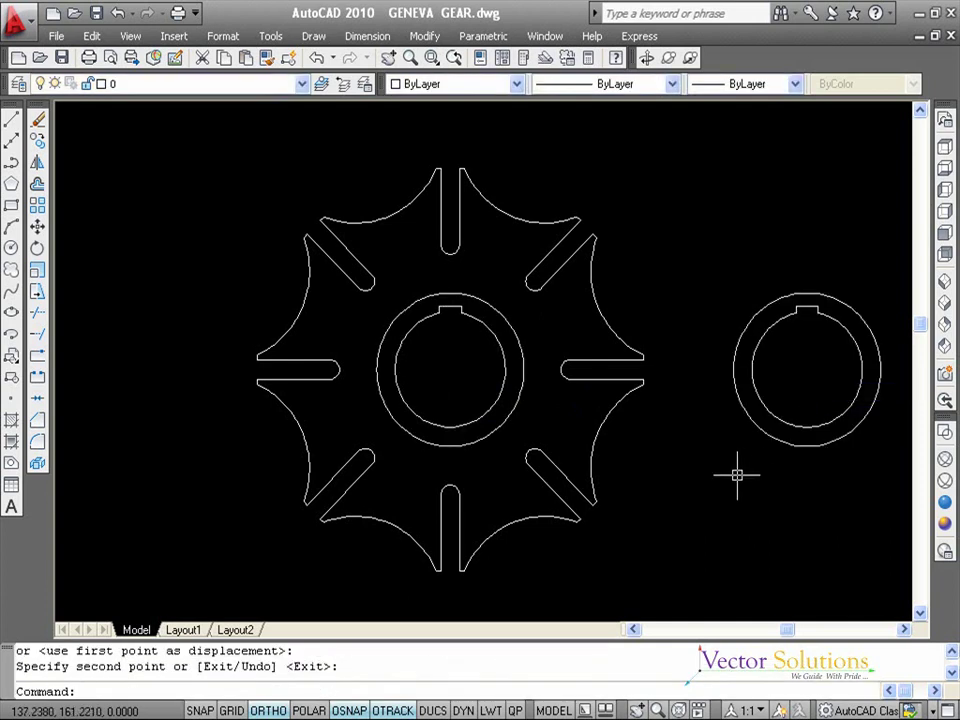
key(Escape)
key(Escape)
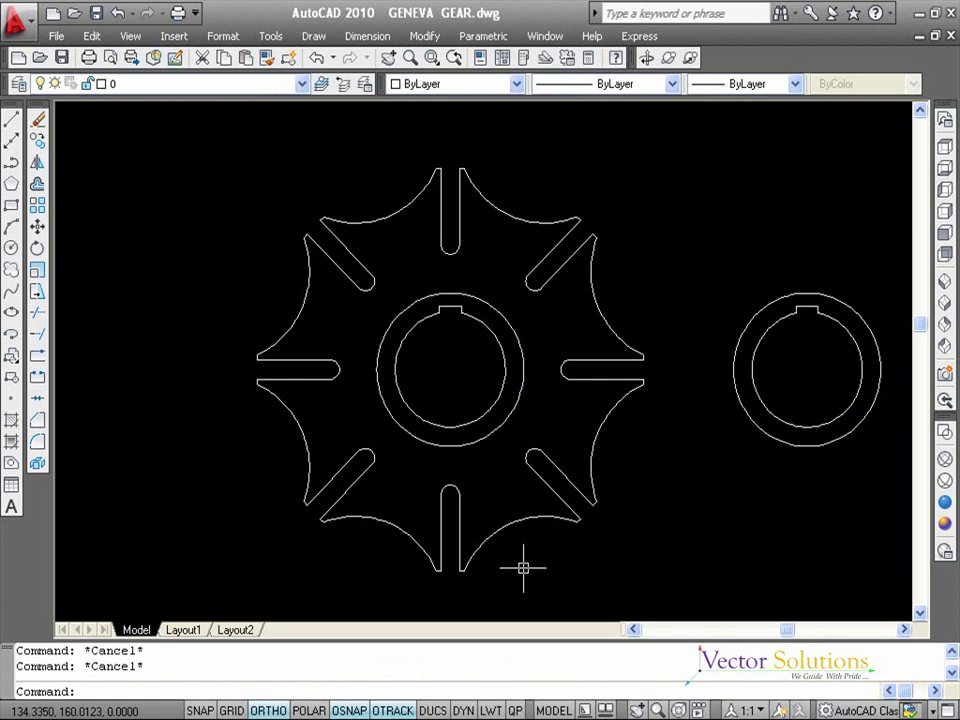
Step: Erase the keyed inner circle and its key lines at the wheel centre
text(E)
key(Return)
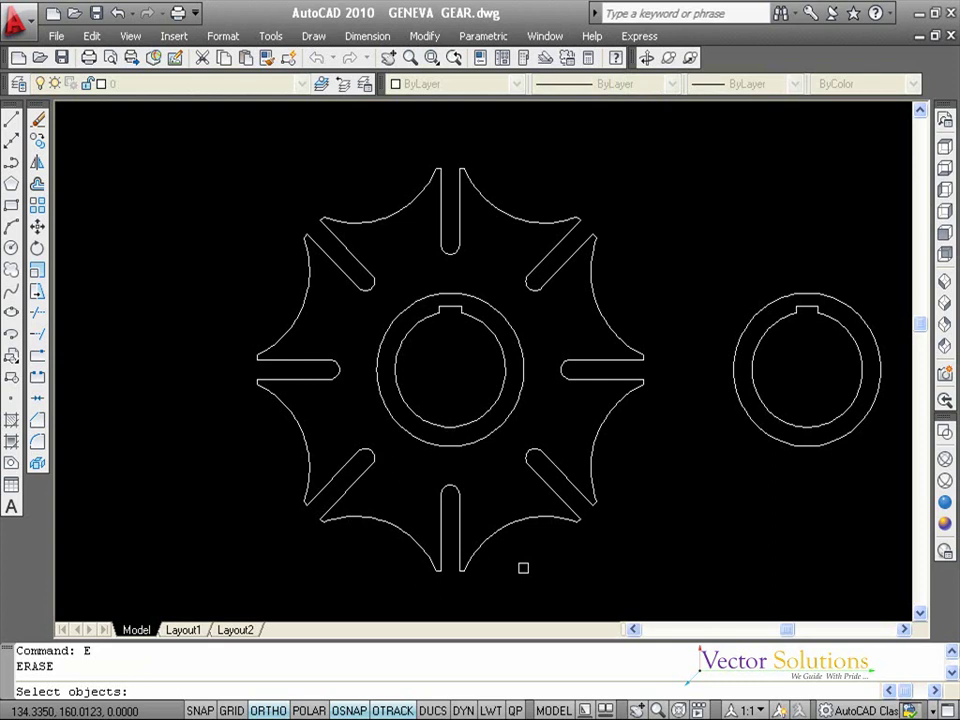
click(494, 400)
click(469, 355)
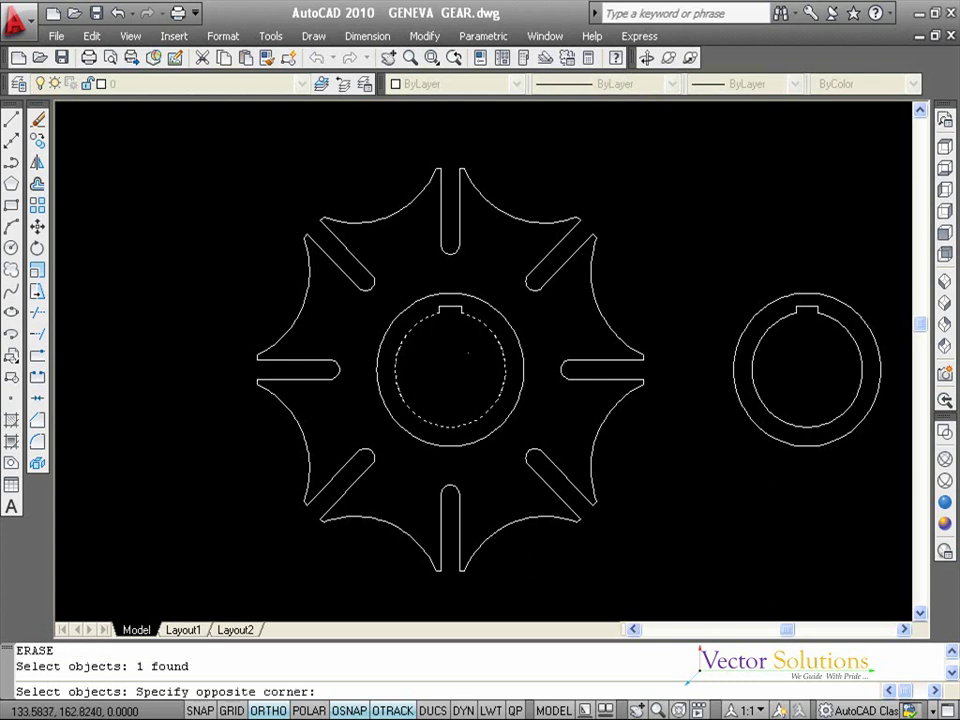
click(420, 306)
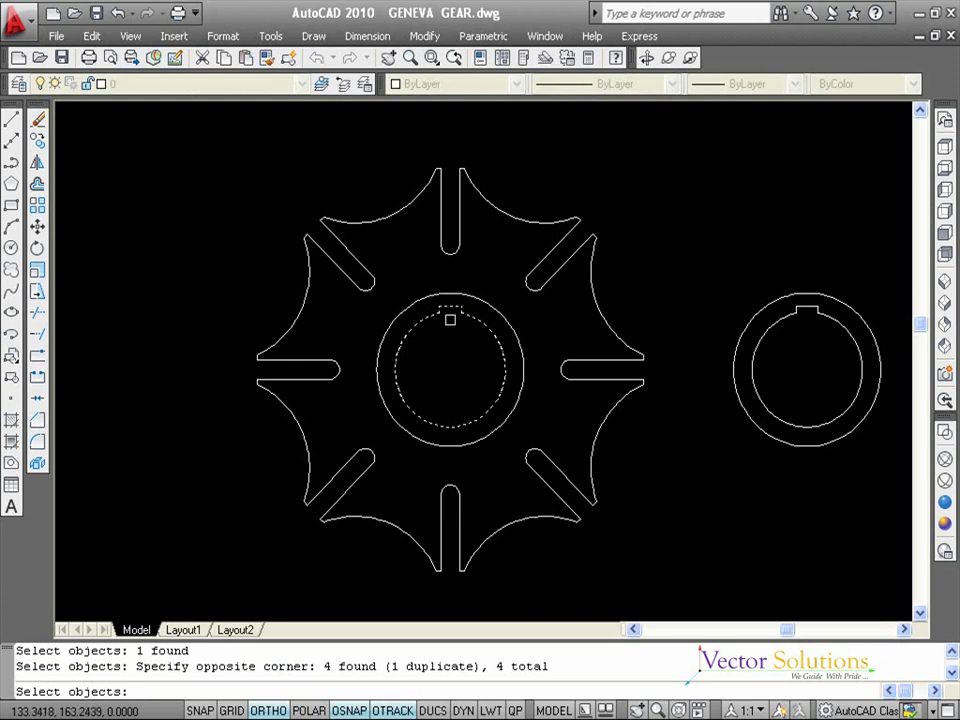
key(Escape)
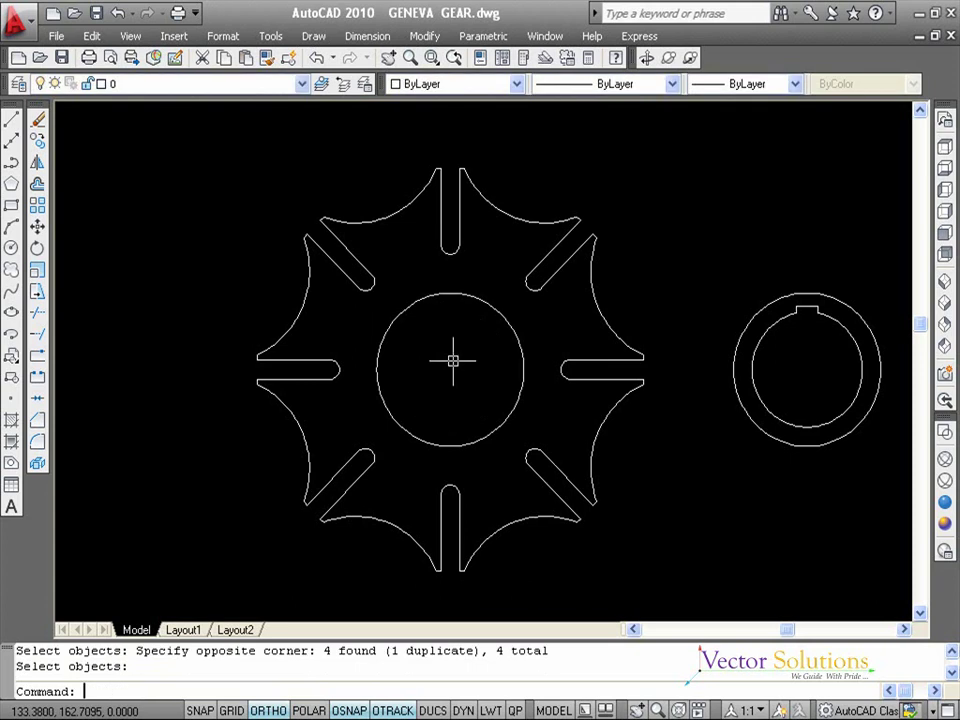
key(Escape)
key(Escape)
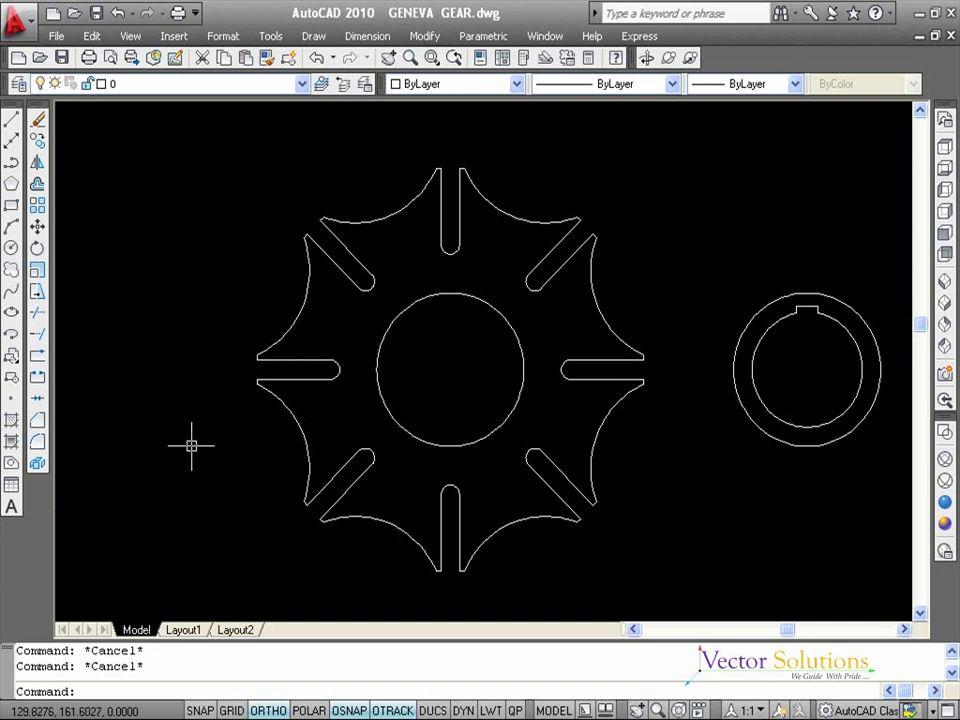
Step: Start REGION and window-select the left, upper-left, top and upper-right slots with their arcs
click(40, 465)
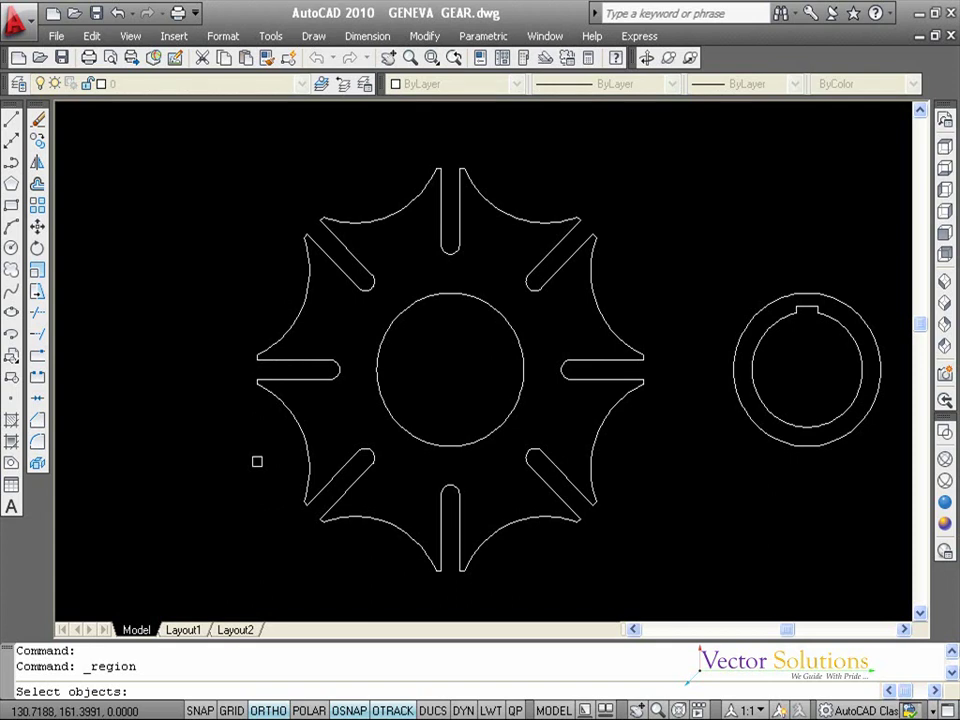
click(354, 423)
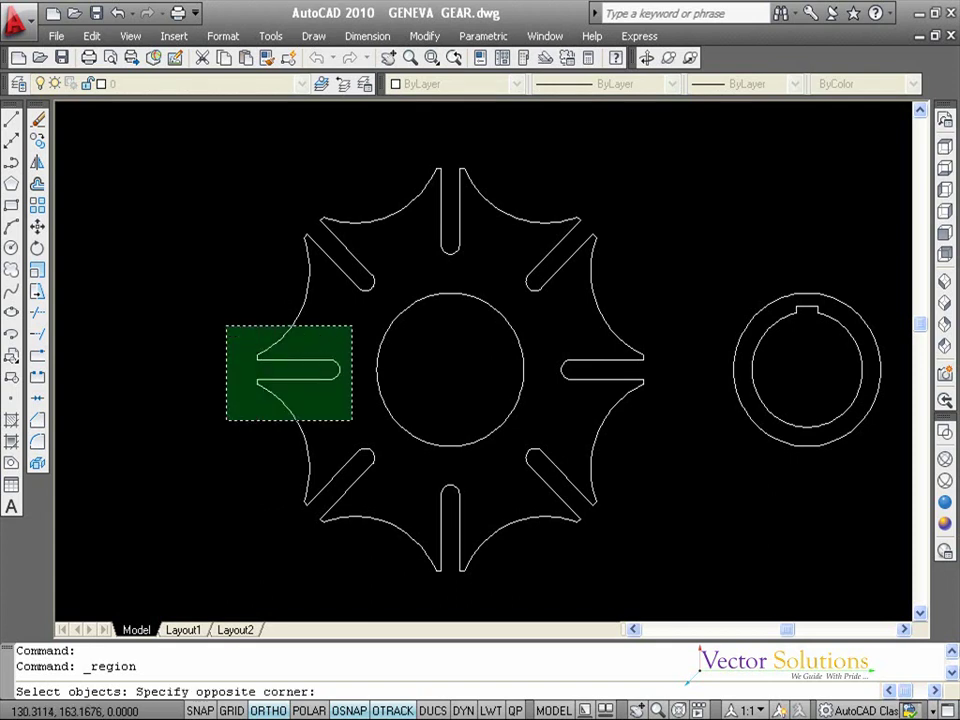
click(226, 323)
click(386, 303)
click(274, 184)
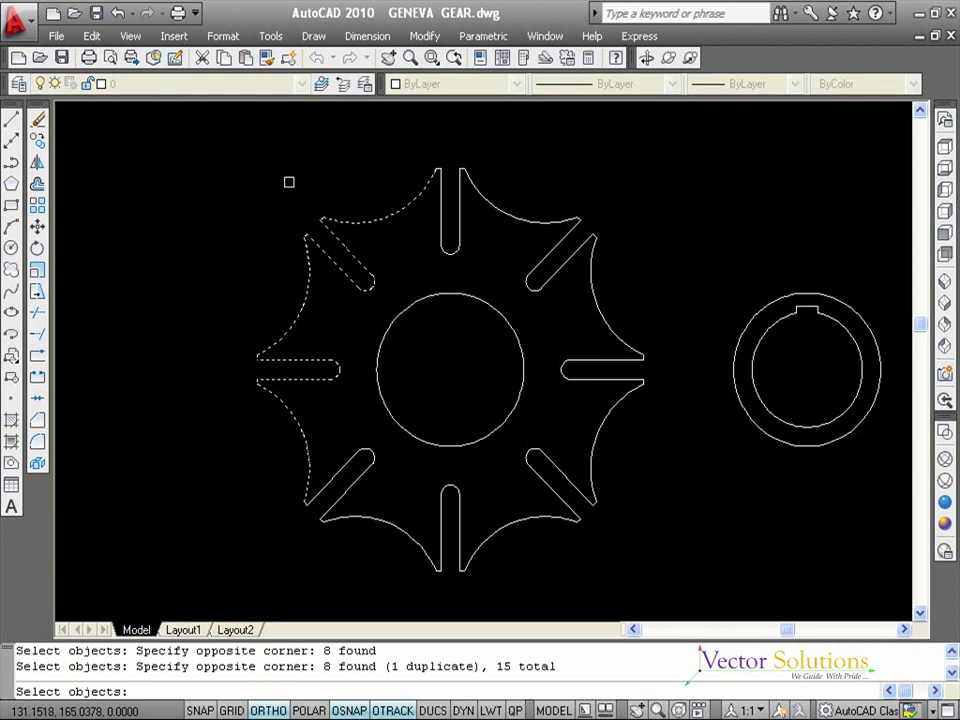
click(480, 270)
click(407, 131)
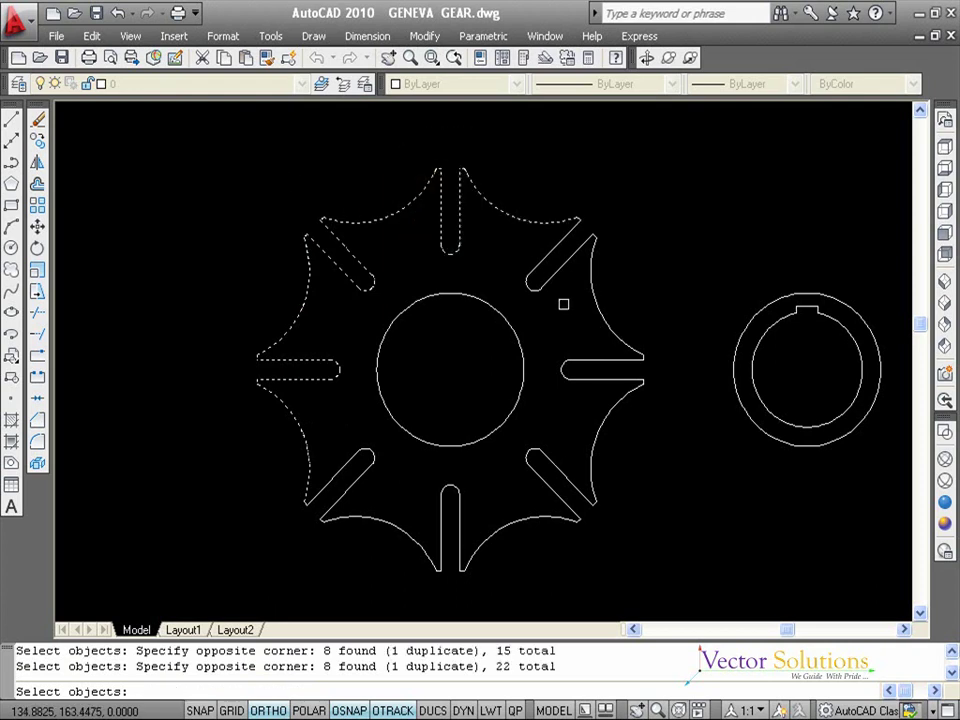
click(566, 303)
click(509, 181)
click(634, 272)
click(562, 191)
Step: Add the right, lower-right, bottom and lower-left slots and create the wheel region
click(677, 412)
click(550, 320)
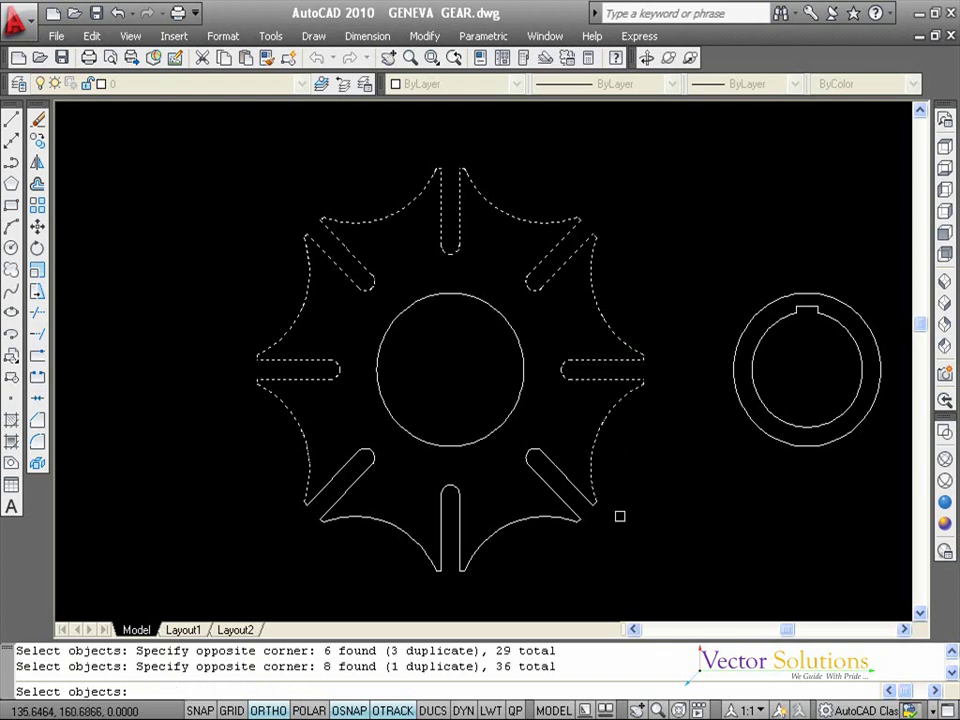
click(615, 551)
click(517, 440)
click(486, 596)
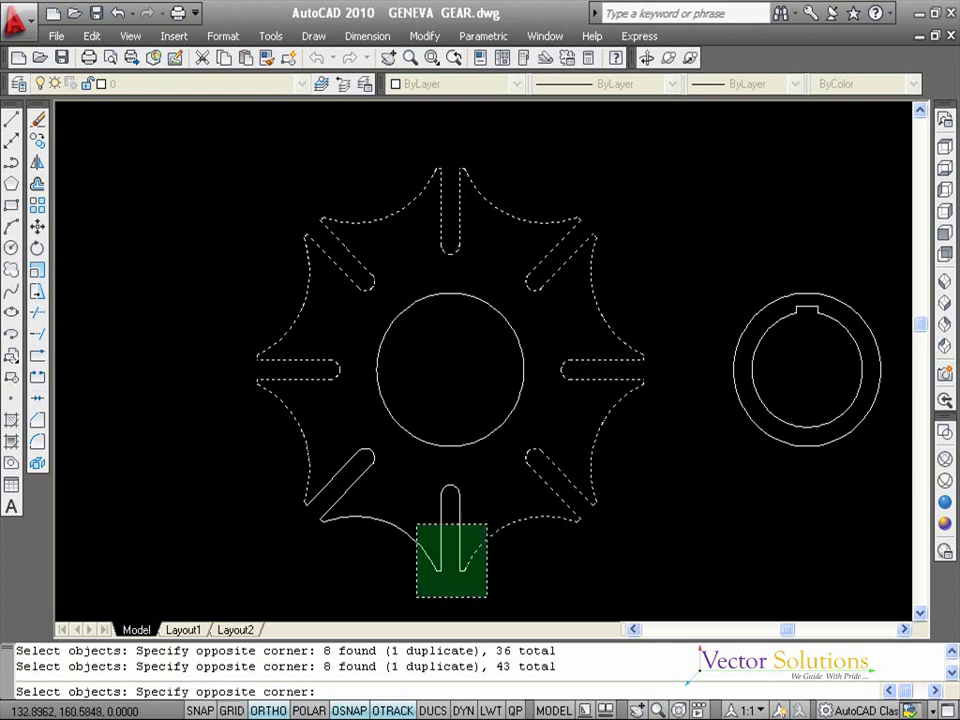
click(398, 468)
click(387, 561)
click(285, 438)
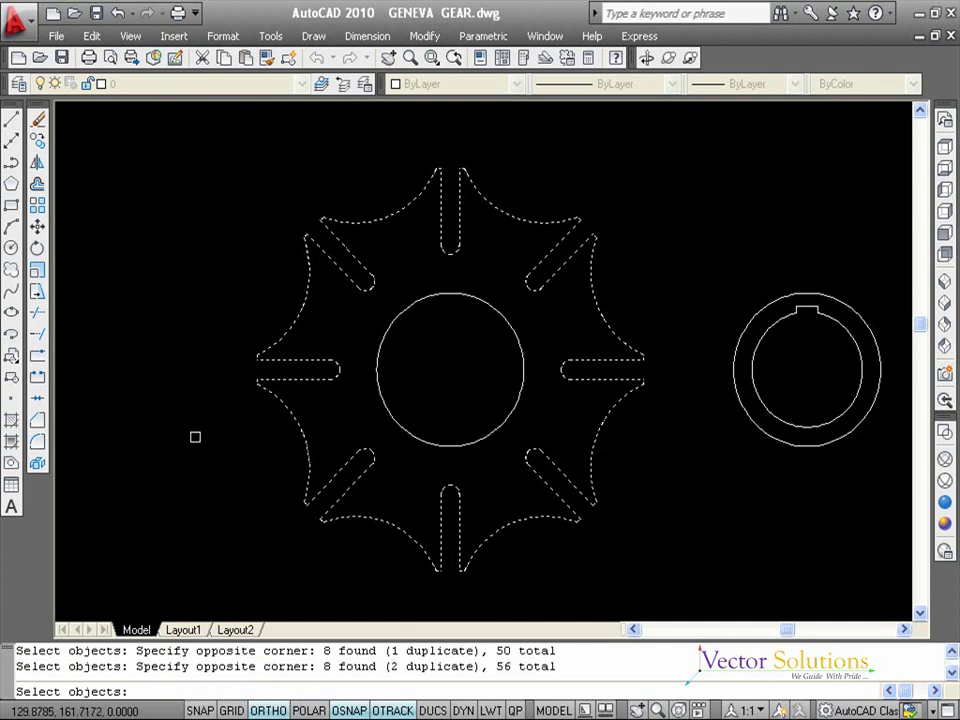
key(Return)
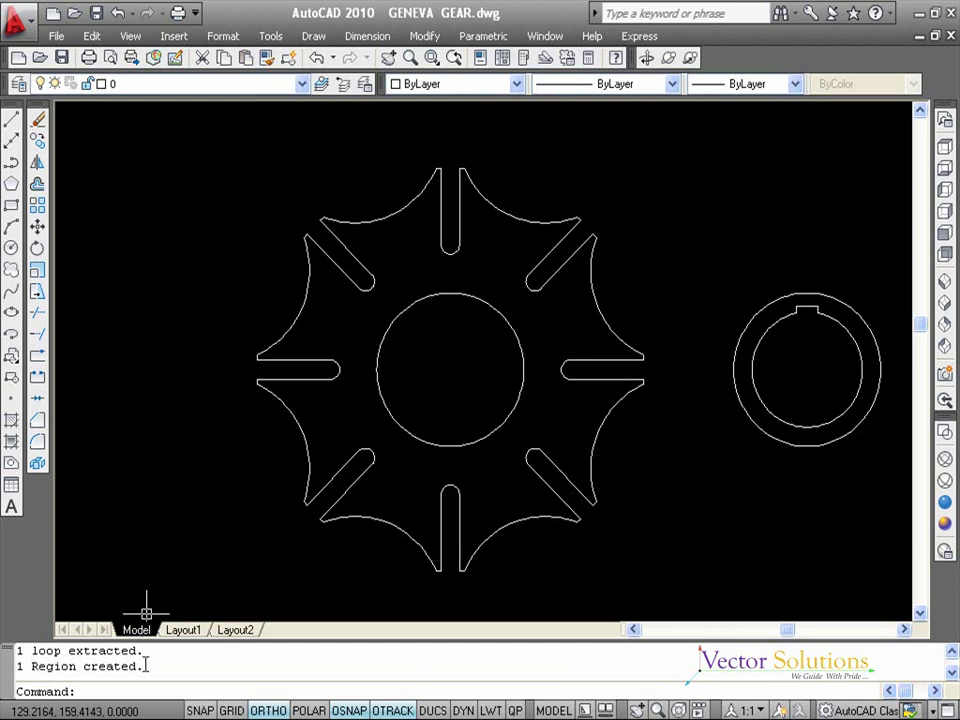
mouse_move(293, 408)
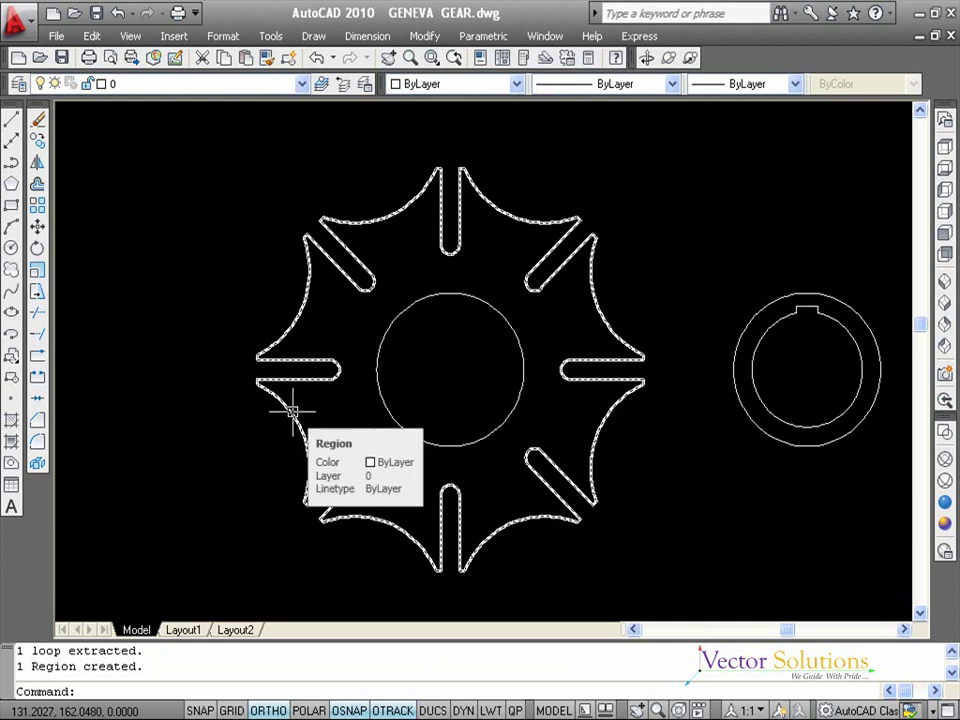
key(Escape)
key(Escape)
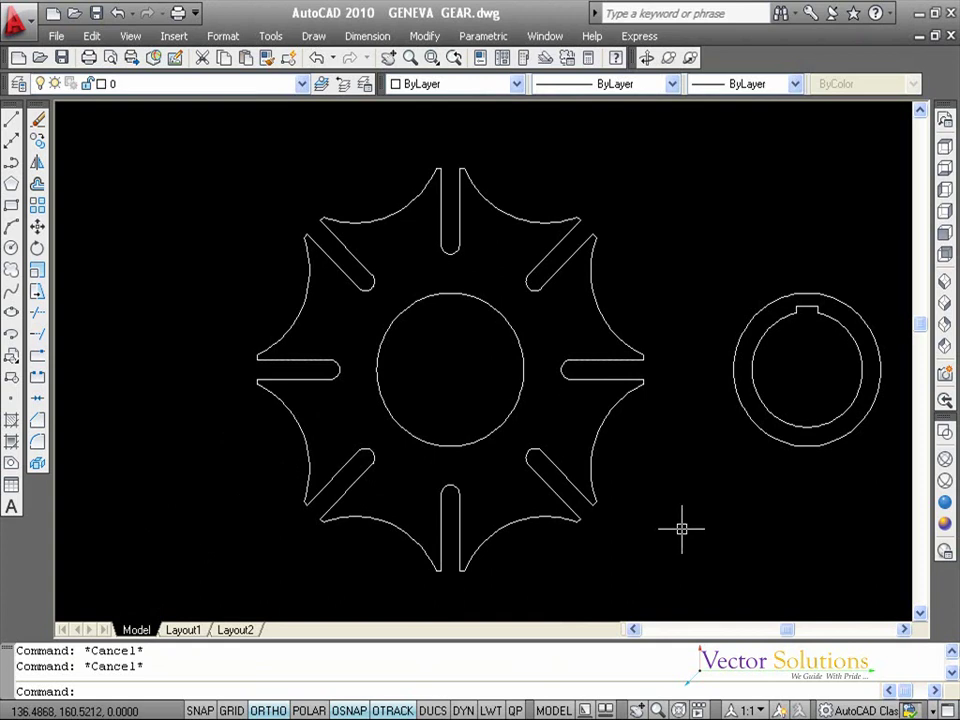
Step: Make the hub ring's inner circle and keyway one region, then switch to SW Isometric view
key(Return)
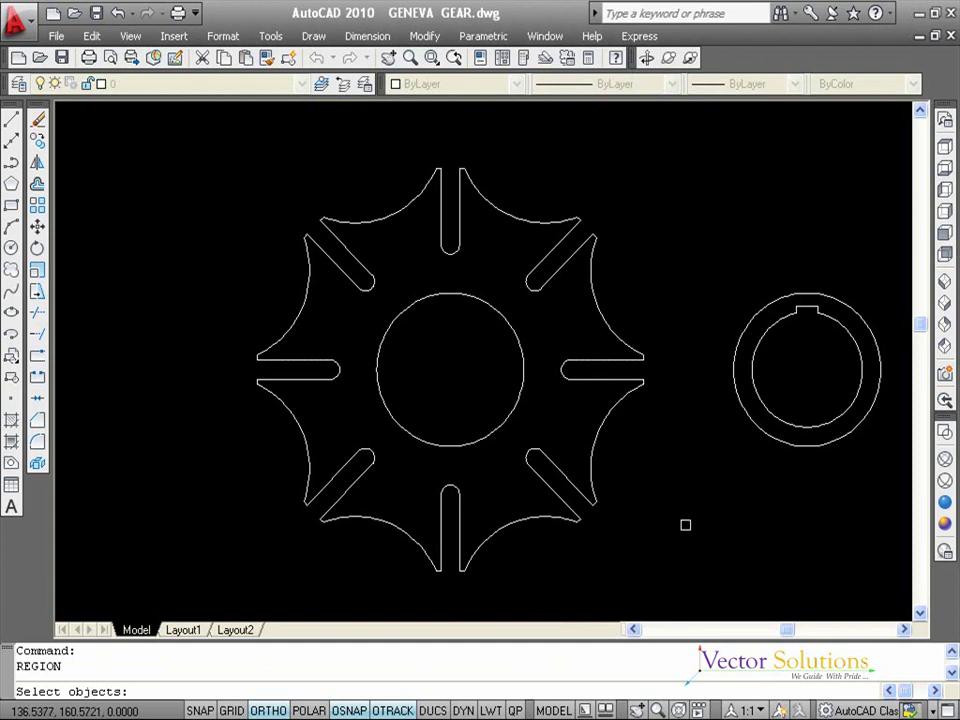
click(758, 388)
click(829, 343)
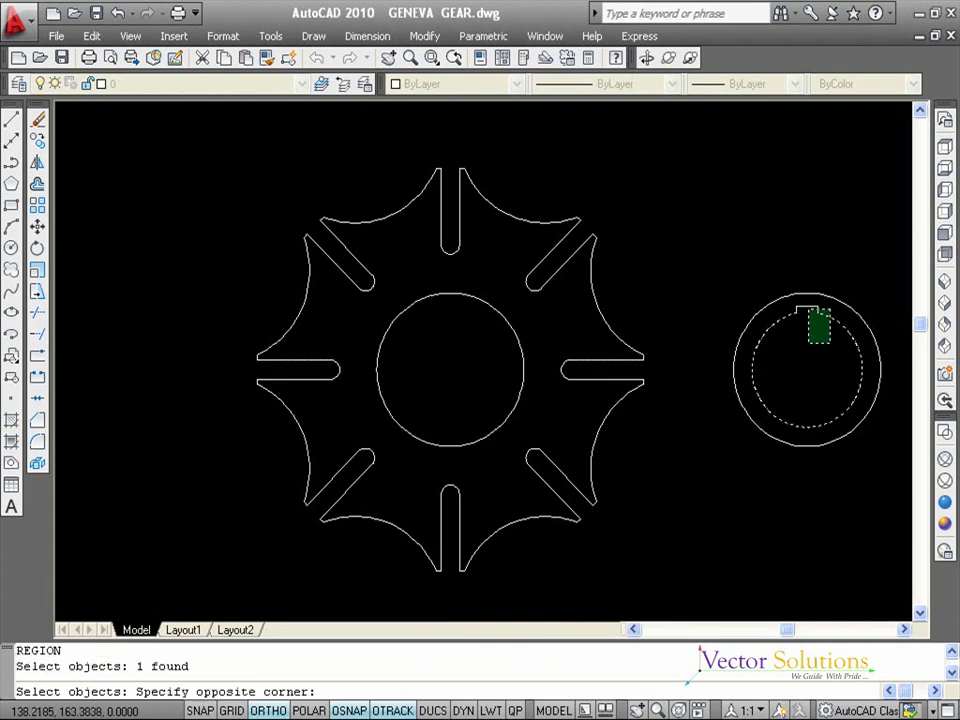
click(791, 302)
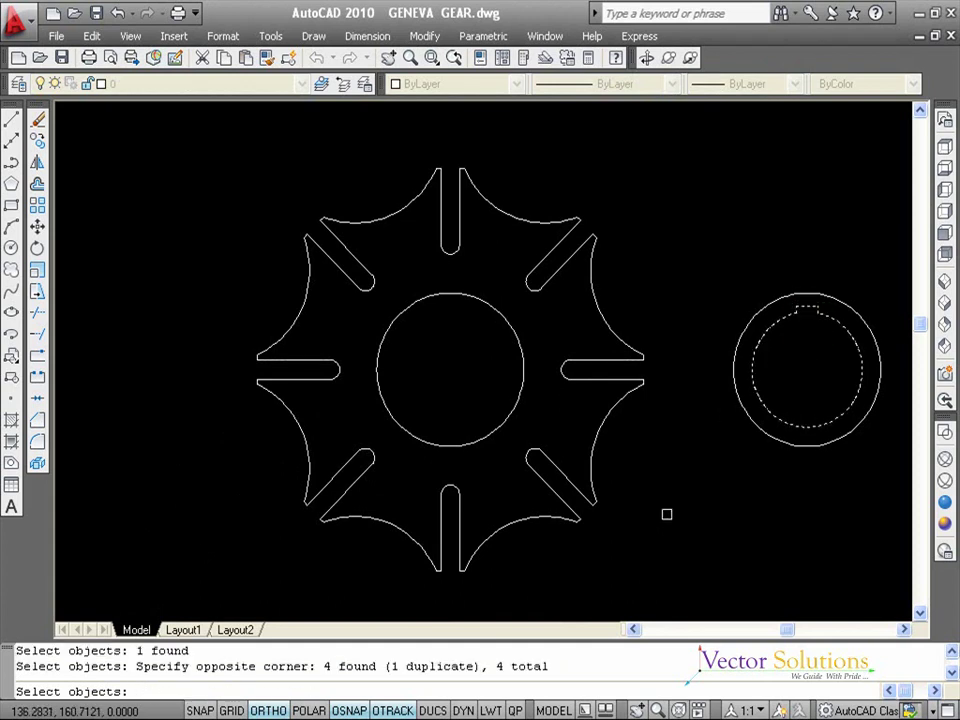
key(Return)
mouse_move(760, 386)
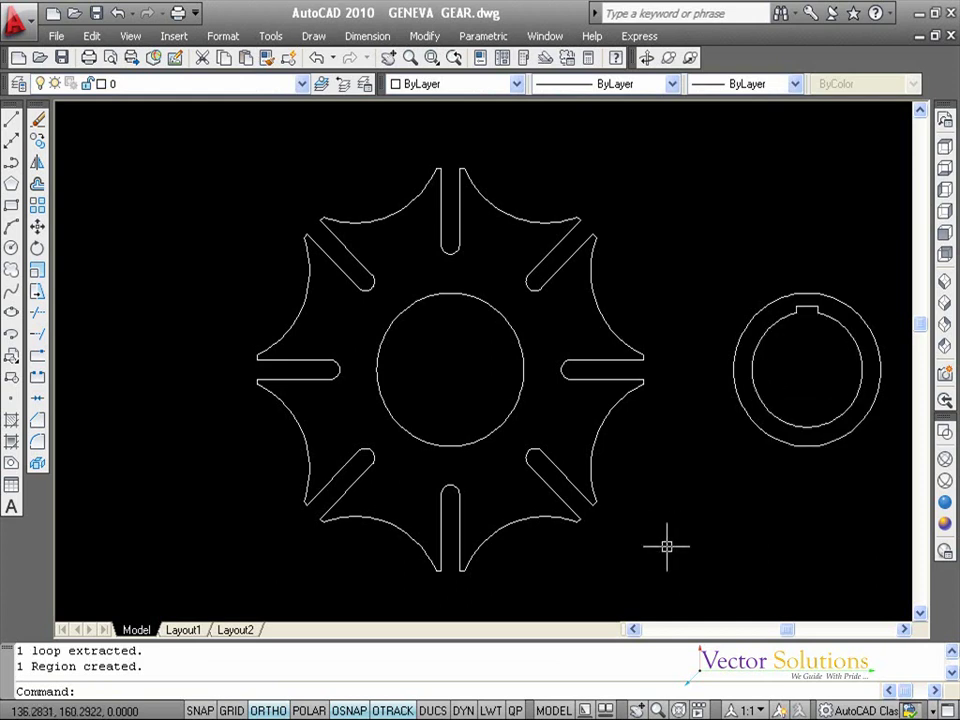
key(Escape)
key(Escape)
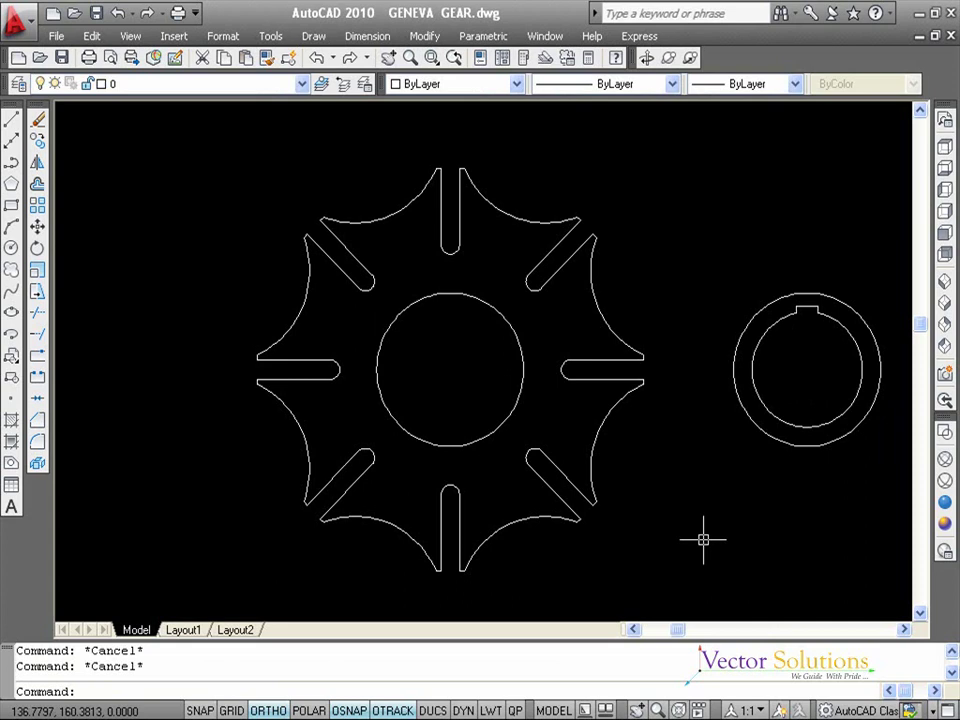
click(942, 288)
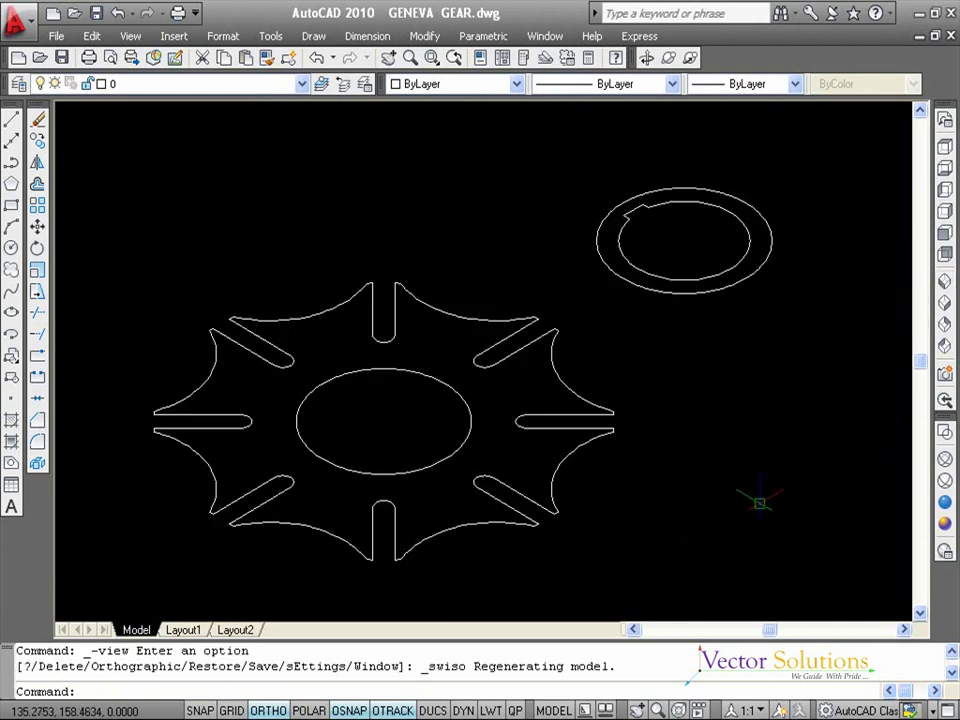
Step: Launch the Extrude command from Draw > Modeling
key(Escape)
key(Escape)
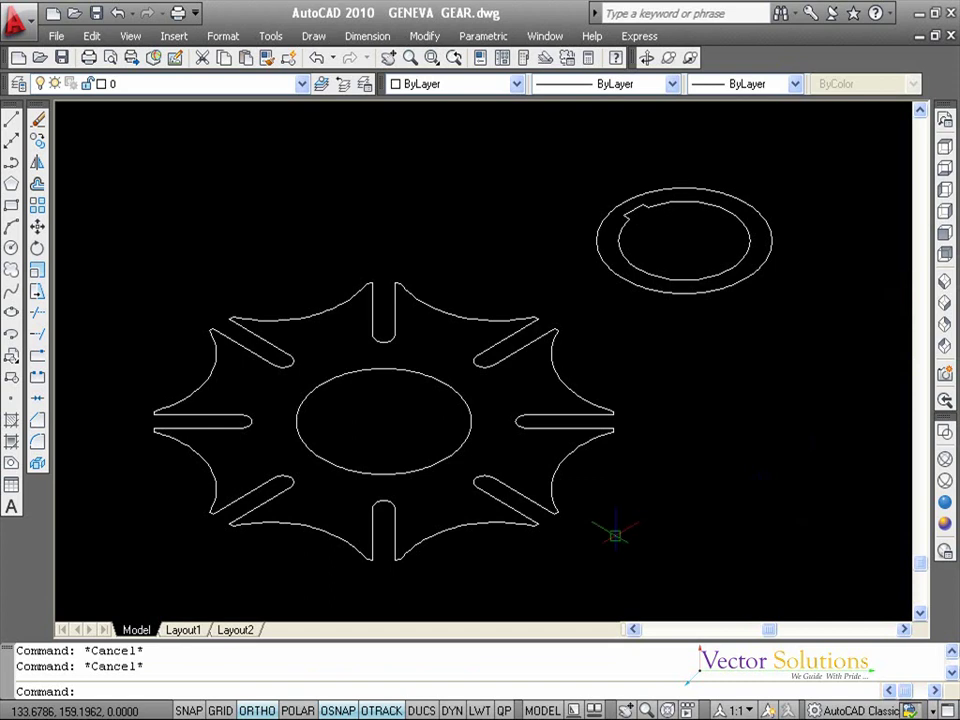
click(313, 37)
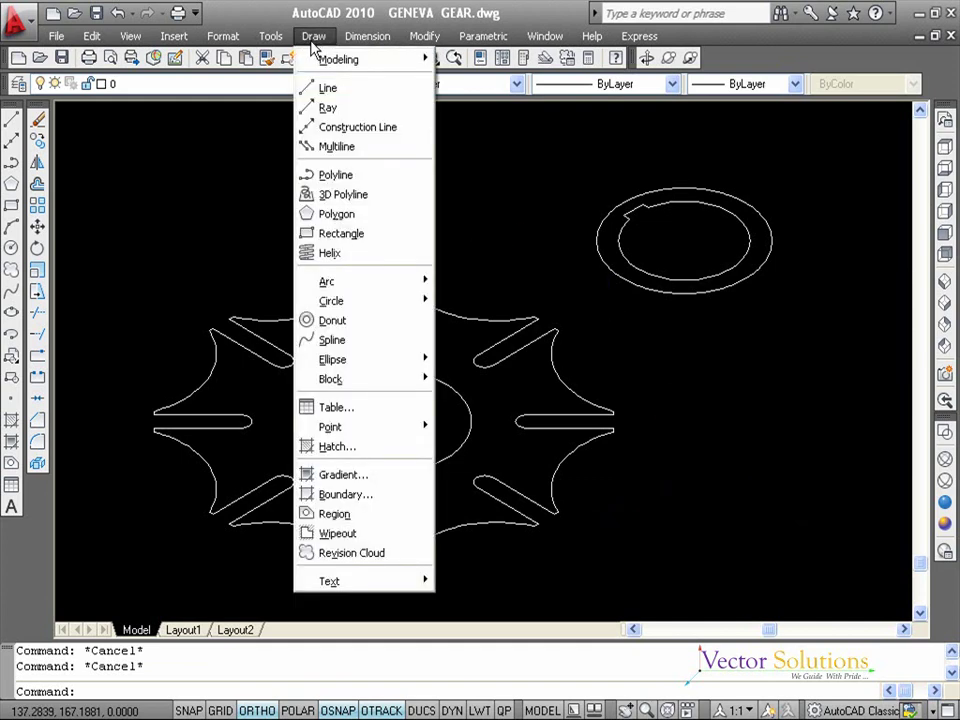
mouse_move(305, 60)
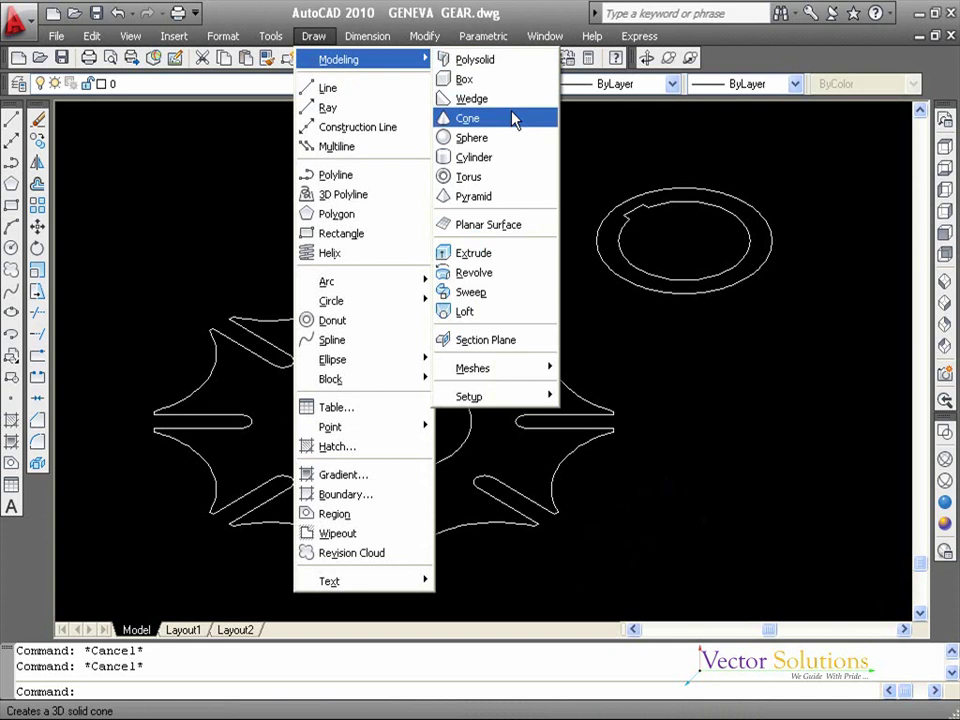
click(517, 262)
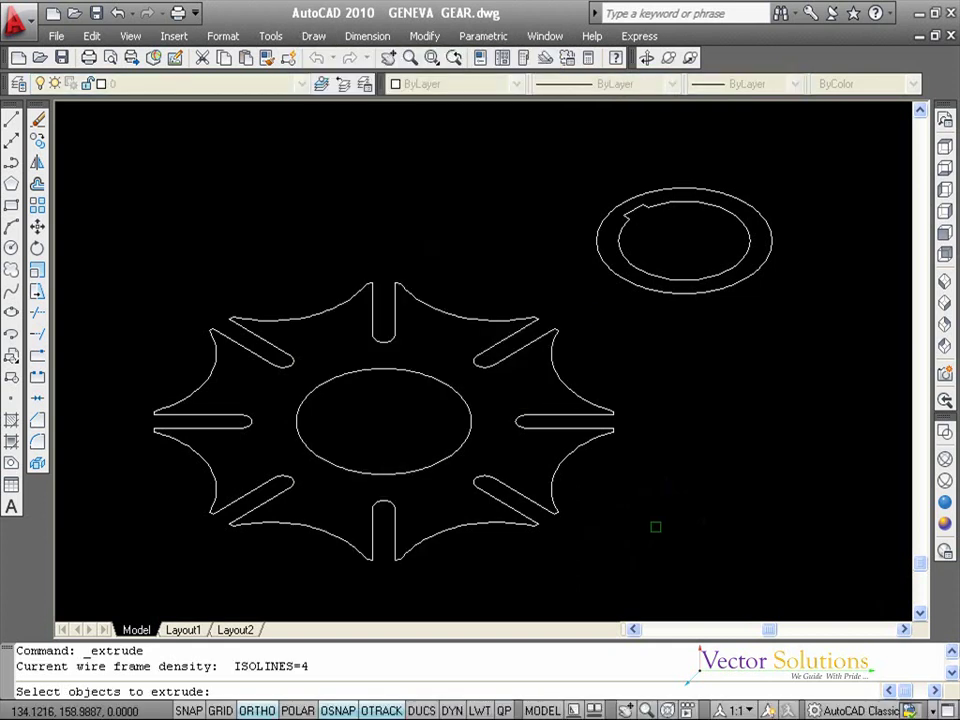
Step: Extrude the wheel region and its centre hole to a height of 0.75
click(519, 561)
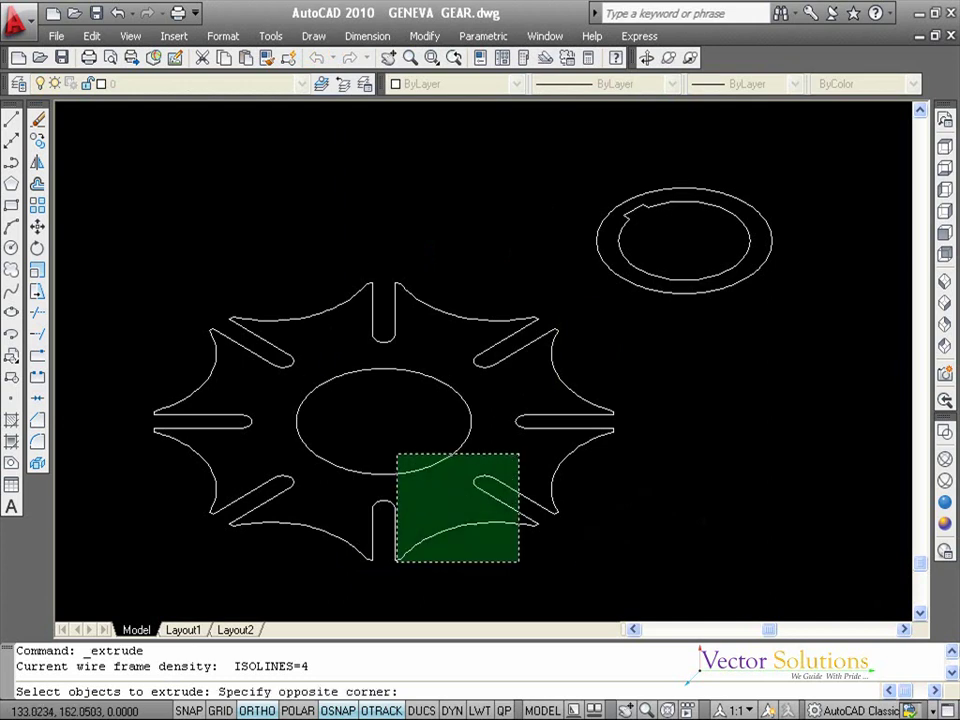
click(397, 454)
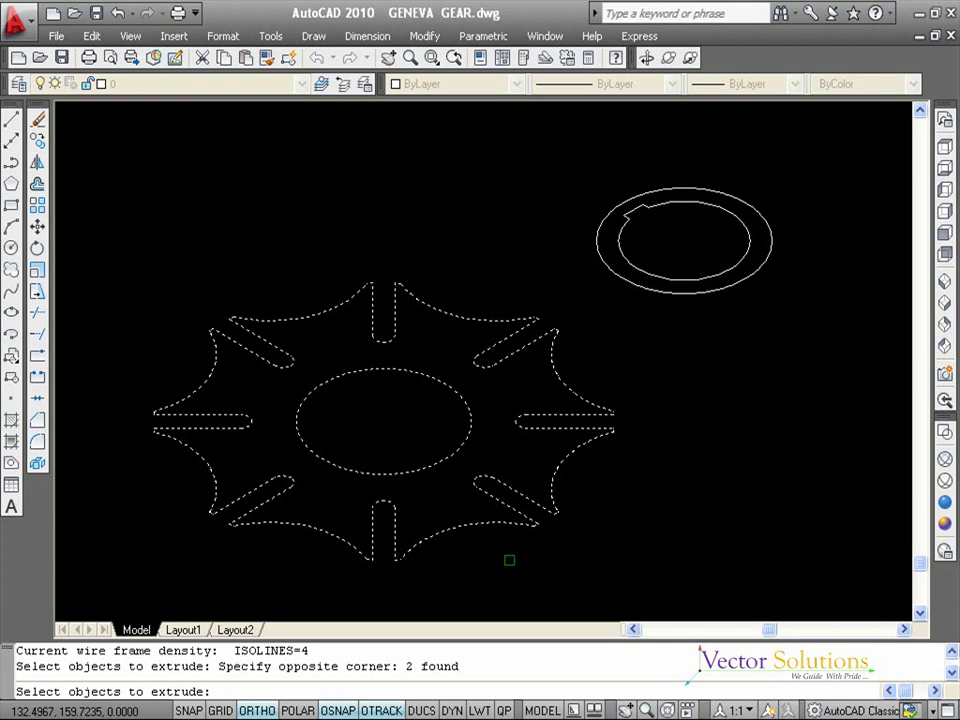
key(Return)
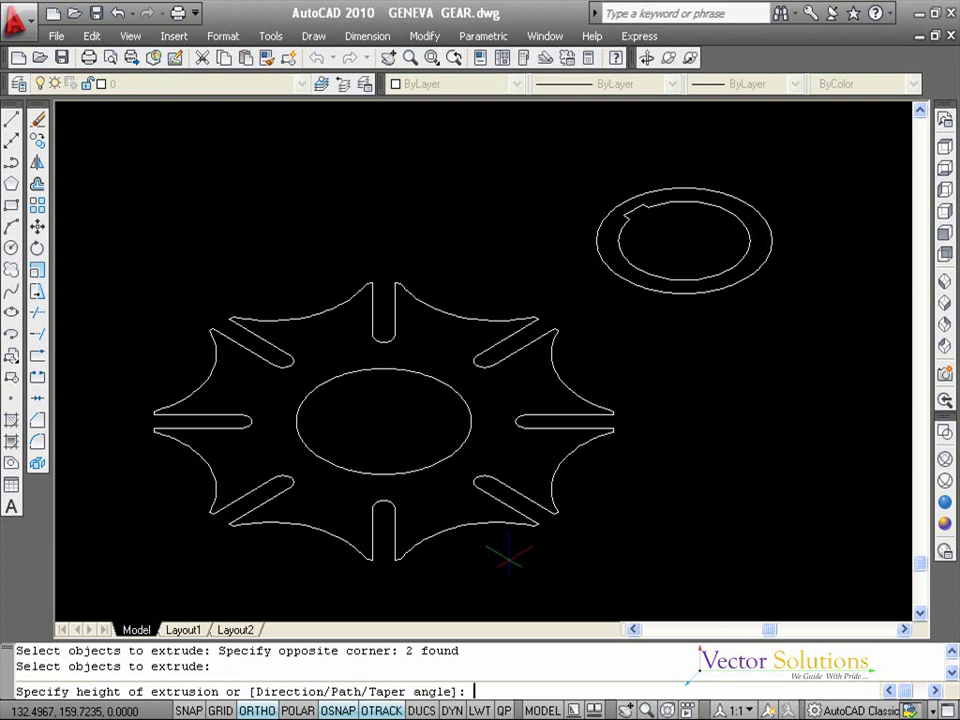
key(alt)
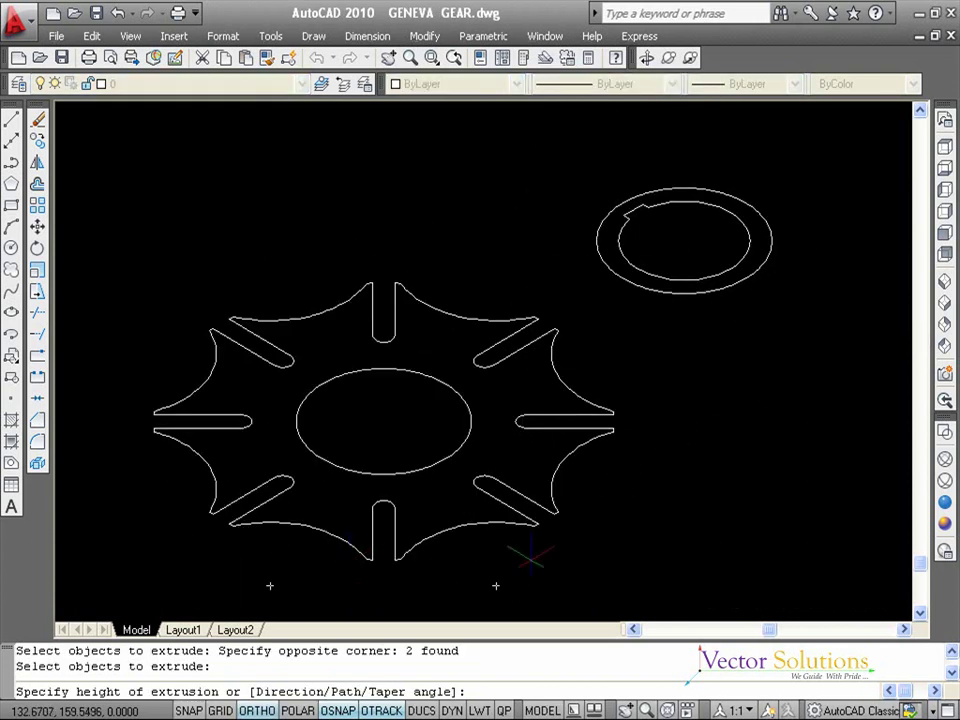
text(0.75)
key(Return)
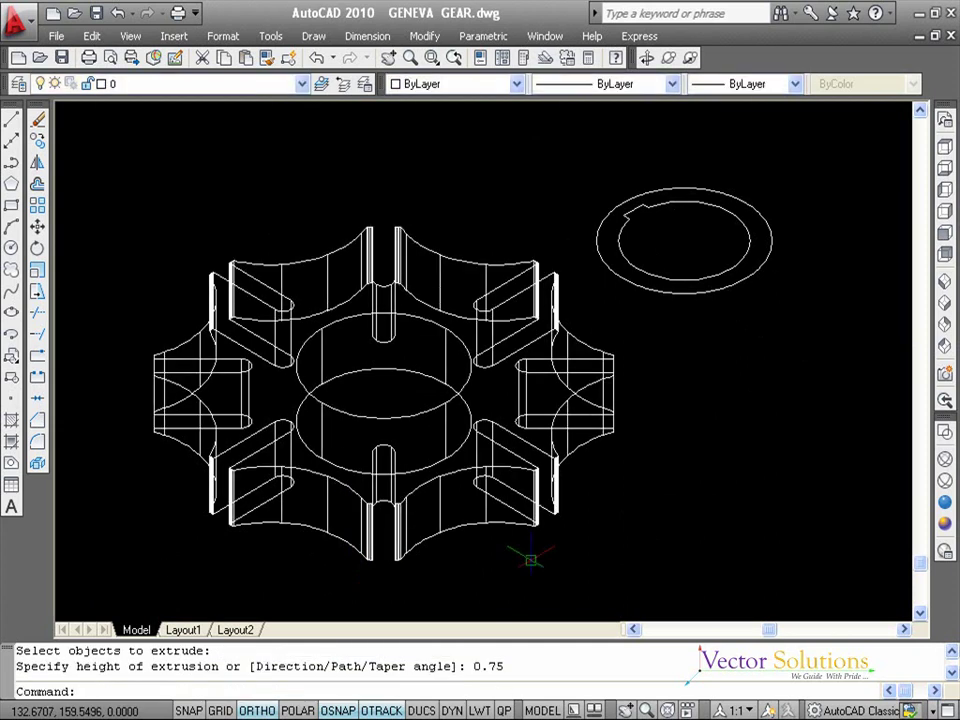
key(Escape)
key(Escape)
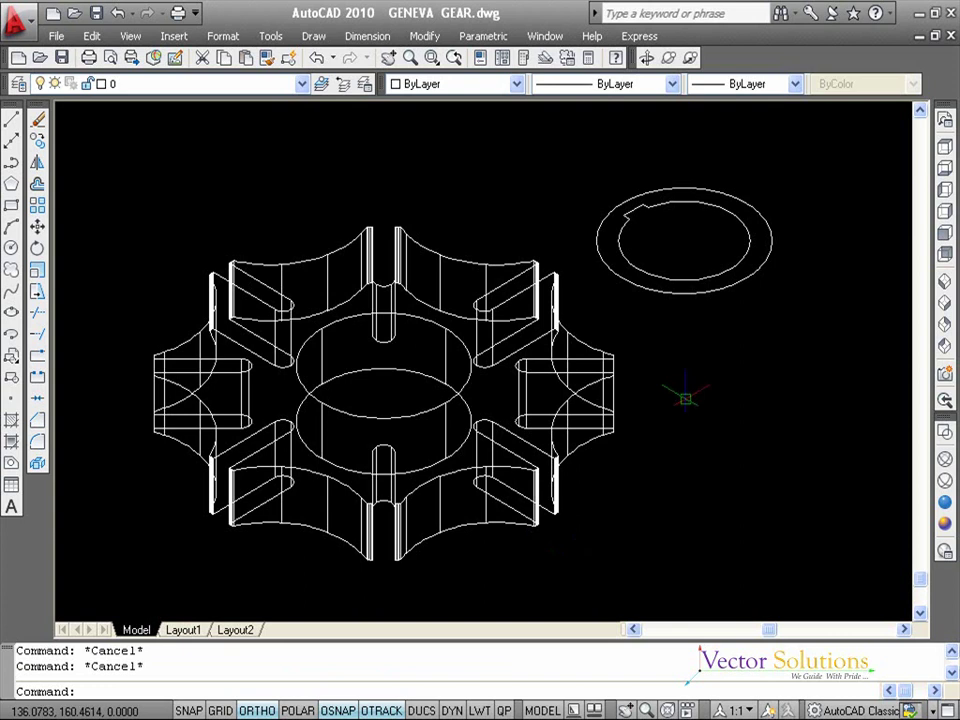
Step: Extrude both hub ring profiles 1.25 high into a 3D solid
key(Return)
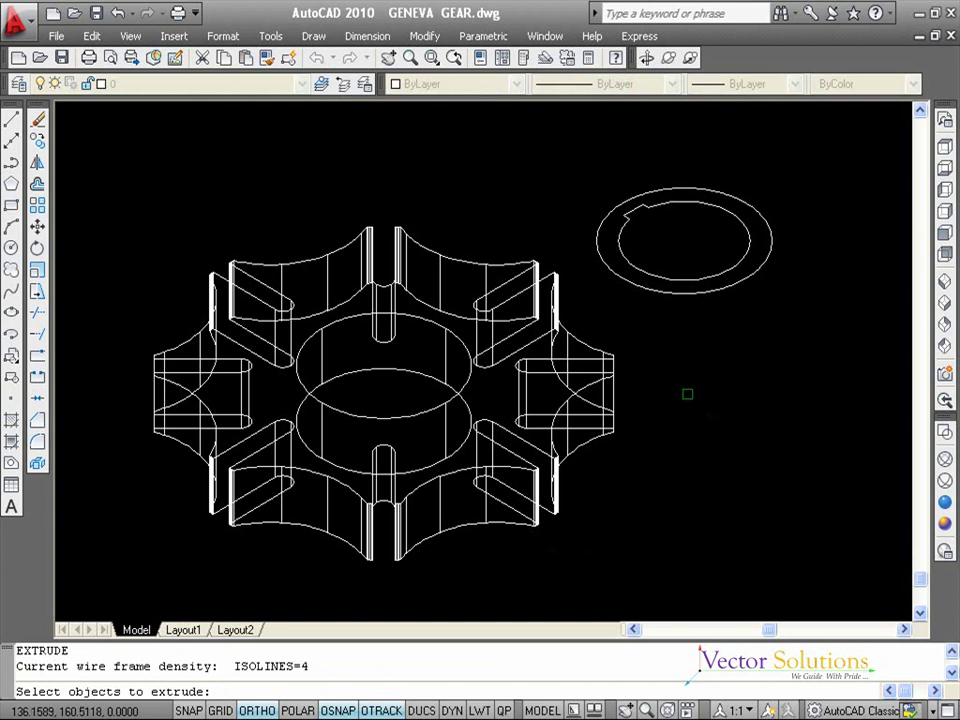
click(746, 328)
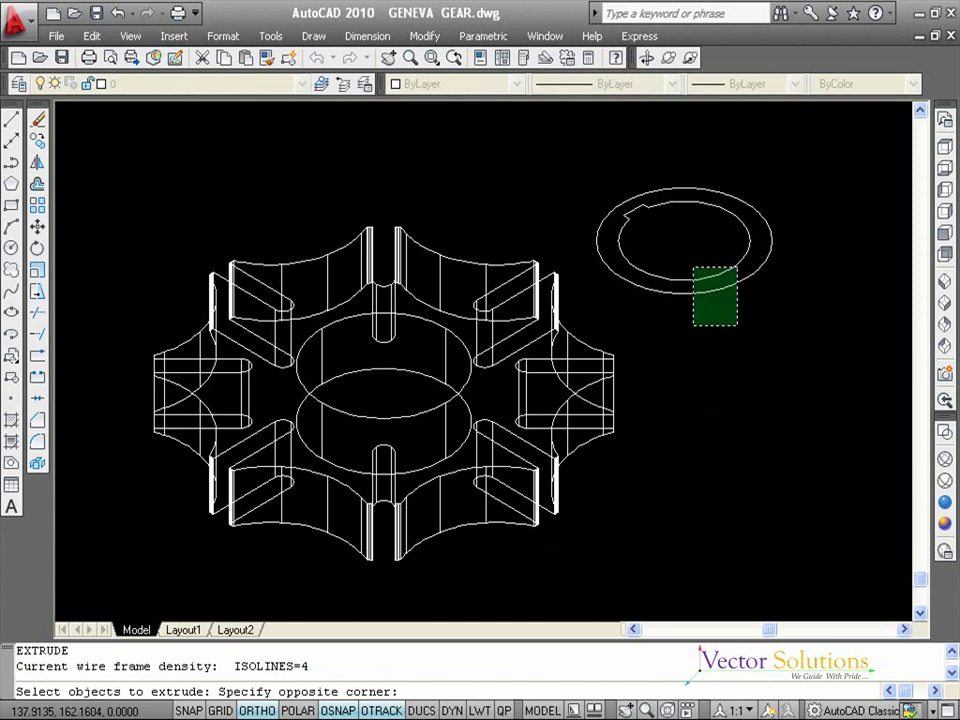
click(688, 262)
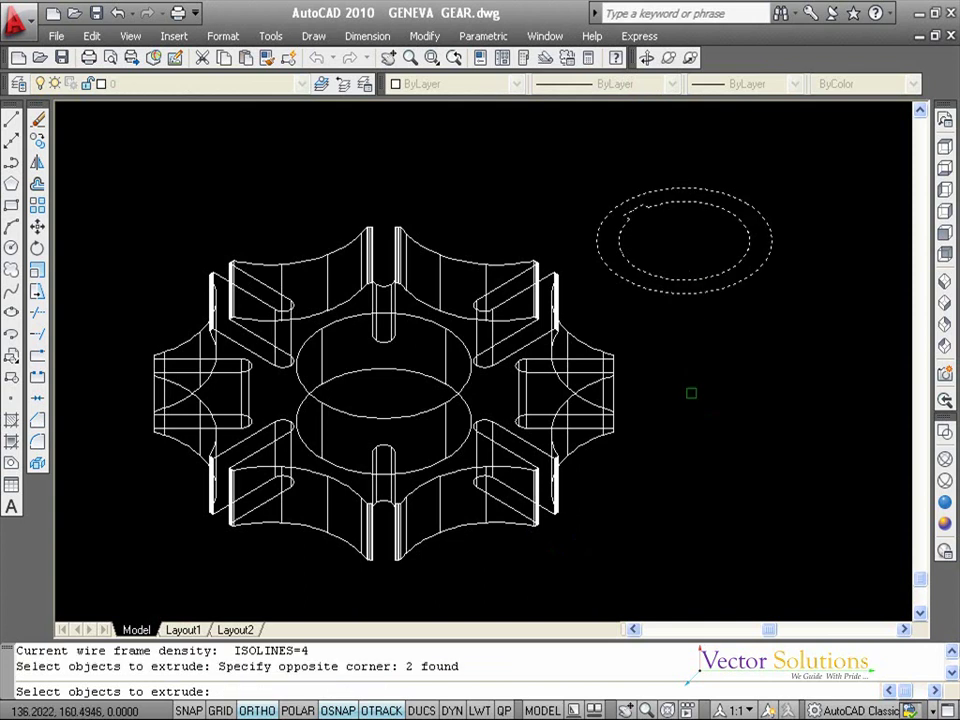
key(Return)
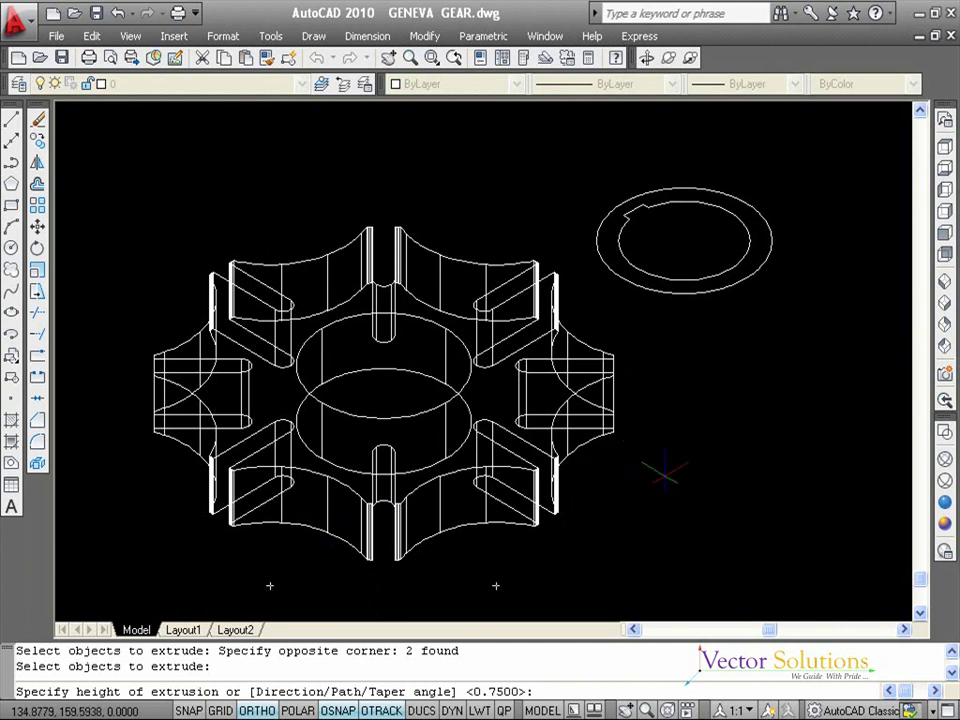
text(1.25)
key(Return)
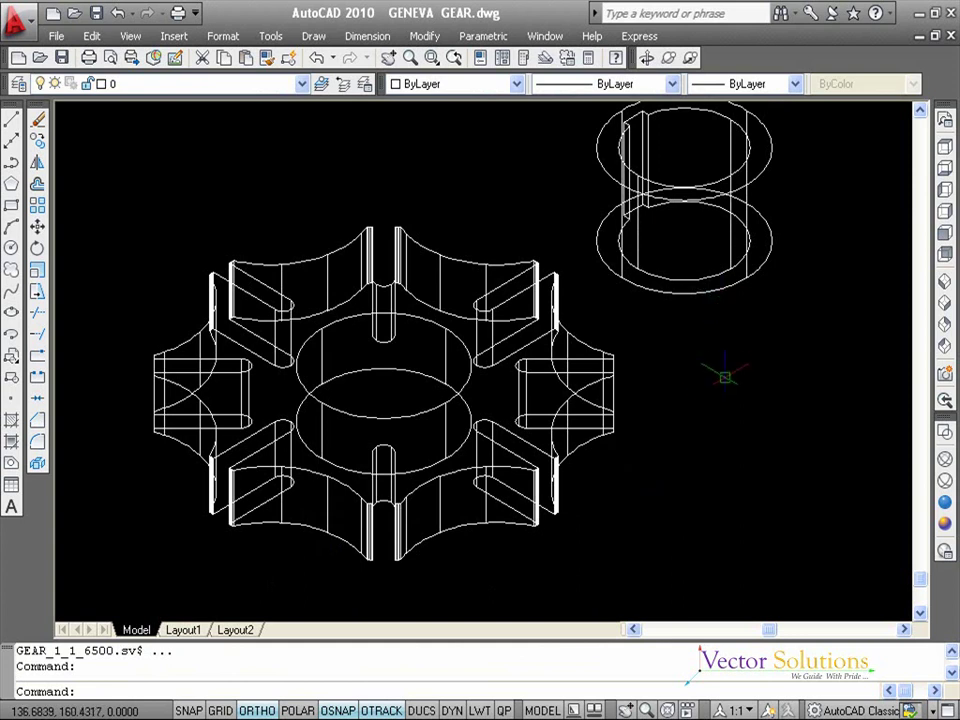
key(Escape)
key(Escape)
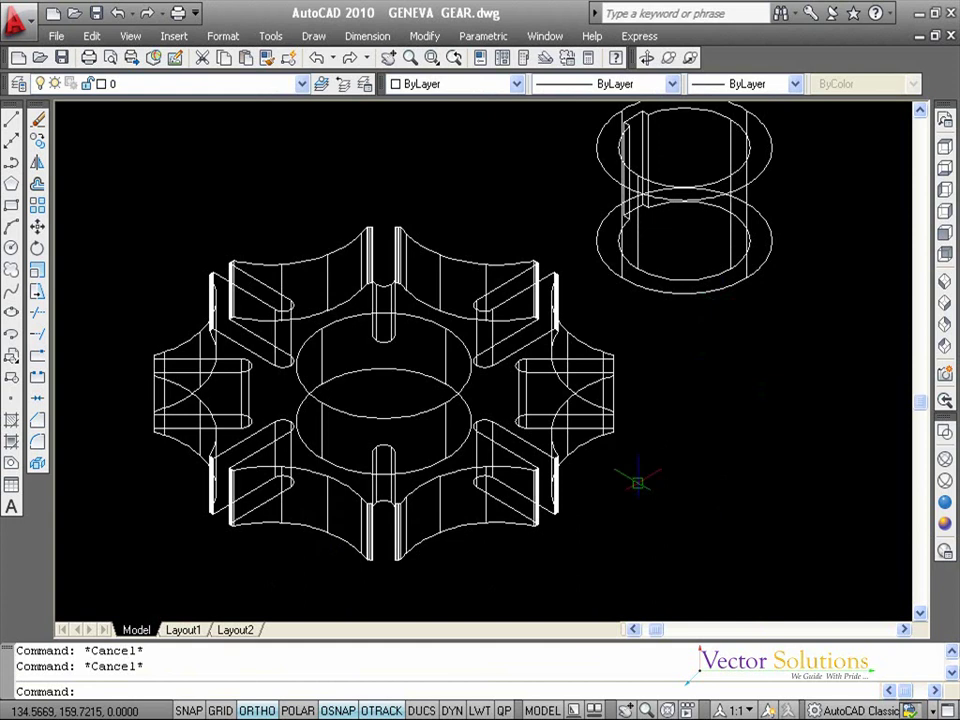
Step: Draw a 0.75-long vertical line beside the gear
text(L)
key(Return)
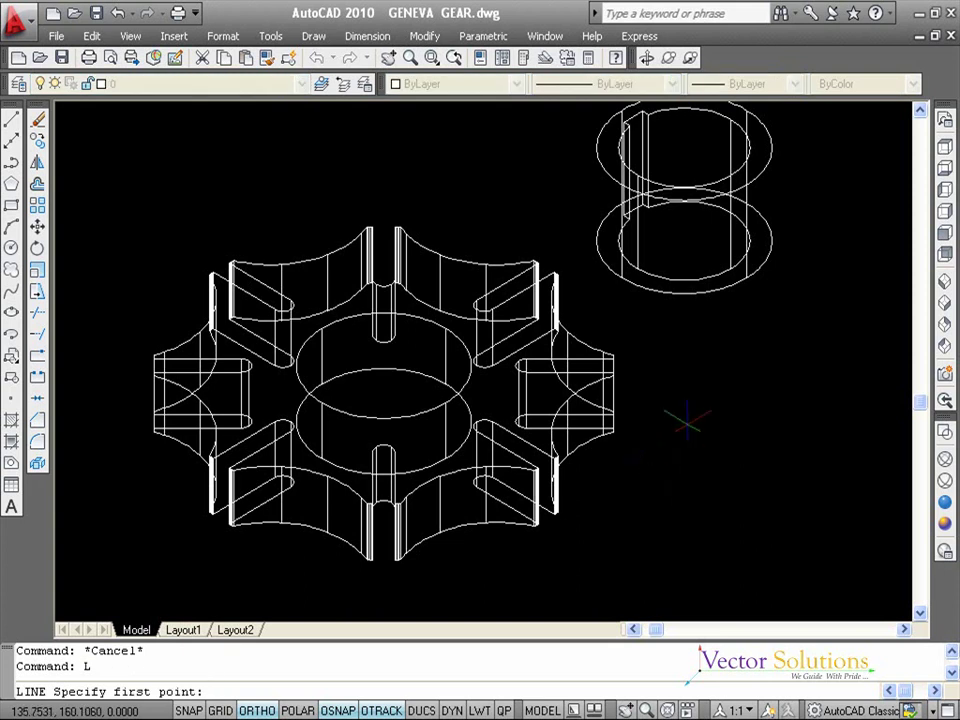
click(695, 497)
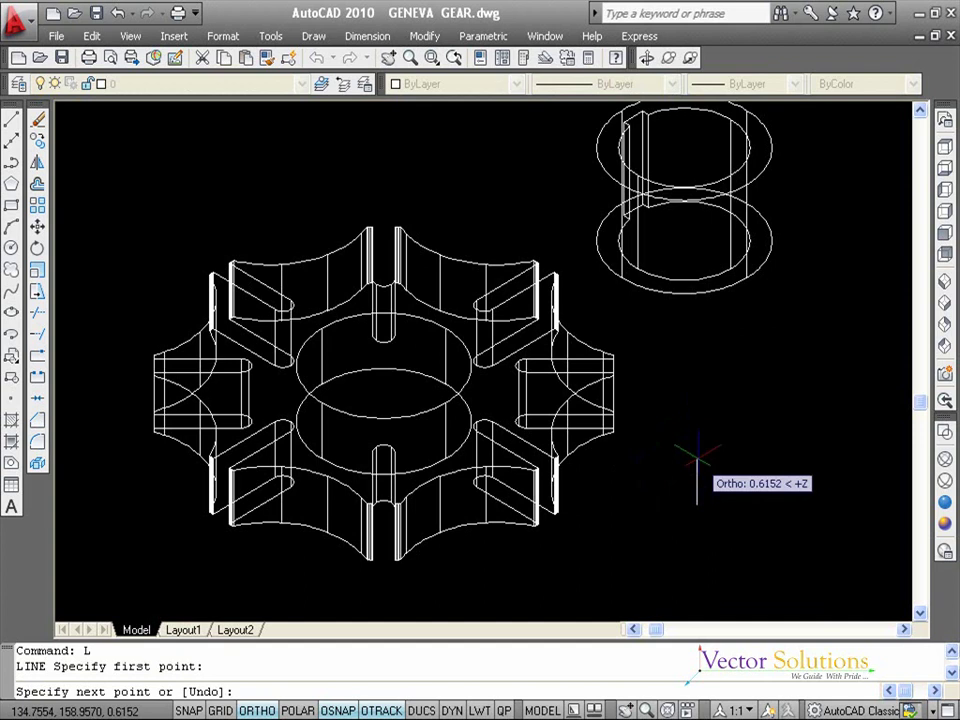
text(0.75)
key(Return)
key(Return)
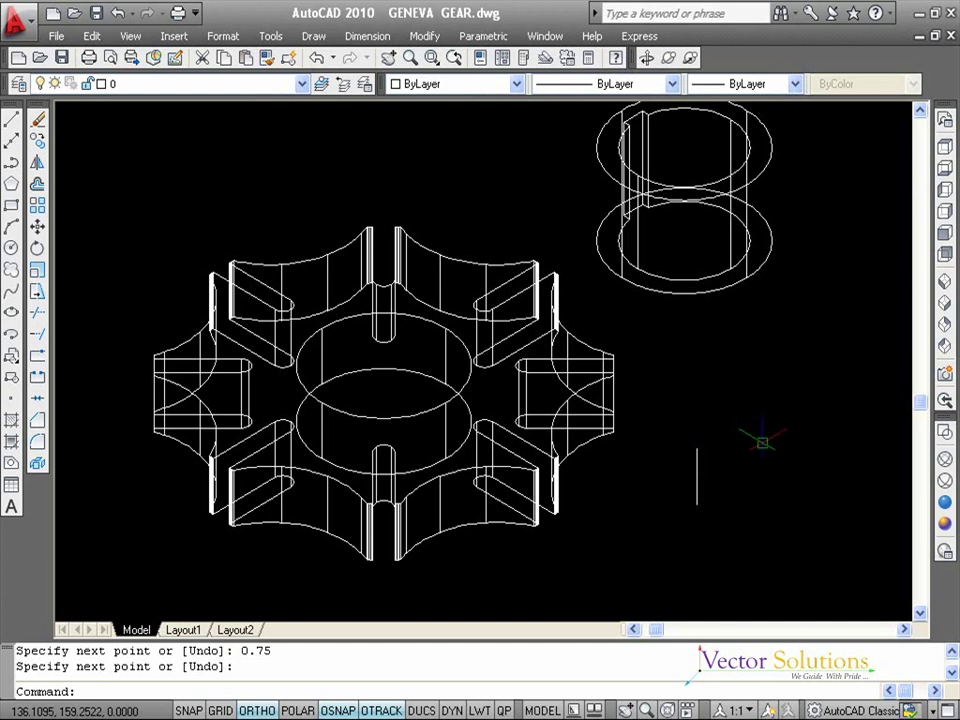
Step: Draw a second vertical line 1.25 long next to the first
key(Return)
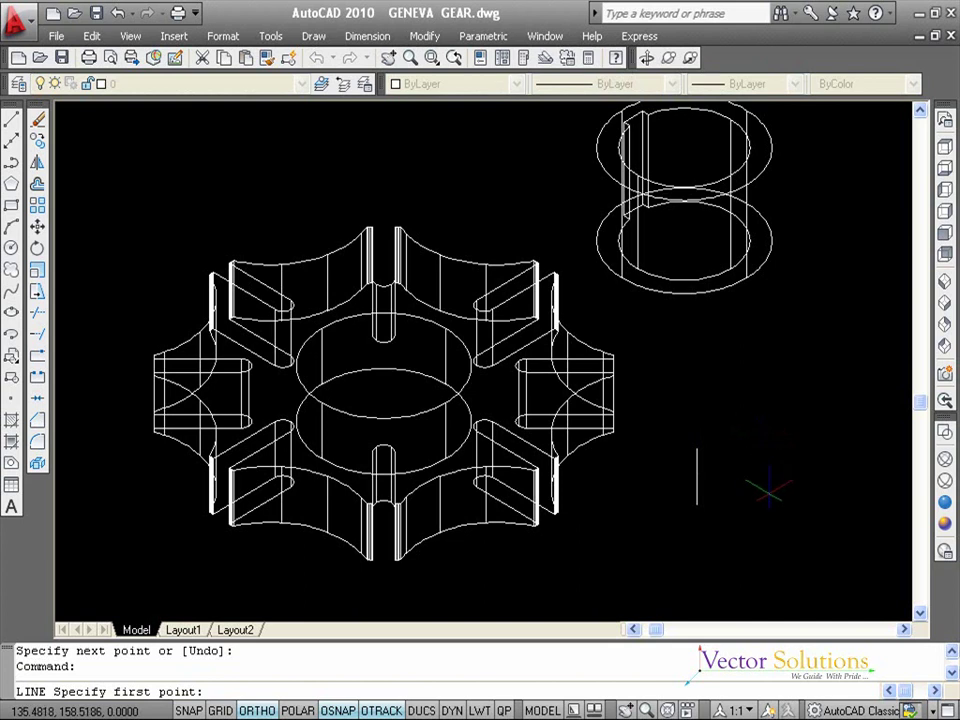
click(769, 490)
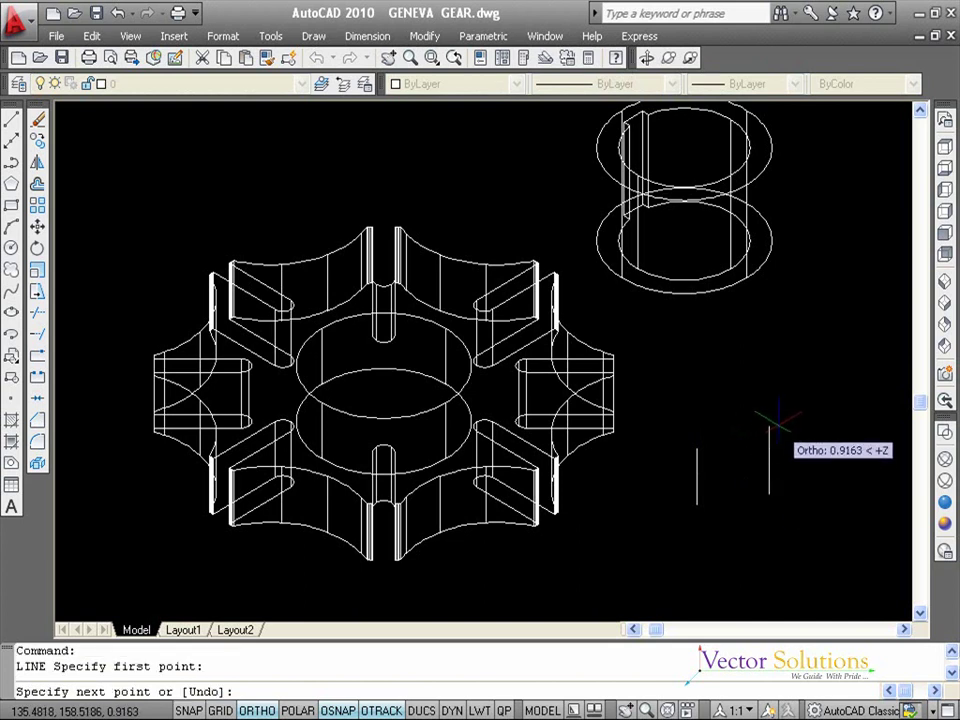
text(1.25)
key(Return)
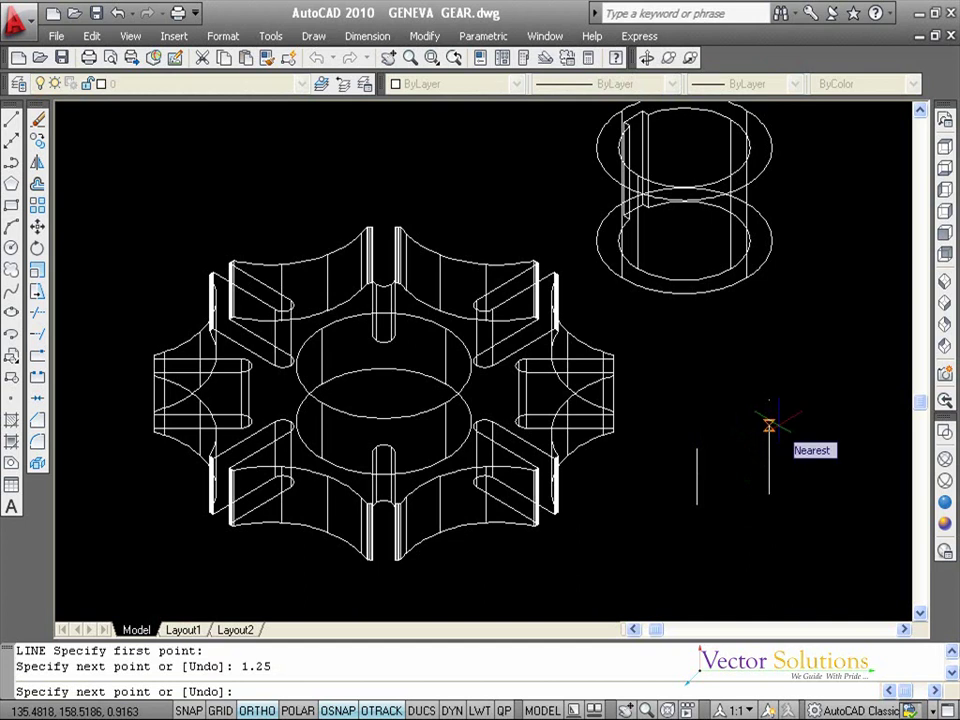
key(Return)
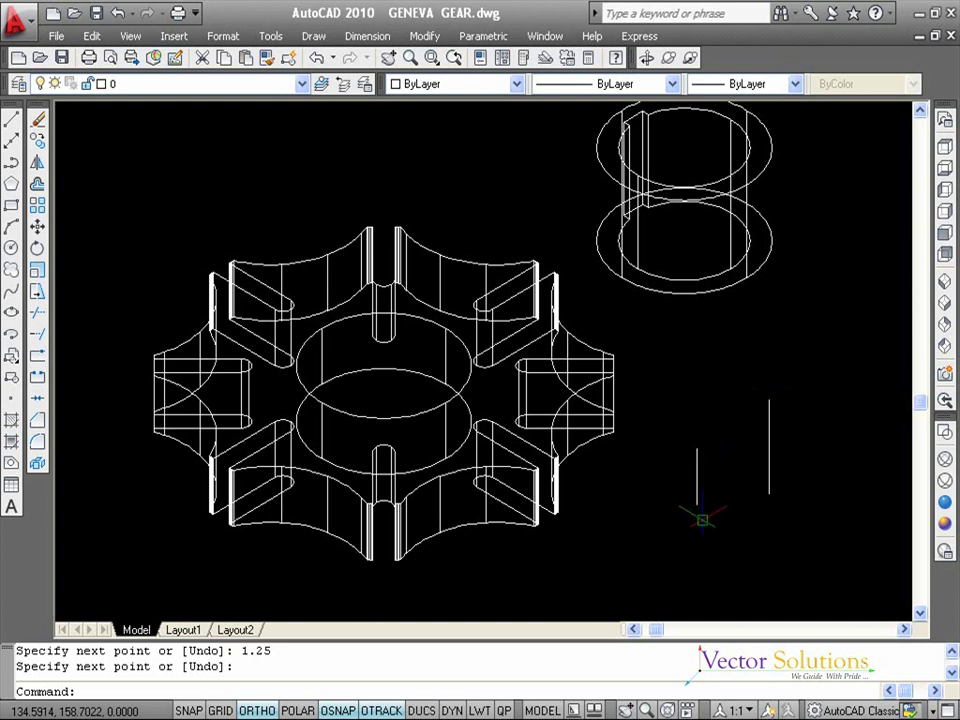
text(M)
Step: Move the short line by its endpoint to the Geneva wheel bore's centre
key(Return)
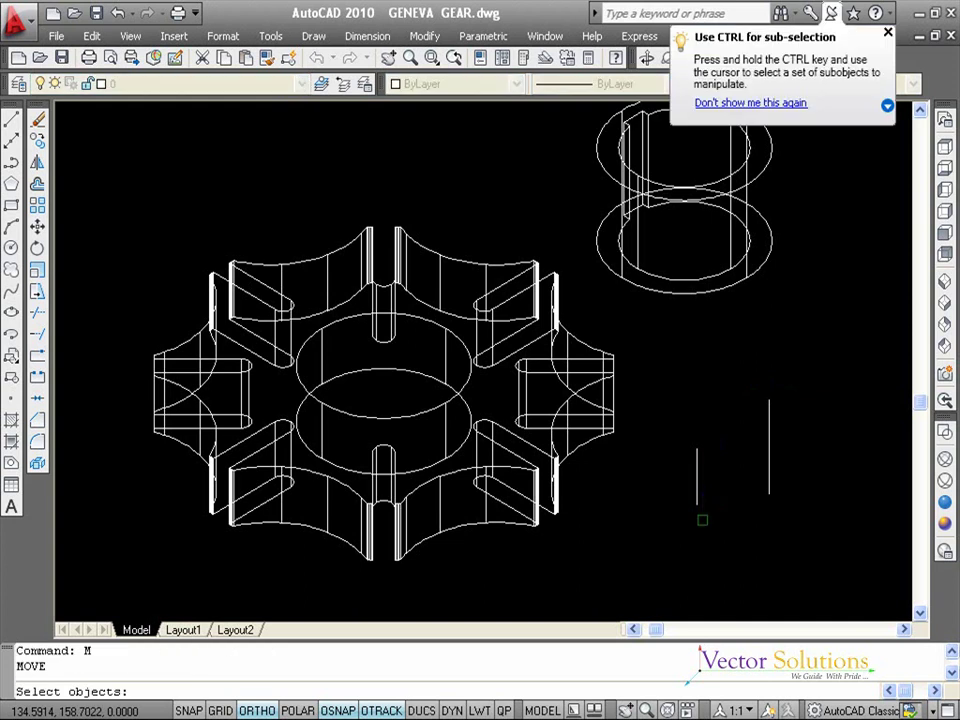
click(697, 505)
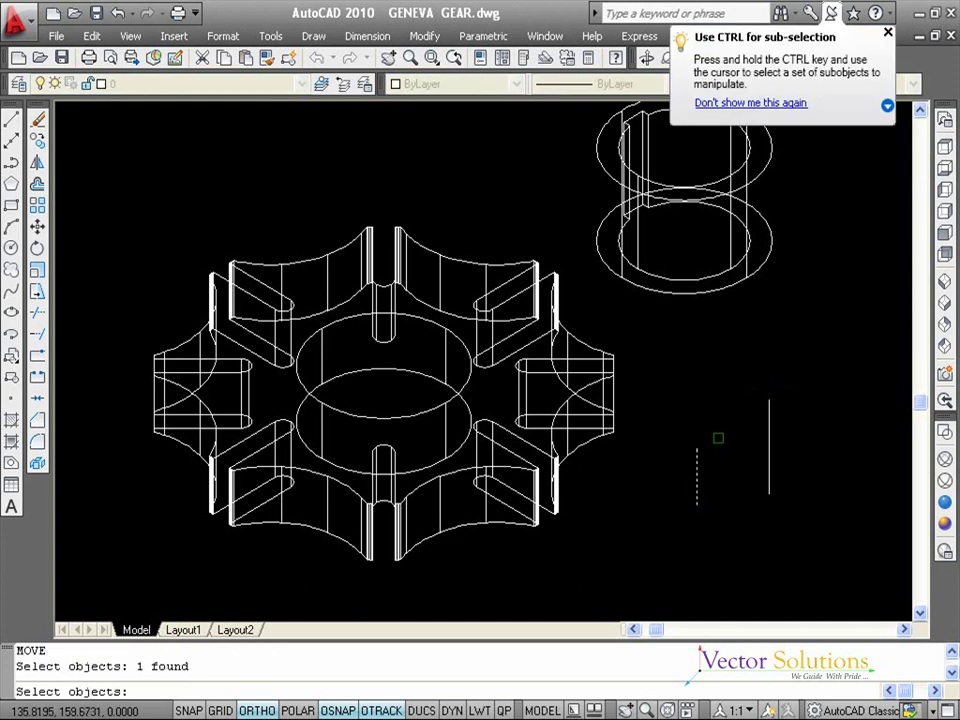
key(Return)
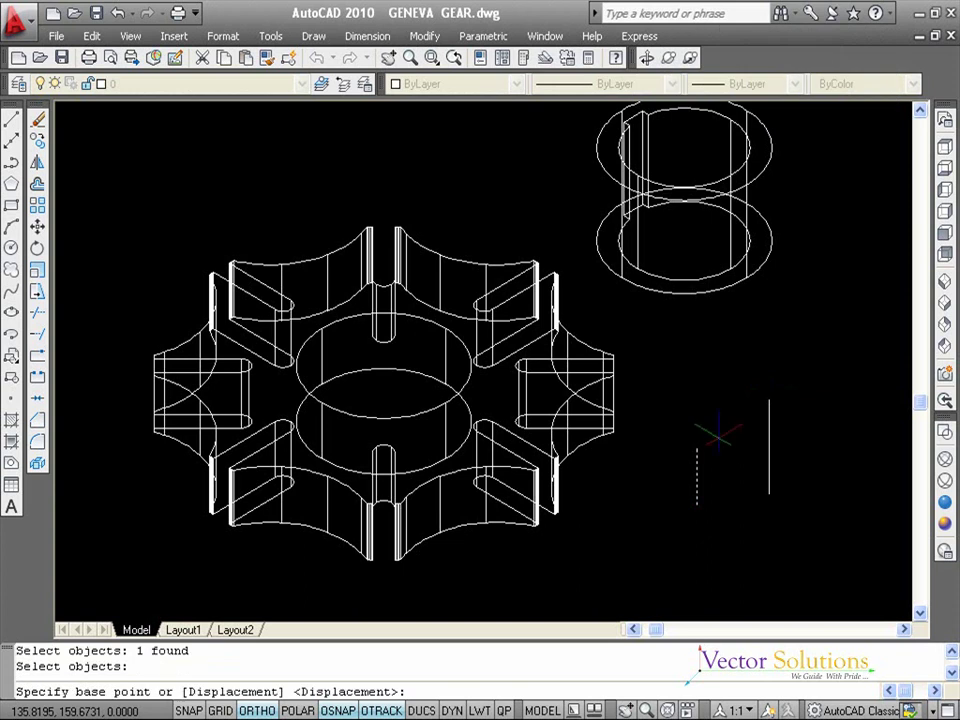
click(697, 448)
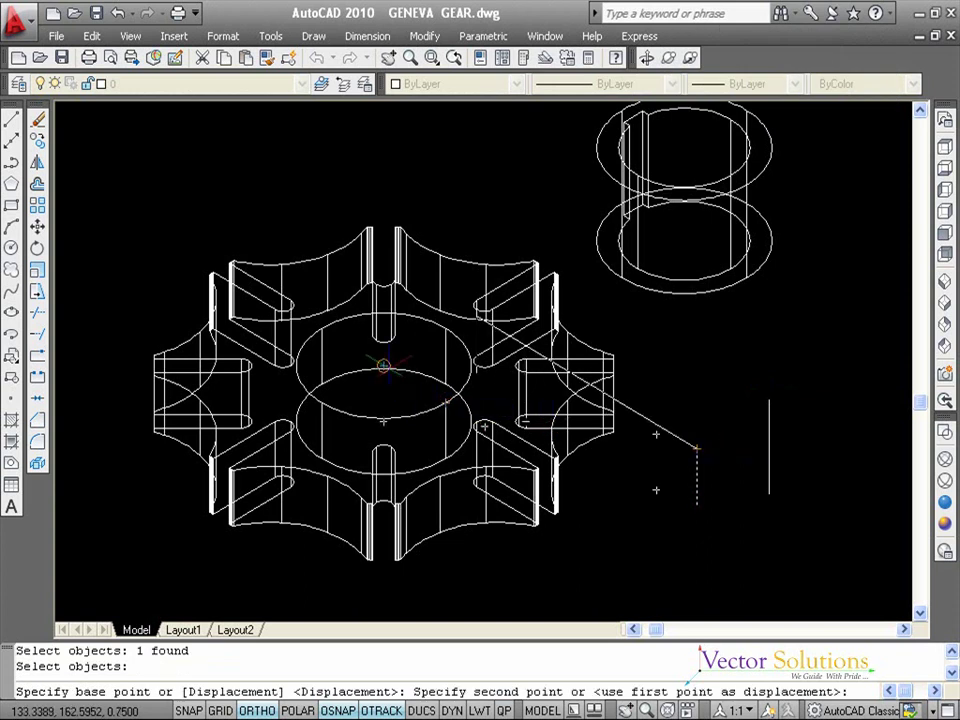
click(383, 366)
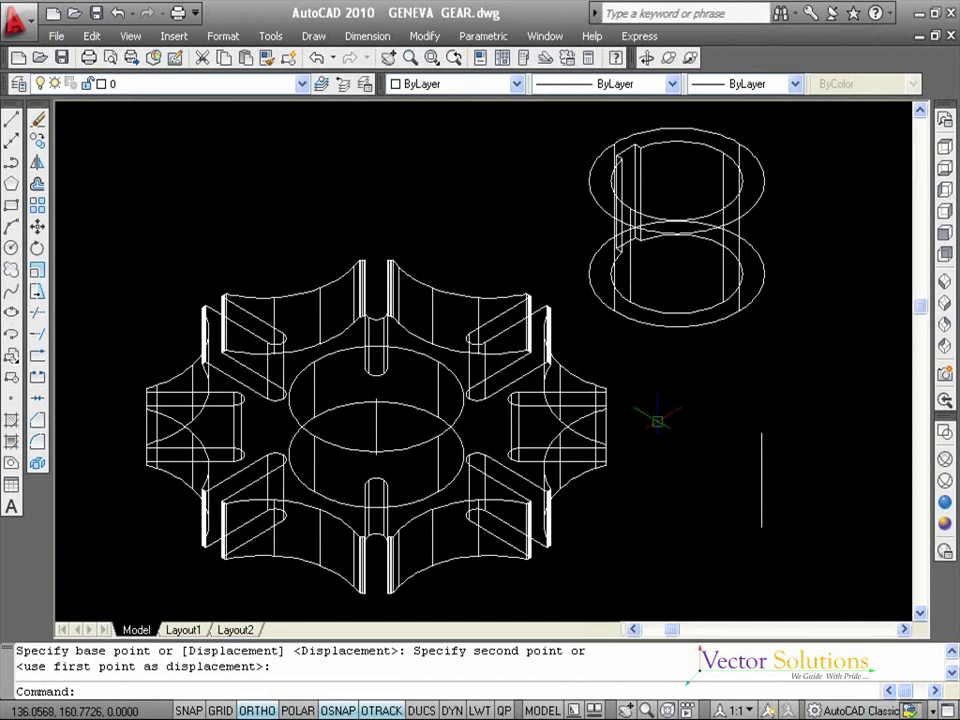
Step: Move the long line by its top endpoint to the hub ring's centre
key(Return)
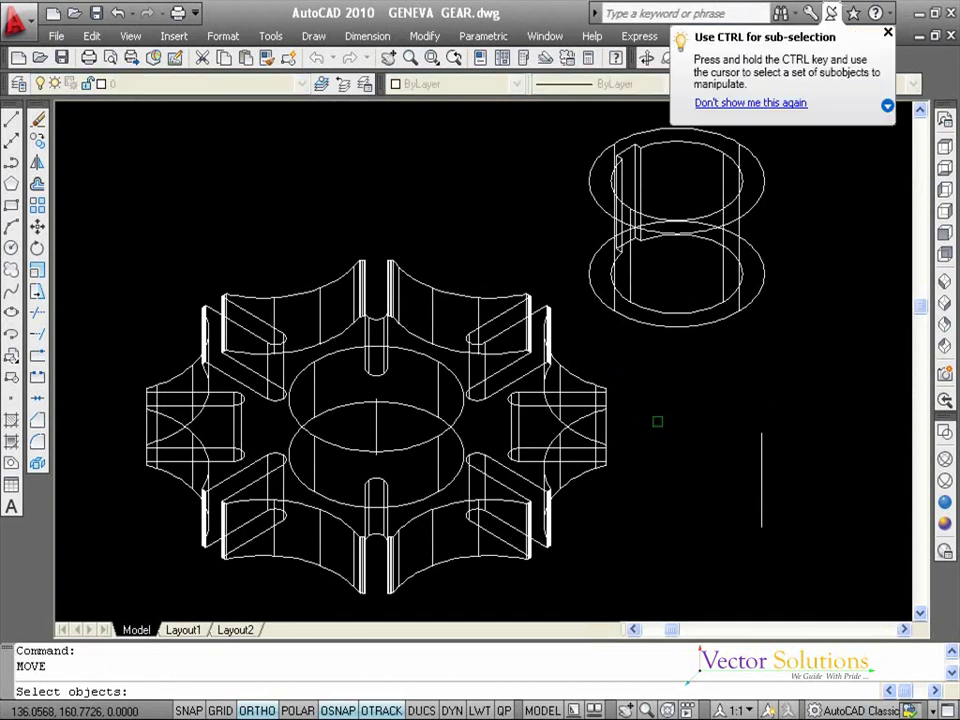
click(762, 460)
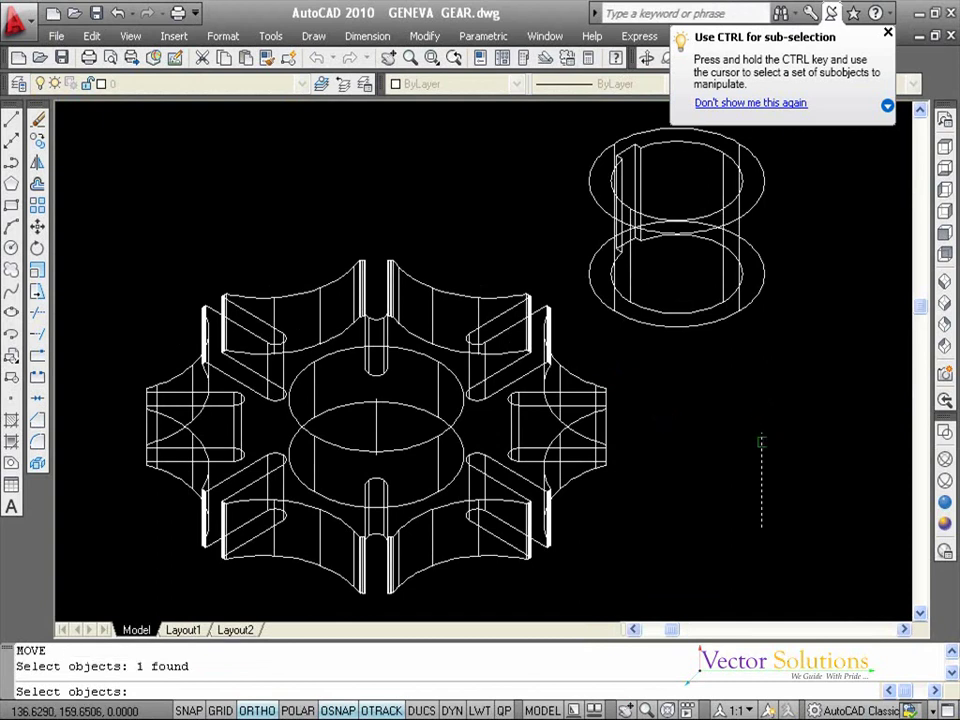
key(Return)
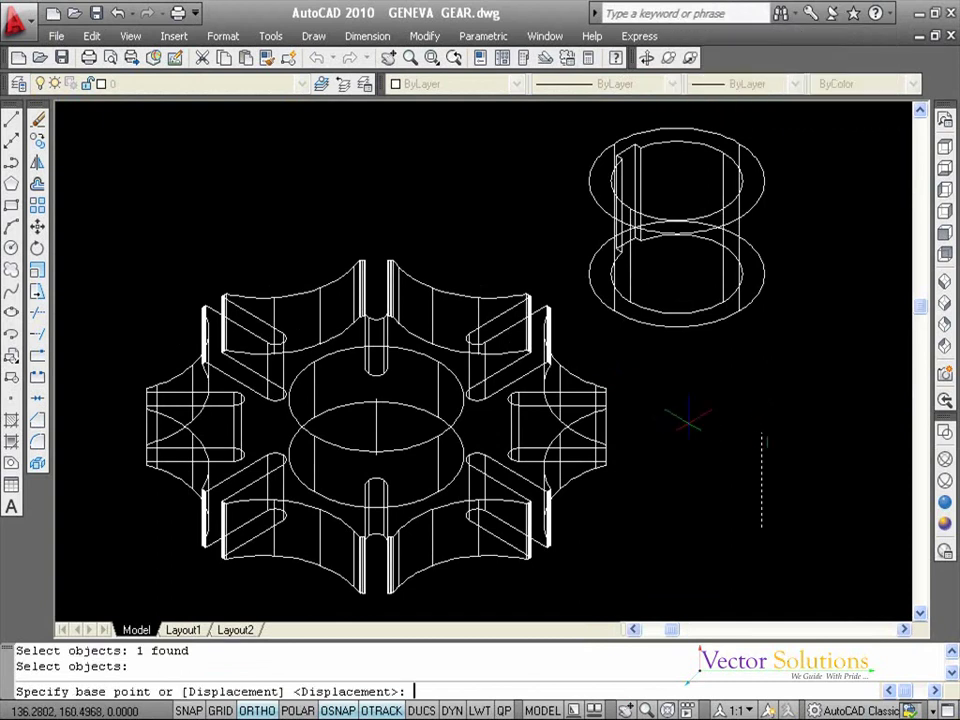
click(761, 434)
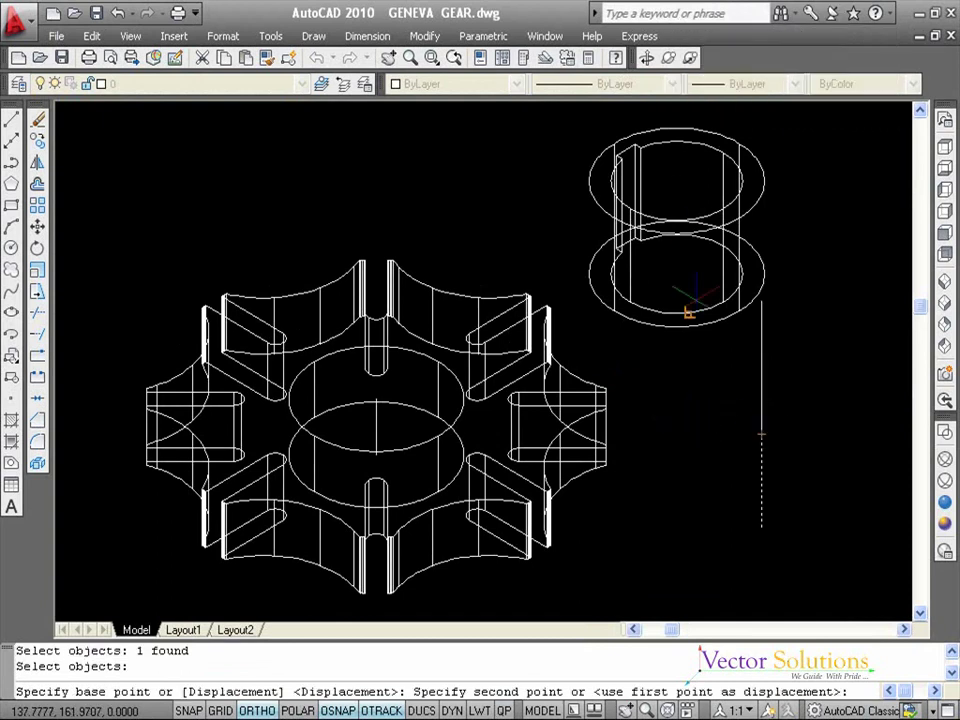
click(676, 180)
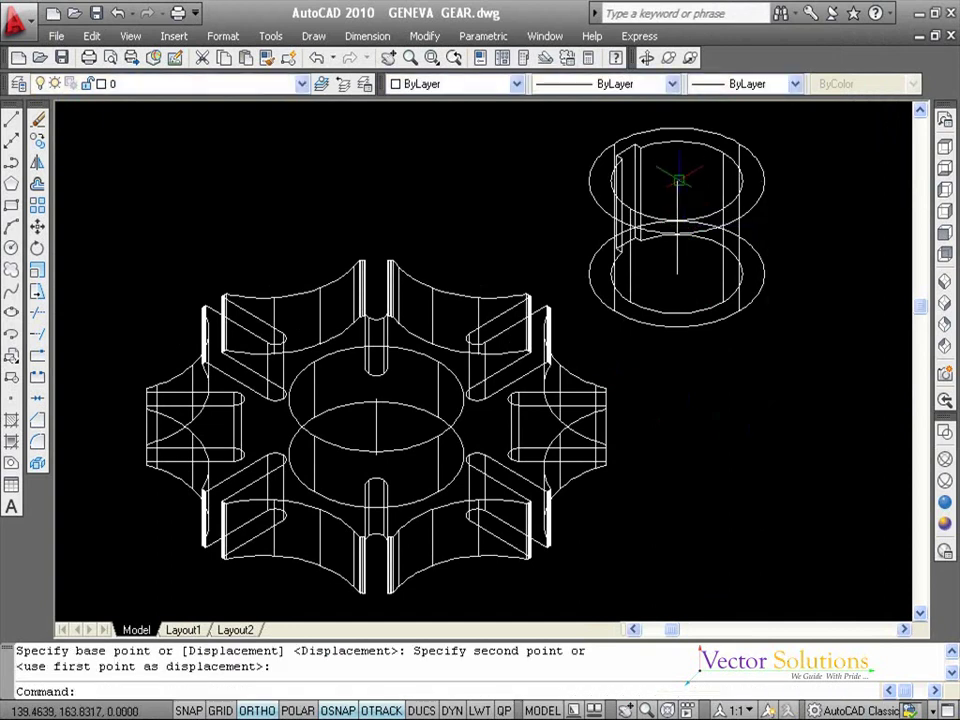
key(Escape)
key(Escape)
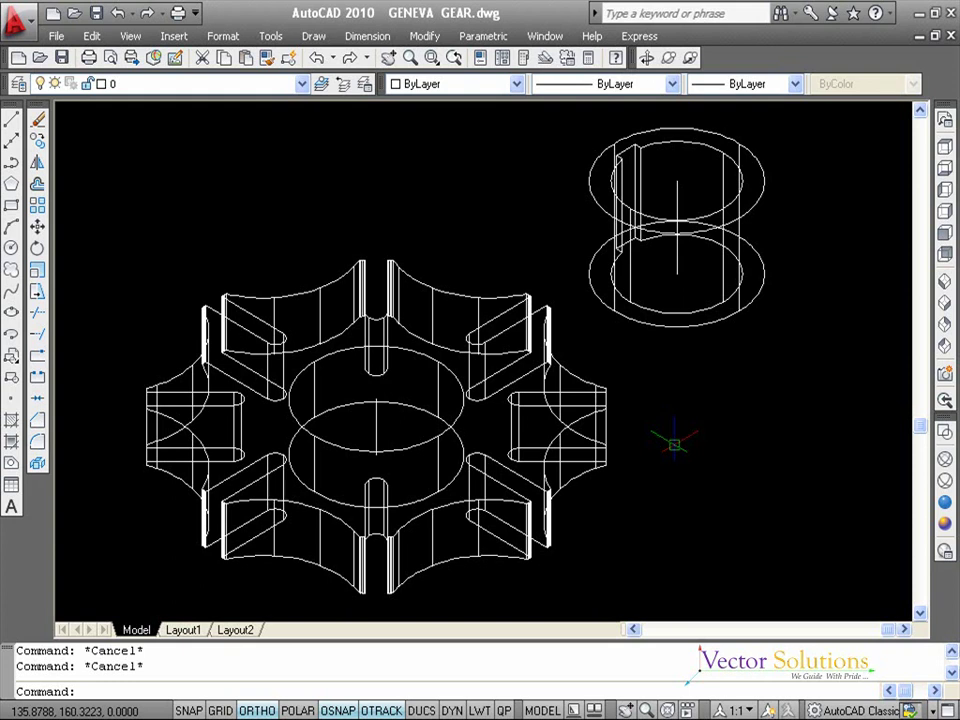
Step: Orbit the model to view it from above, then return to SW Isometric
click(646, 60)
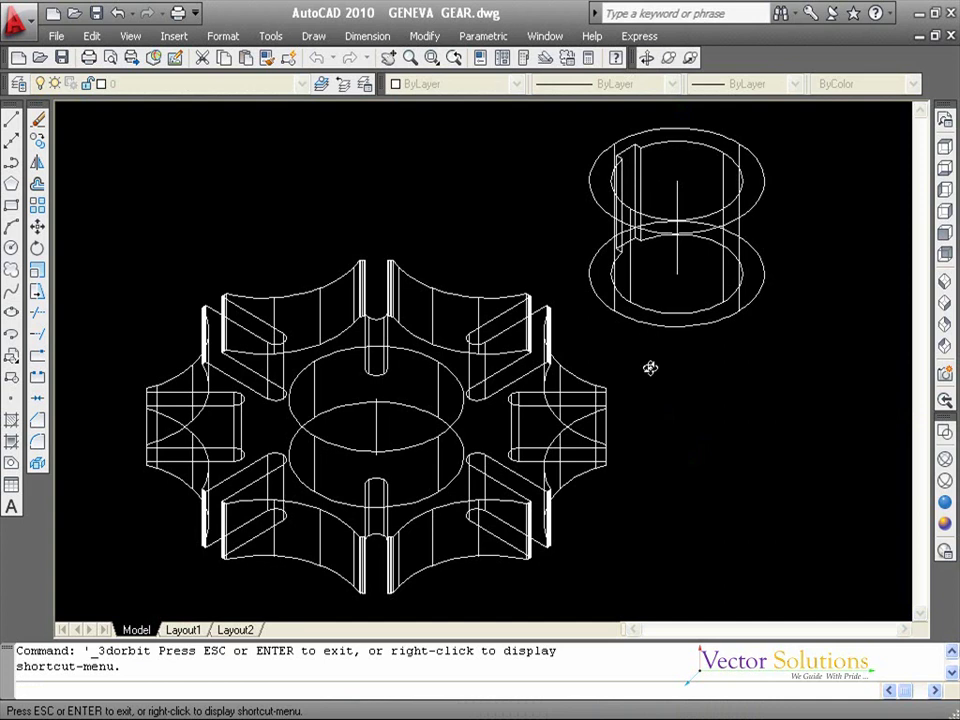
drag(650, 368, 634, 407)
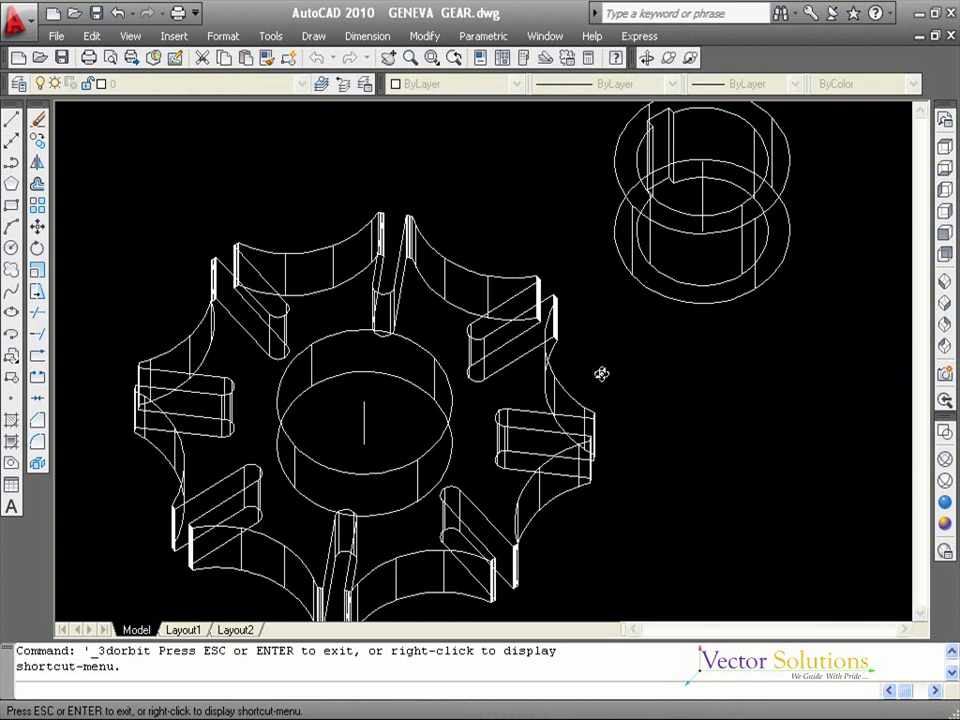
key(Escape)
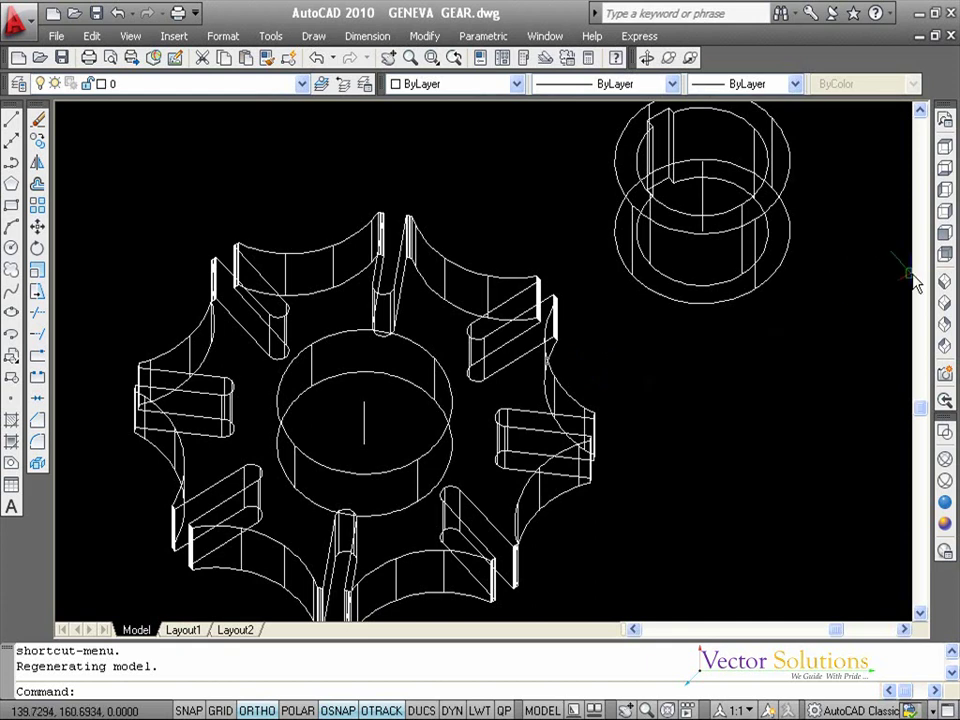
click(946, 287)
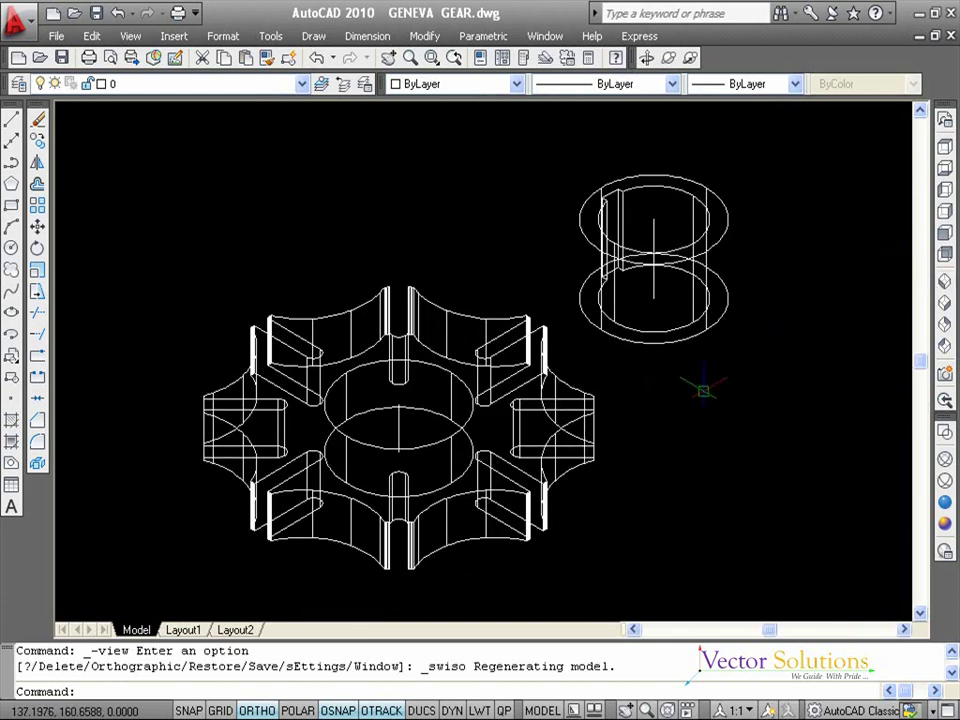
key(Escape)
key(Escape)
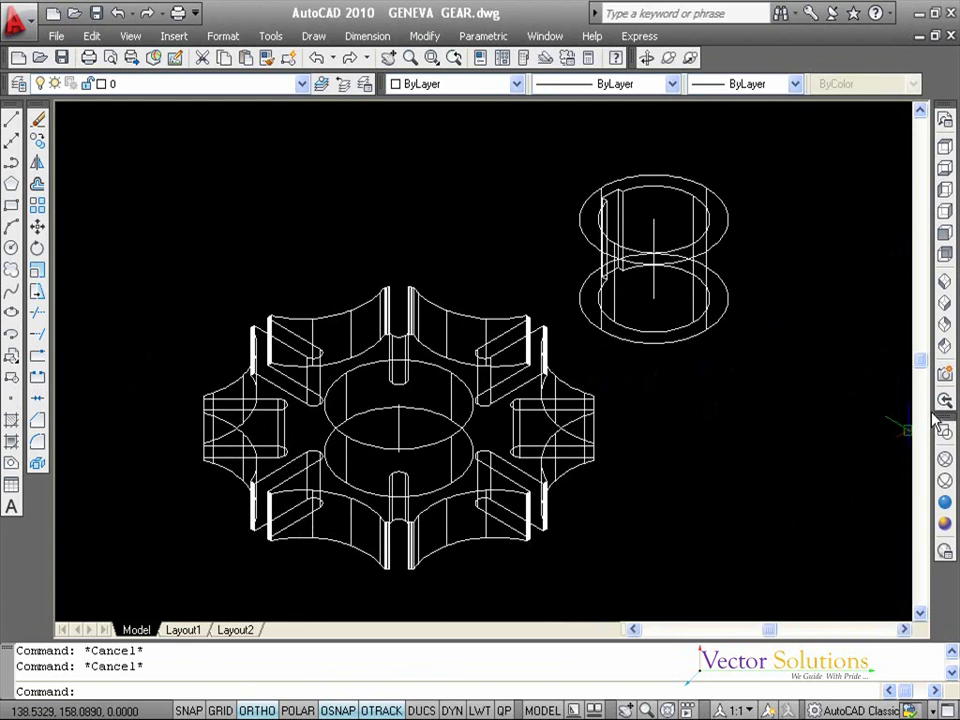
Step: Apply the Conceptual visual style and start SUBTRACT with SU
click(943, 502)
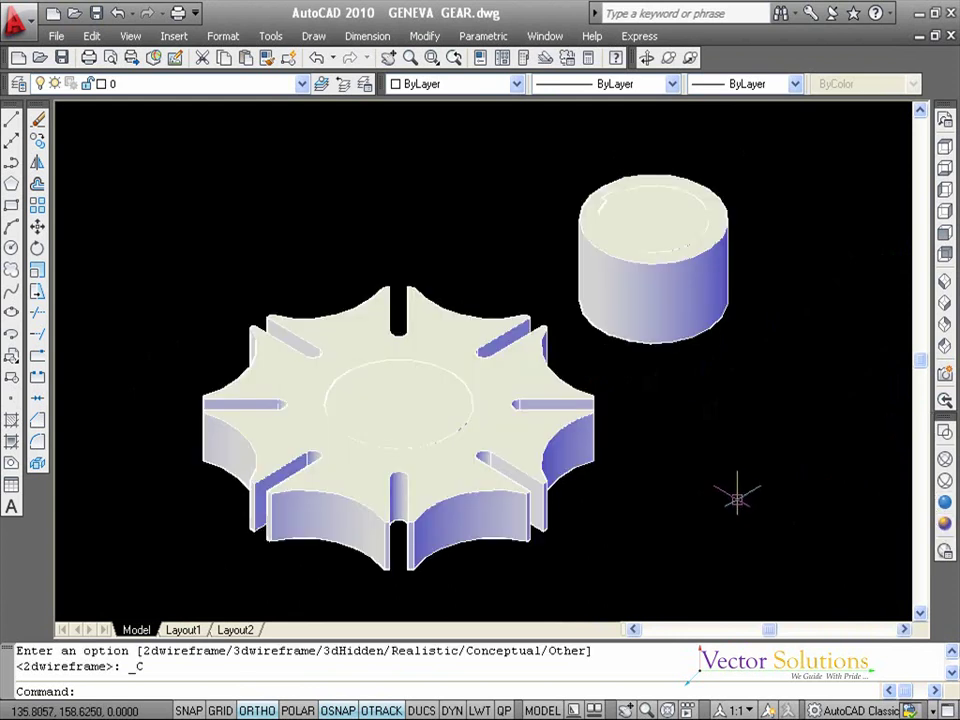
key(Escape)
key(Escape)
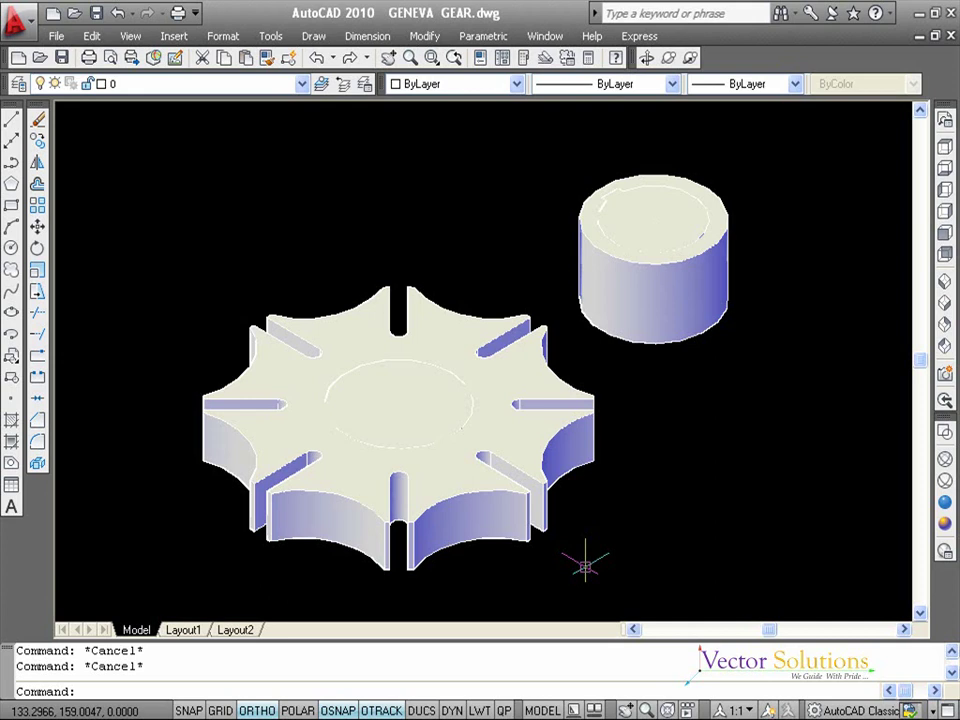
text(SU)
key(Return)
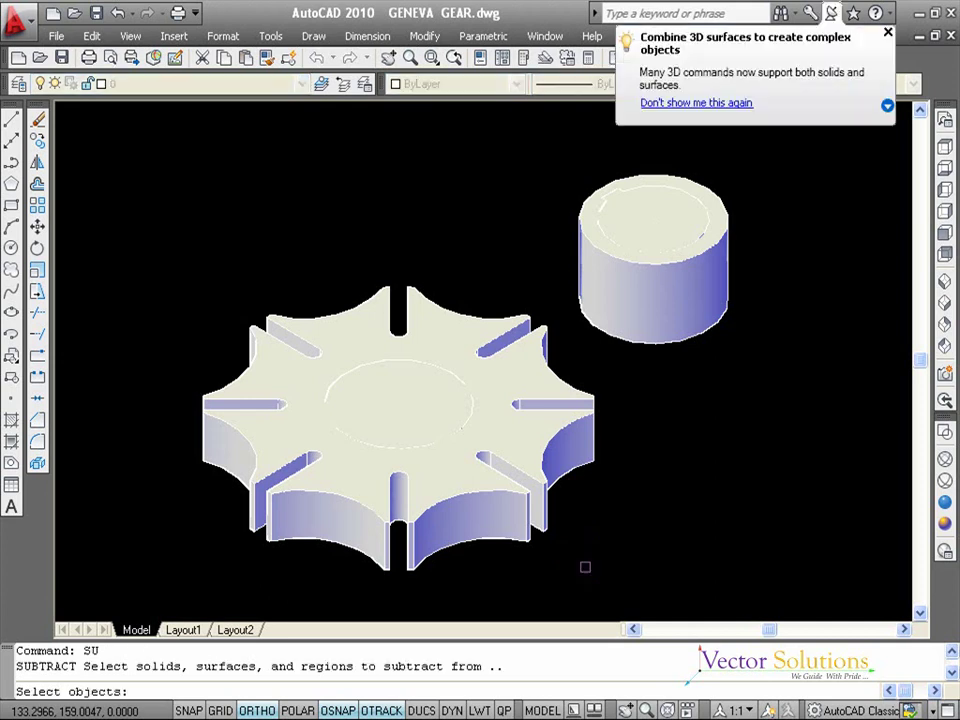
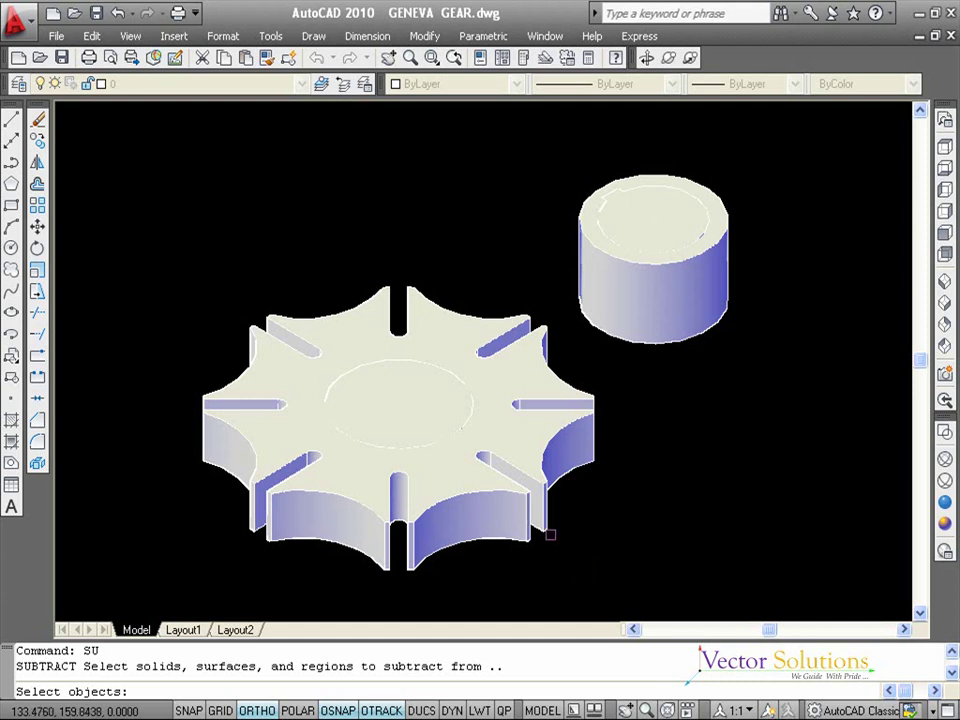
Step: Subtract the central cylinder from the gear solid to bore a hole through it
click(548, 533)
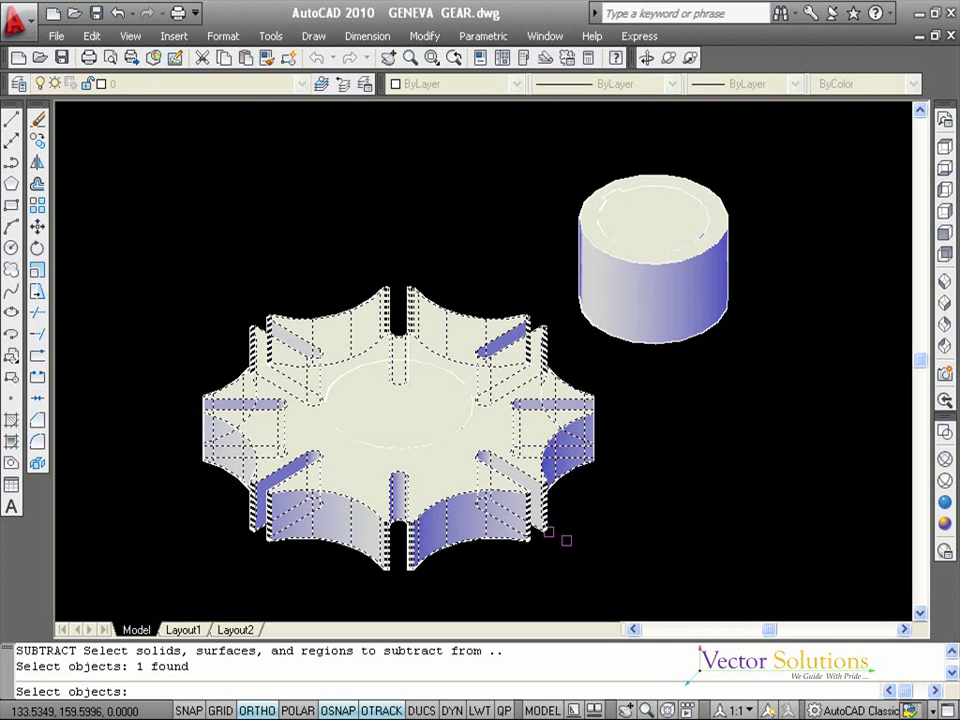
key(Return)
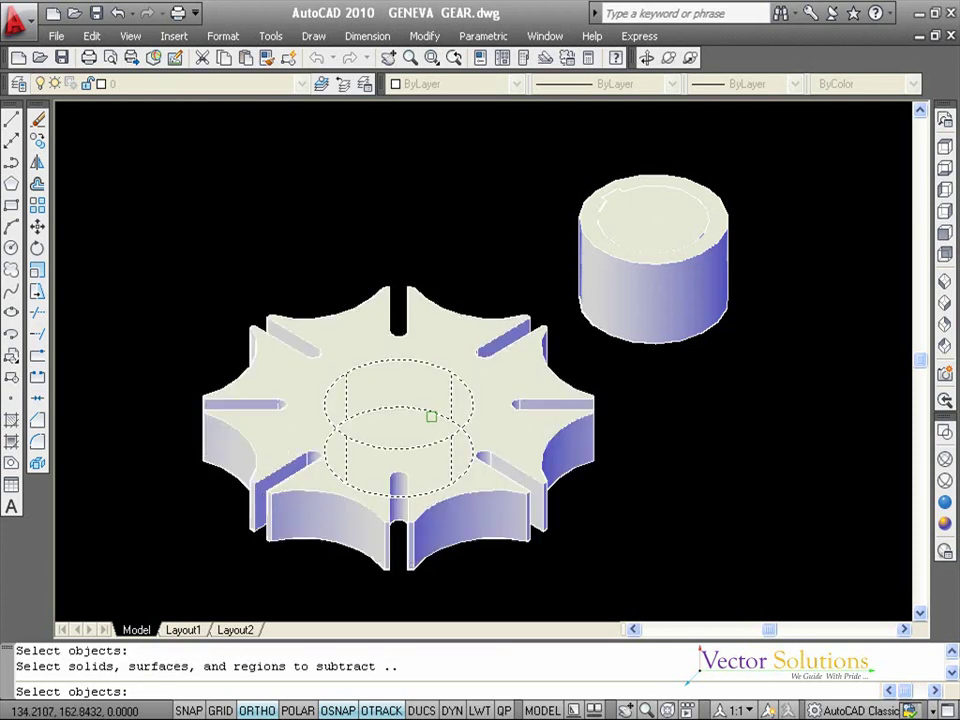
click(431, 416)
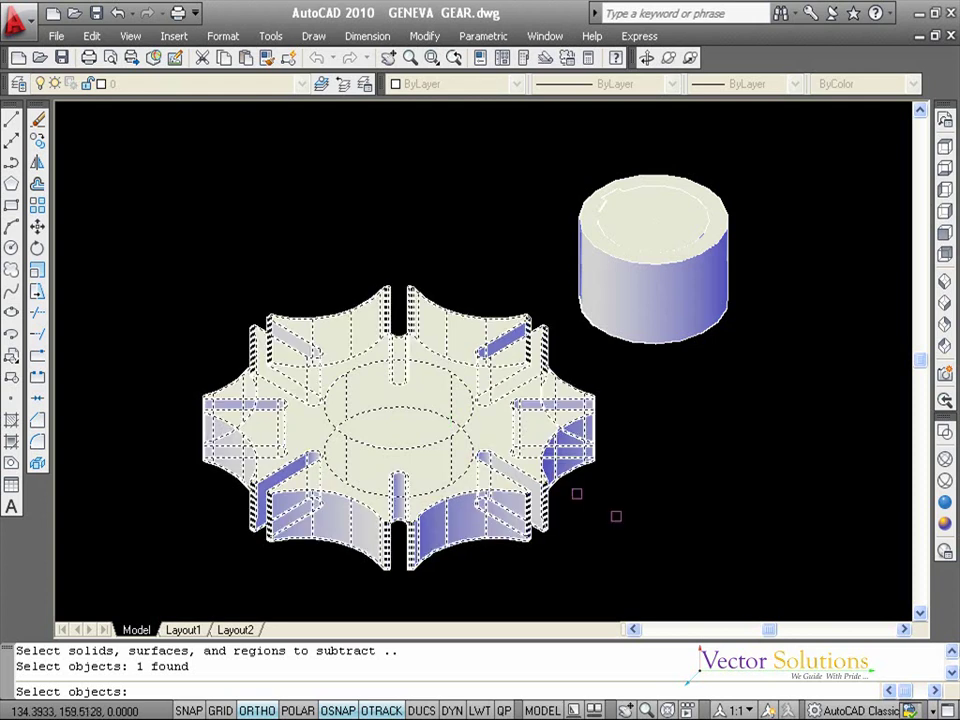
key(Return)
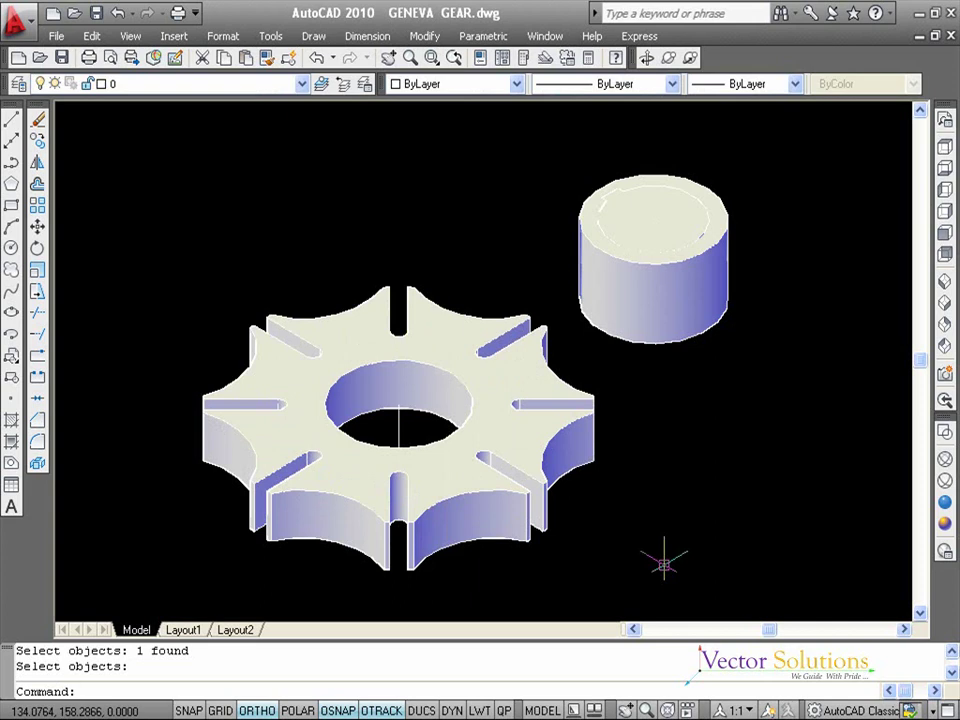
key(Return)
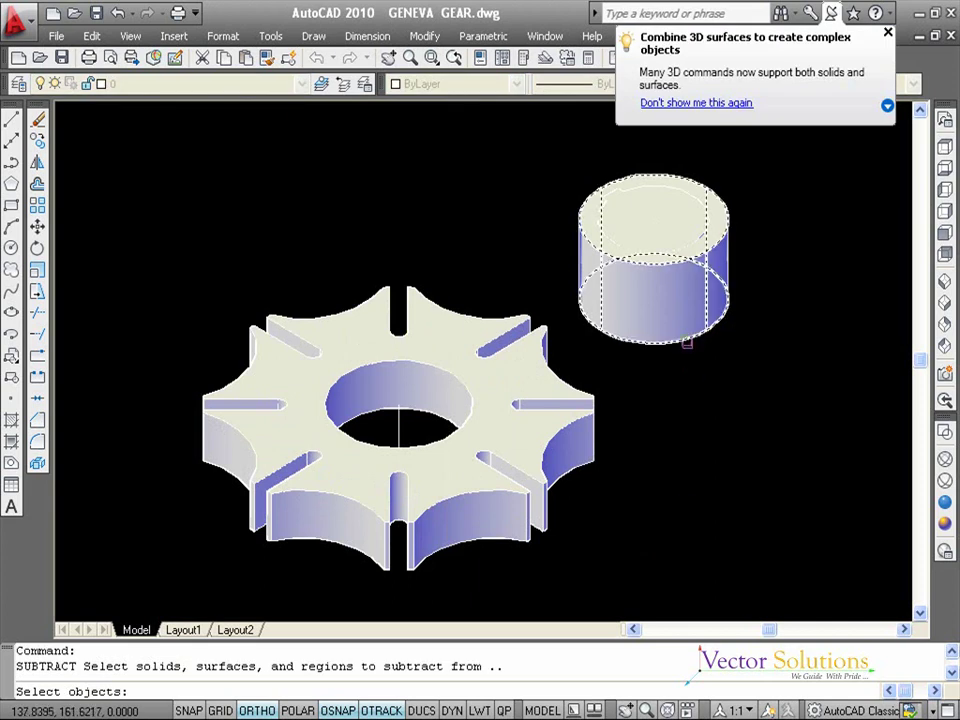
Step: Subtract the inner cylinder from the outer cylinder, leaving a hollow tube
click(689, 337)
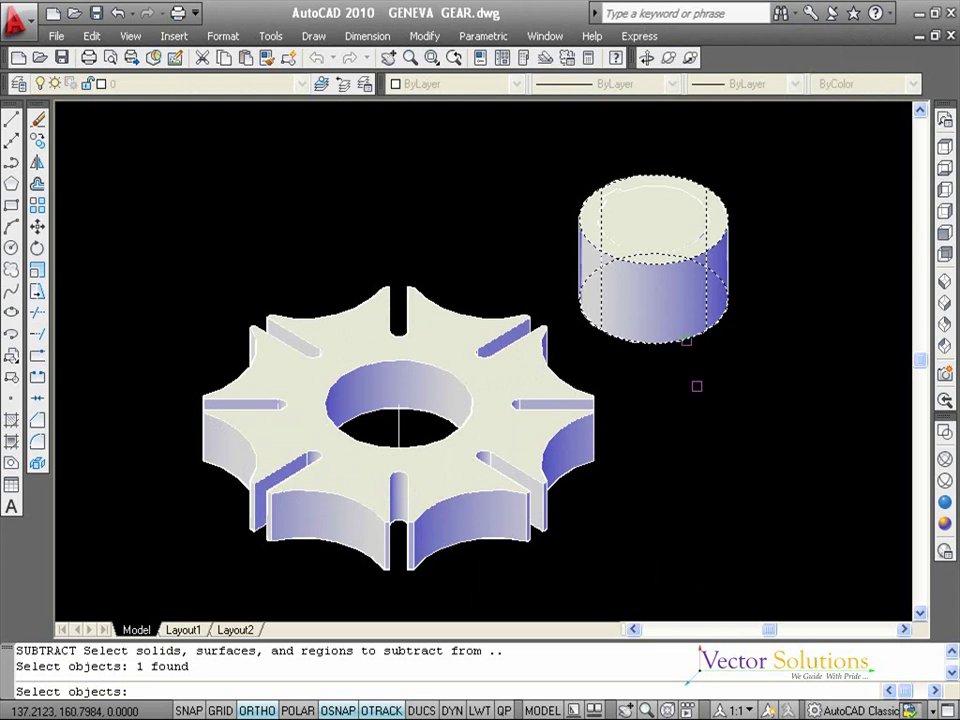
key(Return)
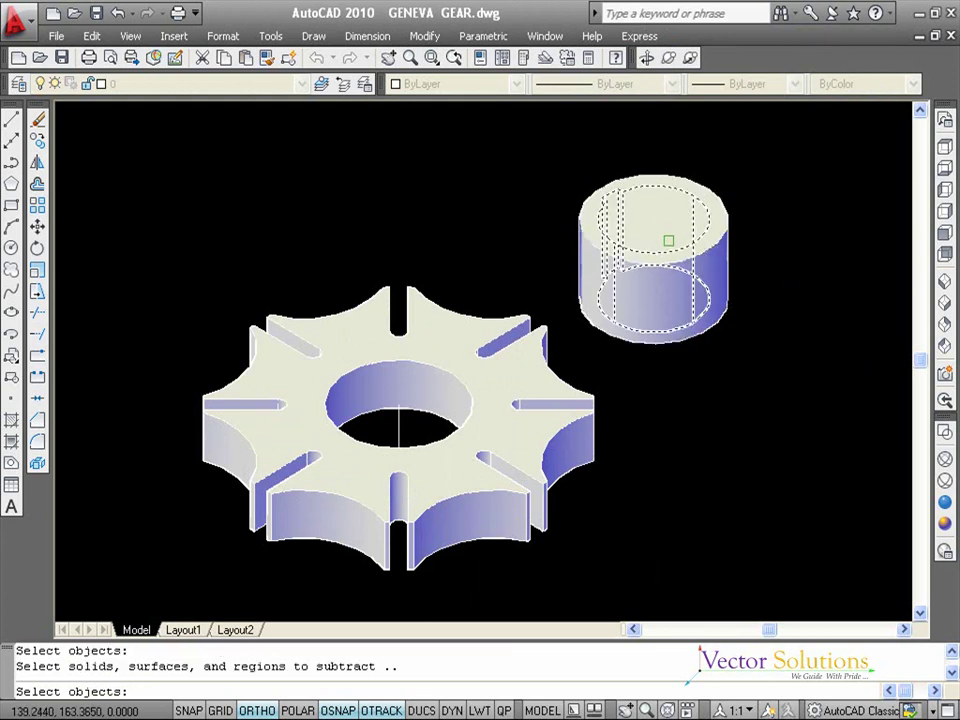
click(671, 238)
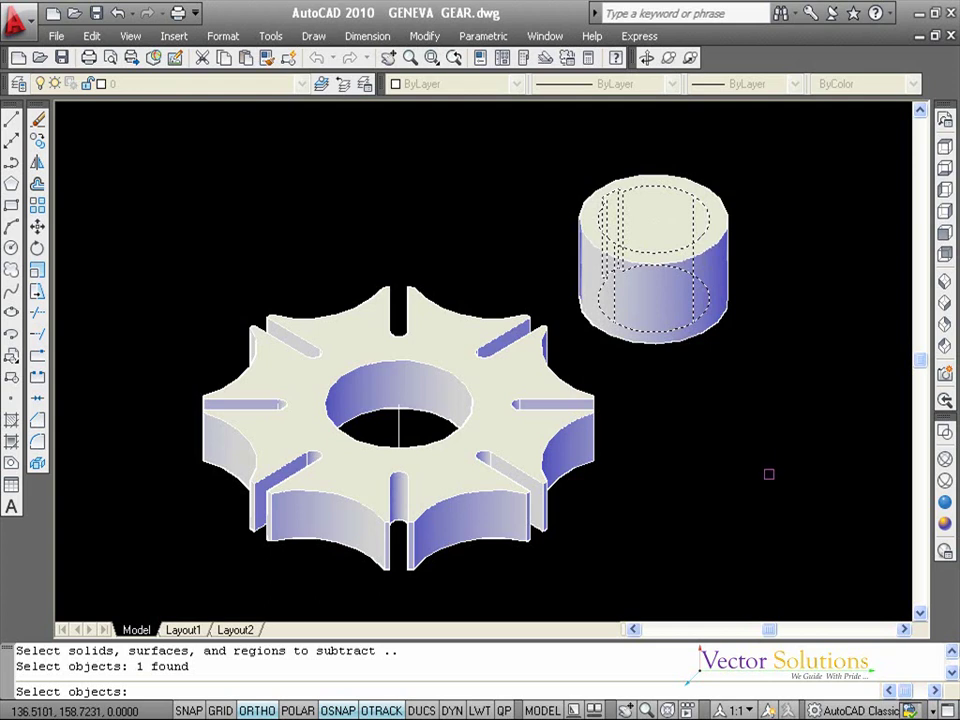
key(Return)
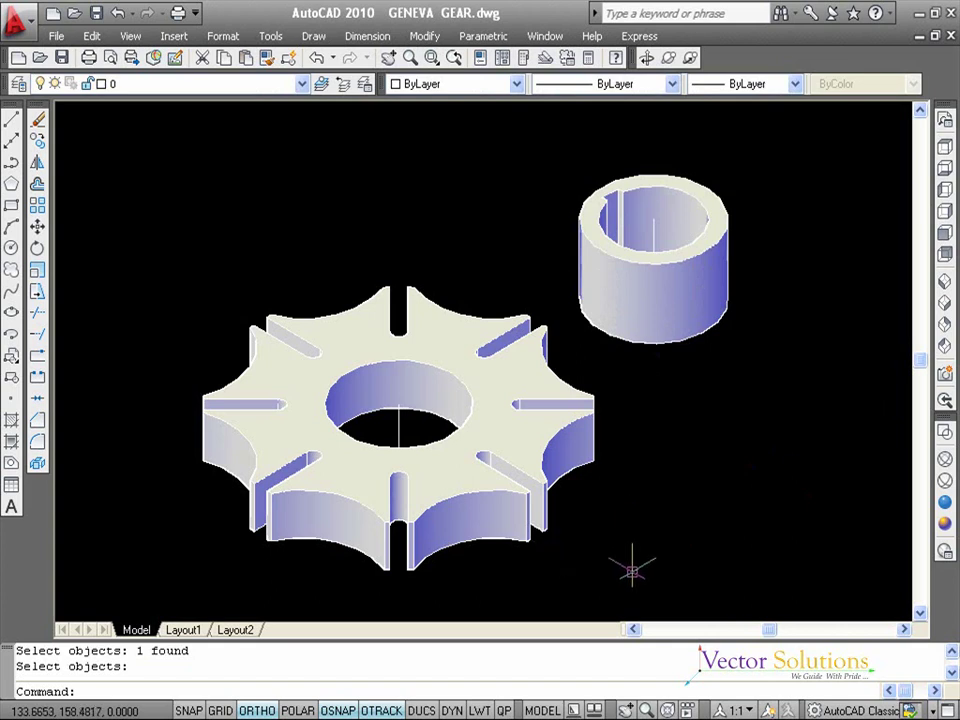
Step: Move the hollow ring with M from its midpoint to the gear hole's midpoint
text(M)
key(Return)
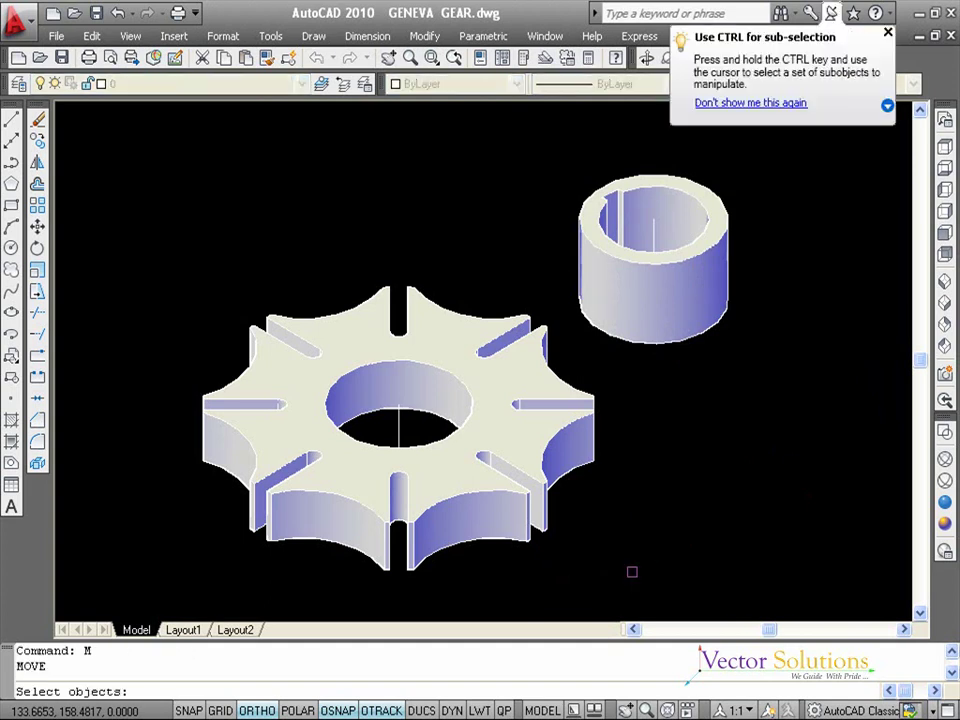
click(752, 355)
click(580, 171)
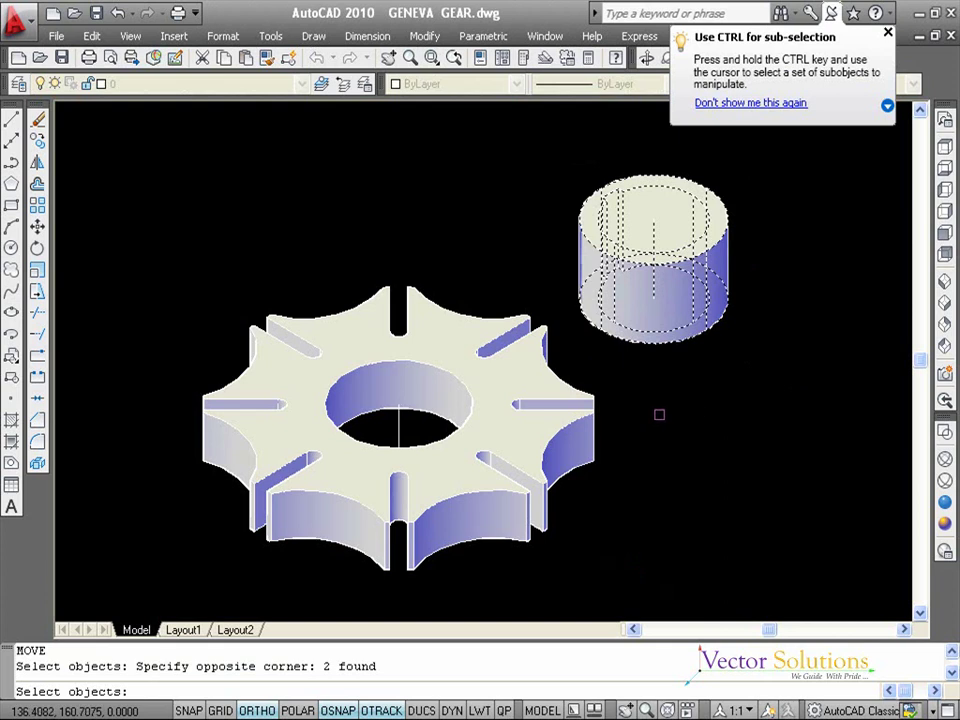
key(Return)
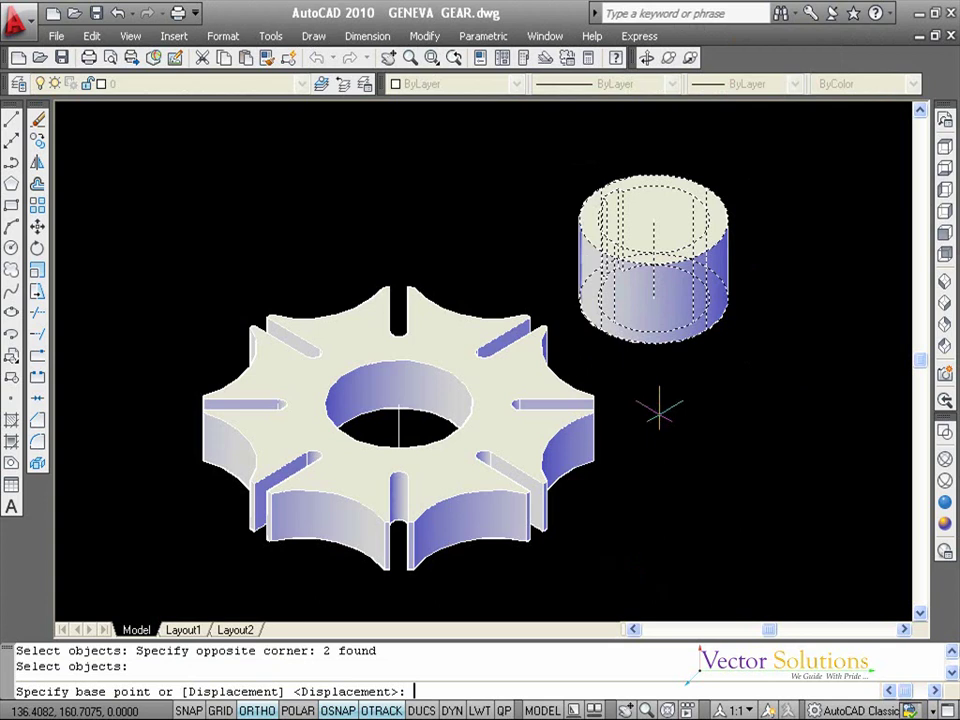
click(652, 258)
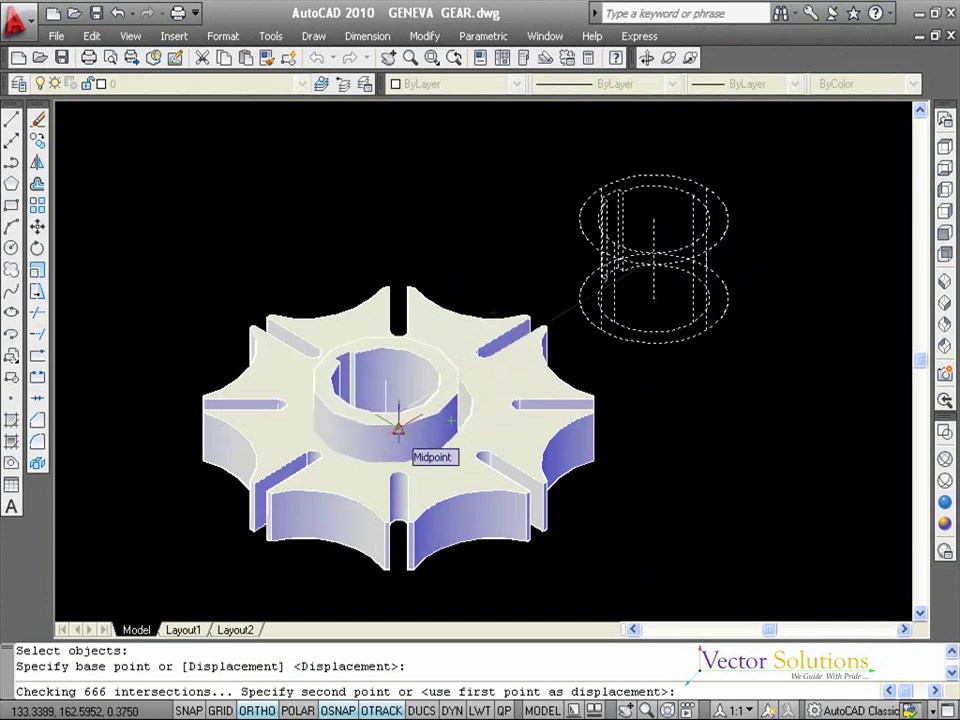
click(398, 428)
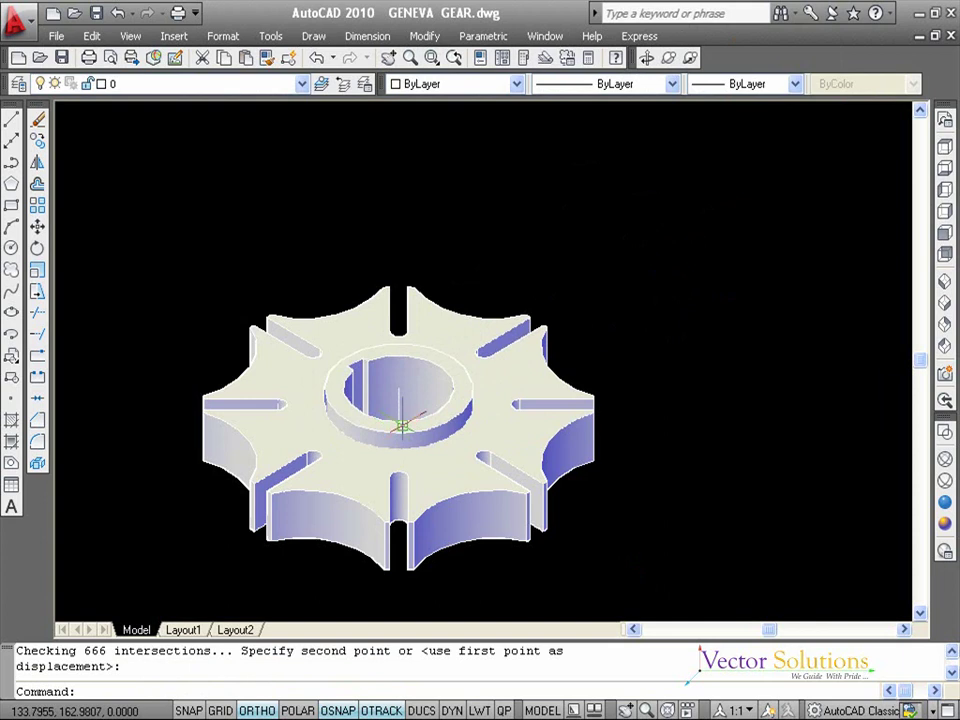
Step: Orbit the model to inspect the hub fitted in the gear
click(647, 58)
drag(593, 523, 510, 555)
key(Return)
key(Return)
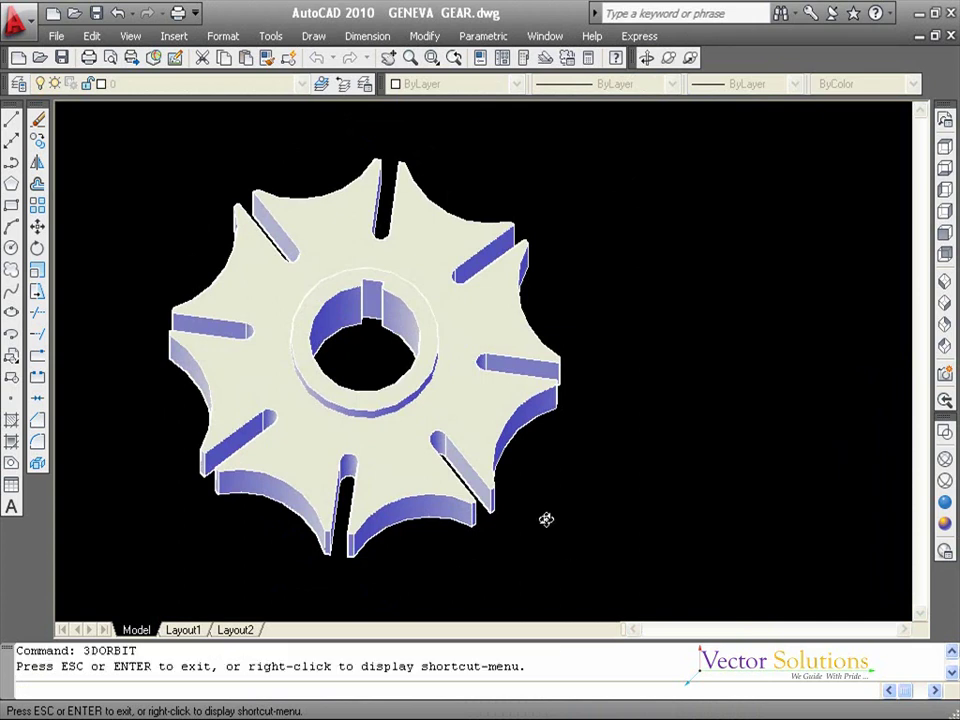
key(Escape)
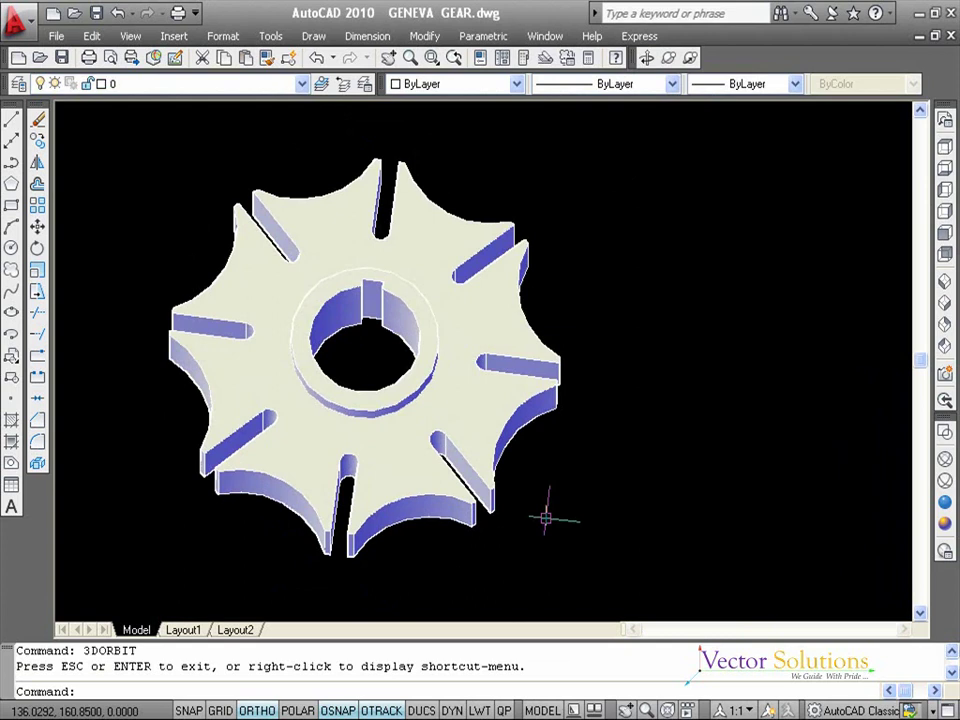
Step: Switch to the southwest isometric view and zoom in on the gear
click(946, 283)
click(946, 284)
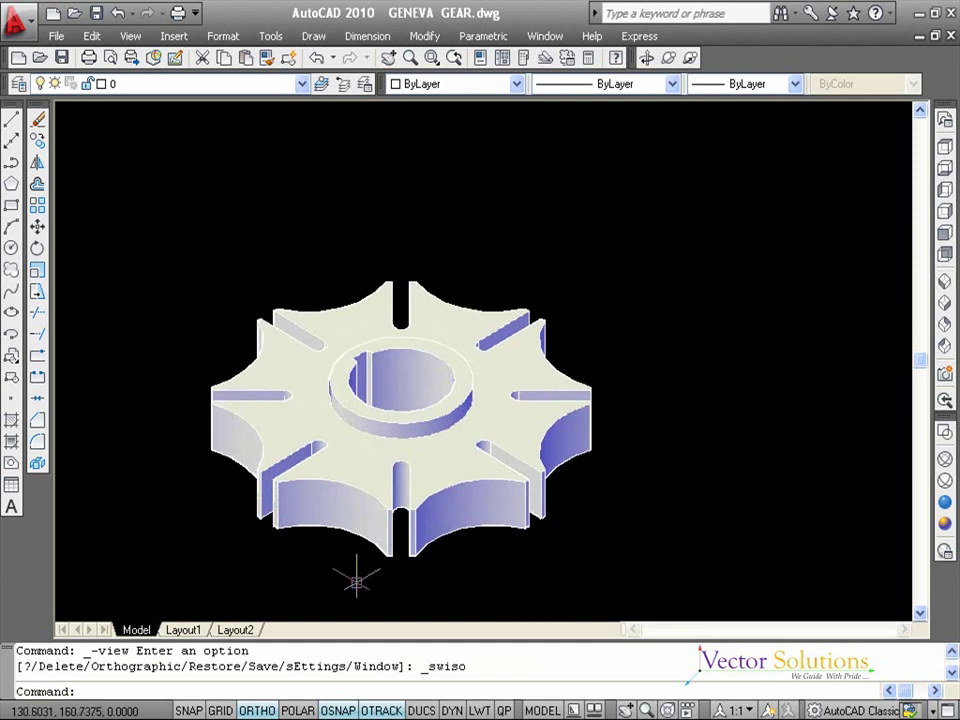
scroll(354, 576, up, 2)
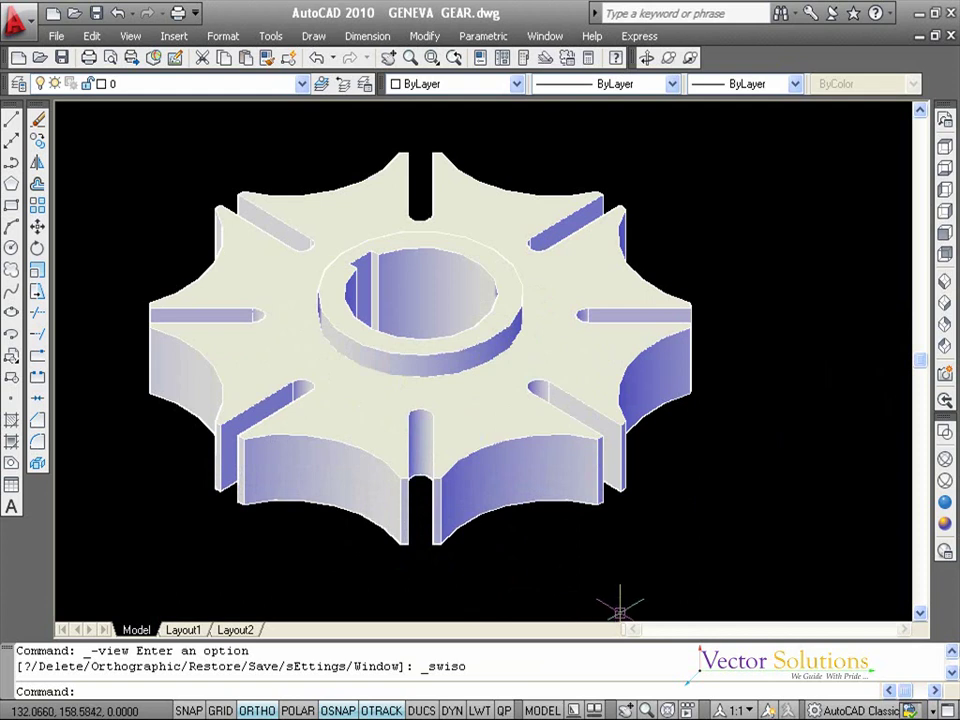
key(Escape)
key(Escape)
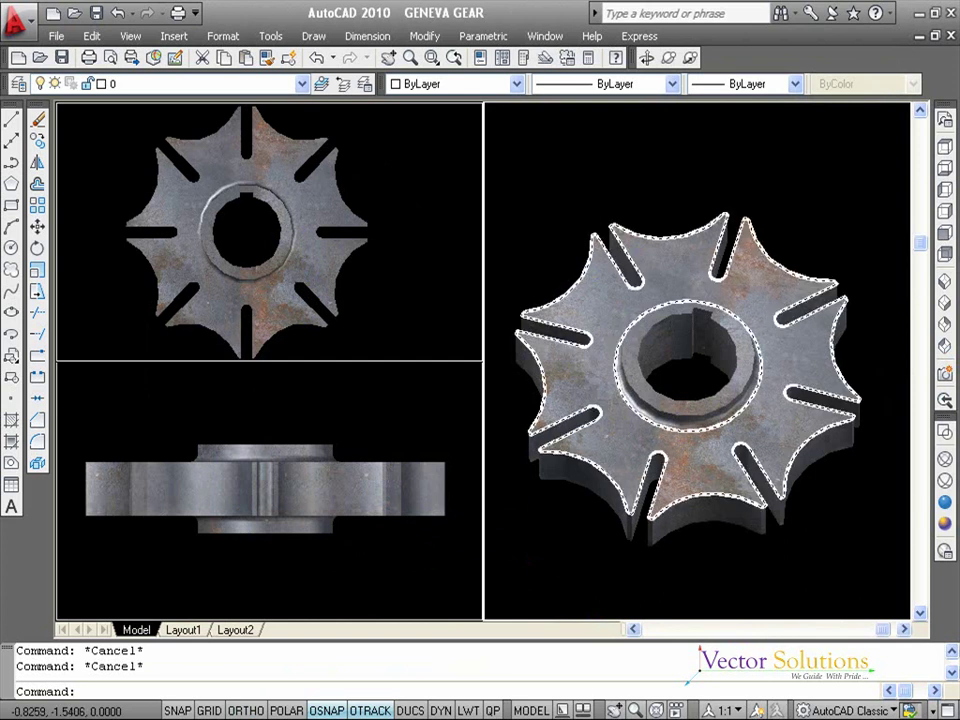
mouse_move(655, 405)
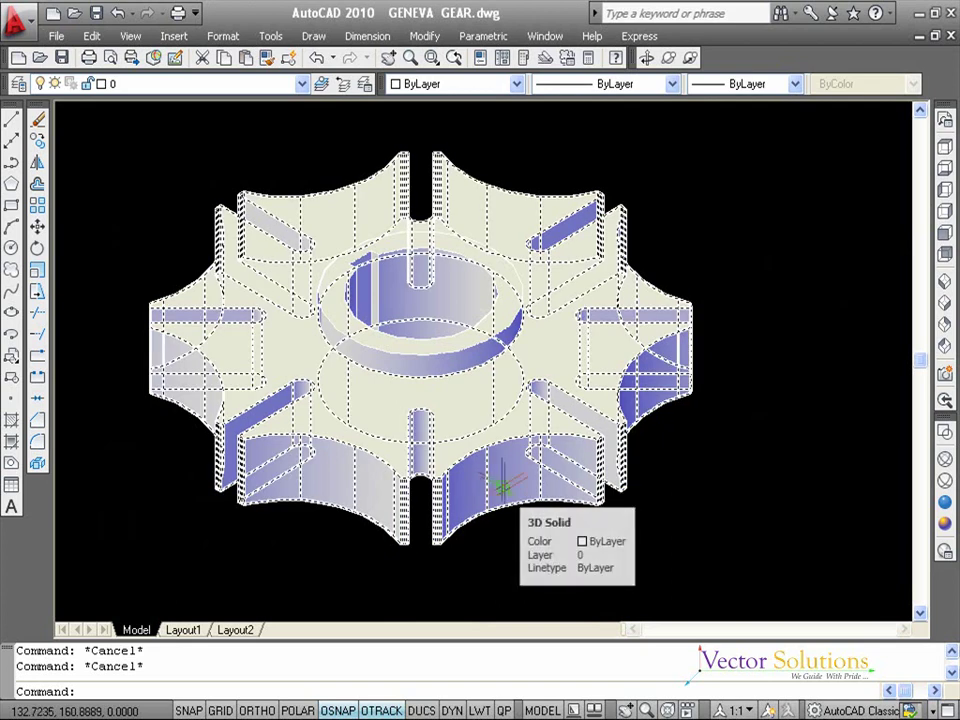
mouse_move(452, 356)
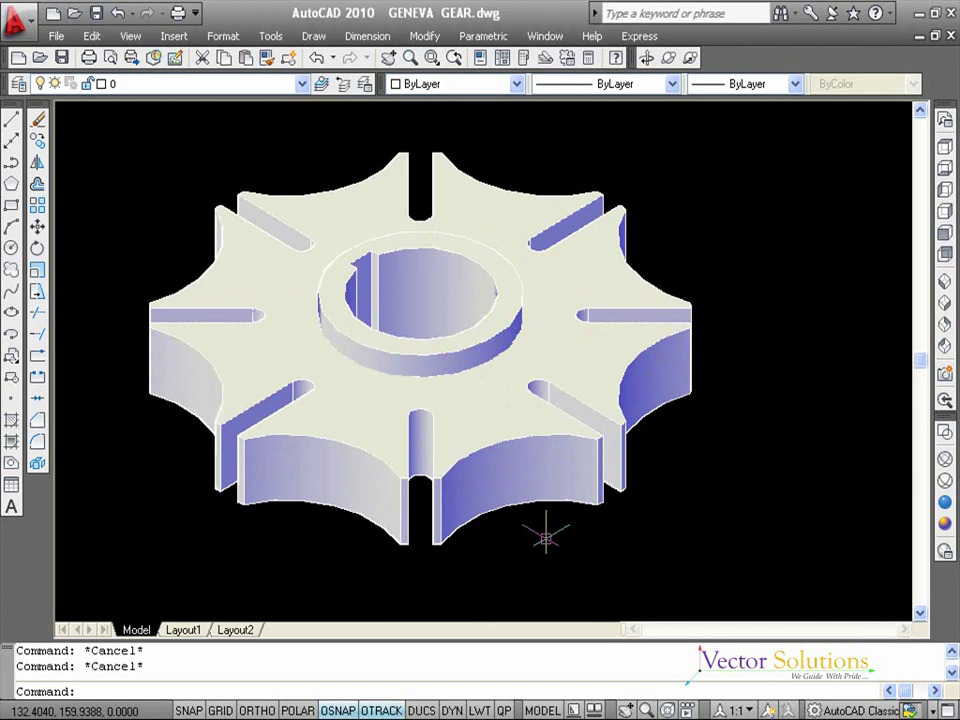
text(UNION)
Step: Union the gear and the hub ring into one solid
key(Return)
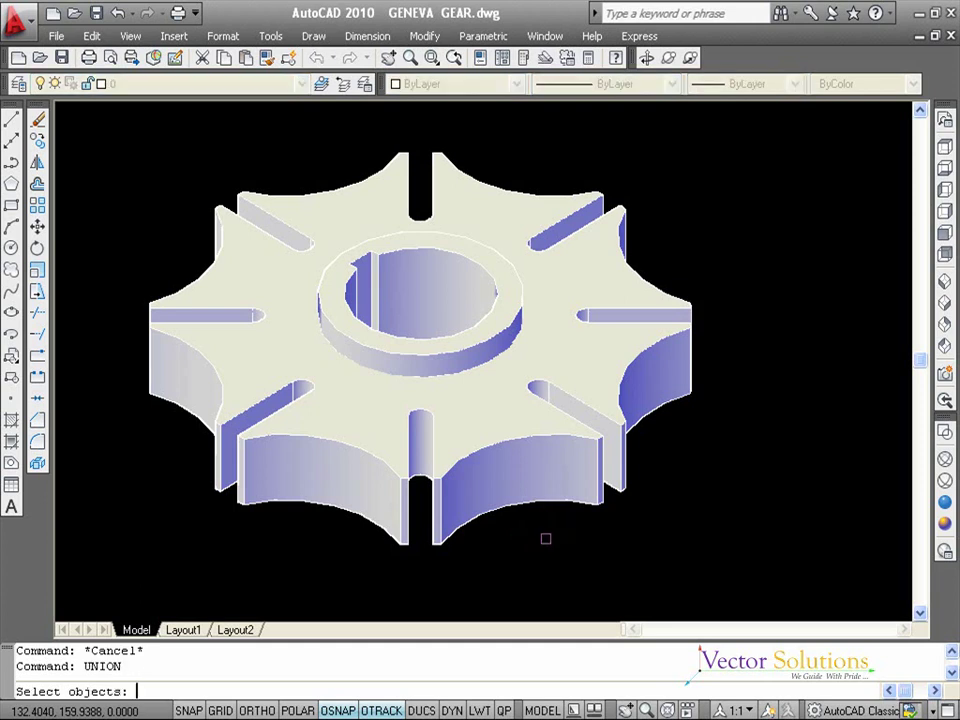
click(548, 505)
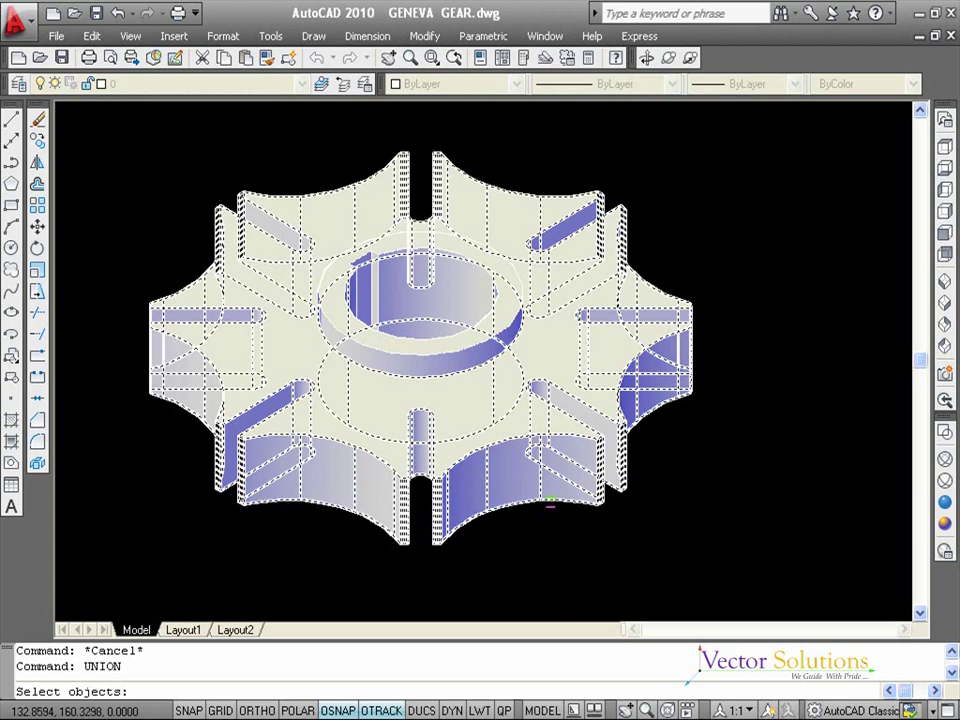
click(445, 364)
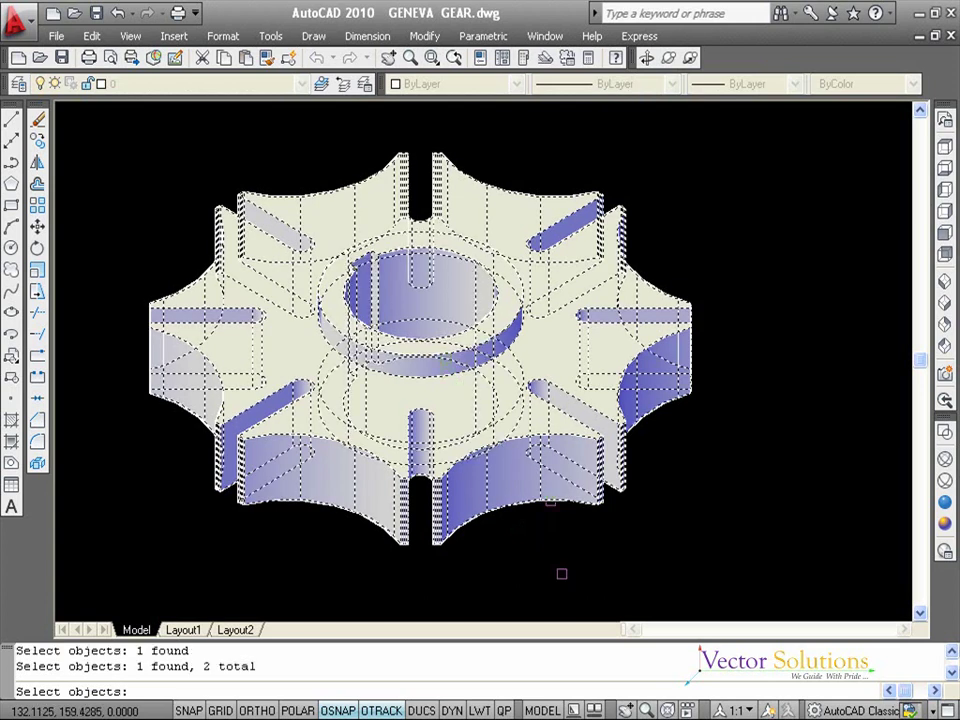
key(Return)
click(507, 465)
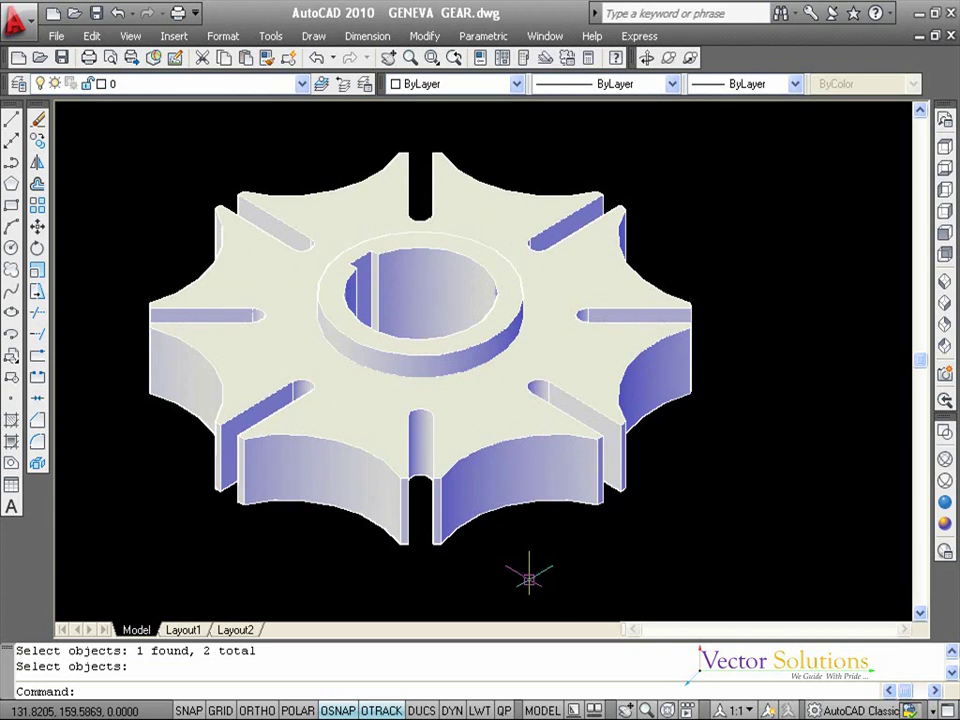
Step: Fillet the hub's bottom circular edge where it meets the gear with radius 0.1
key(Escape)
key(Escape)
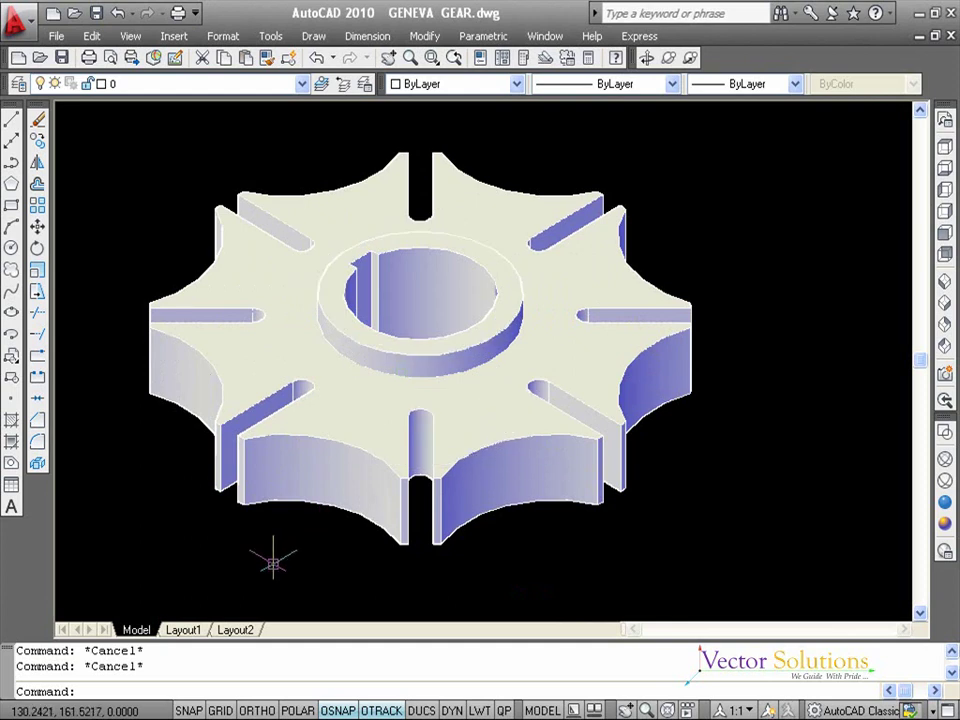
click(38, 443)
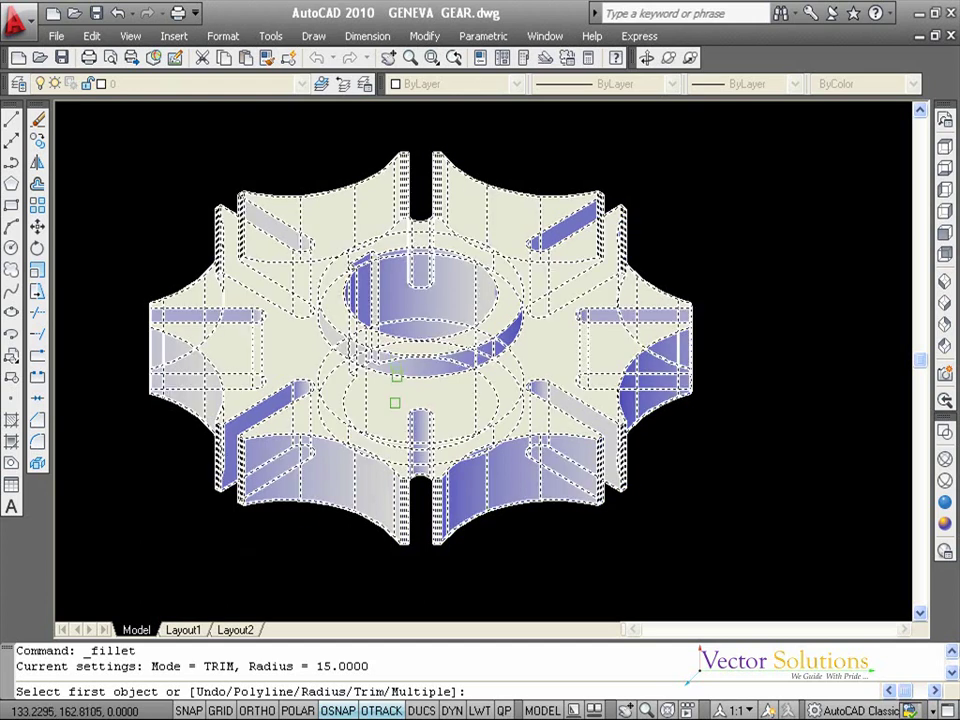
click(397, 375)
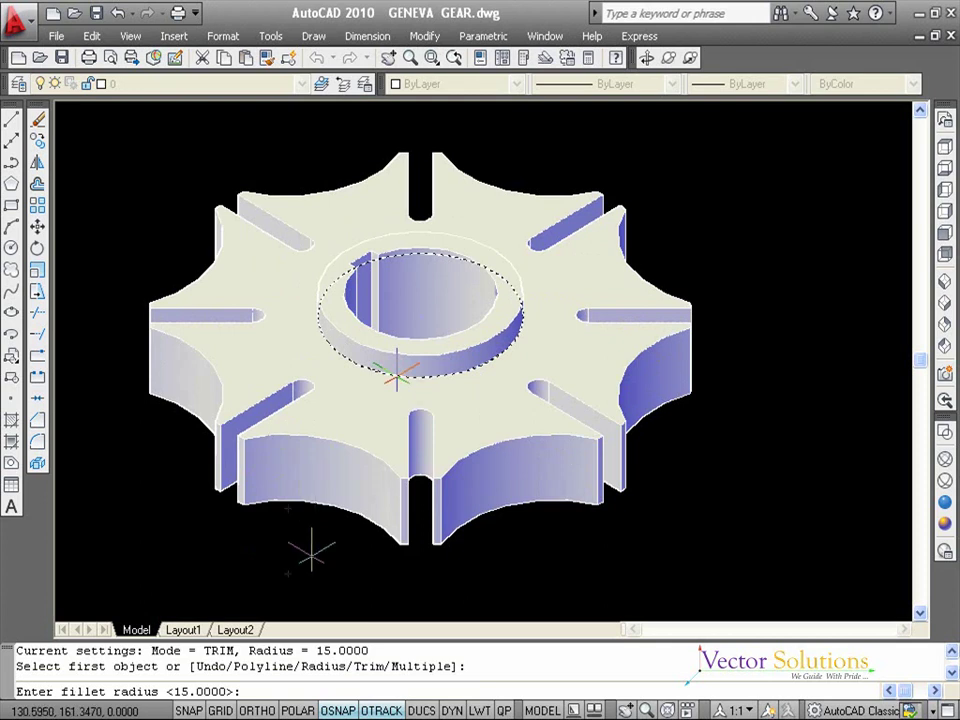
text(.1)
key(Return)
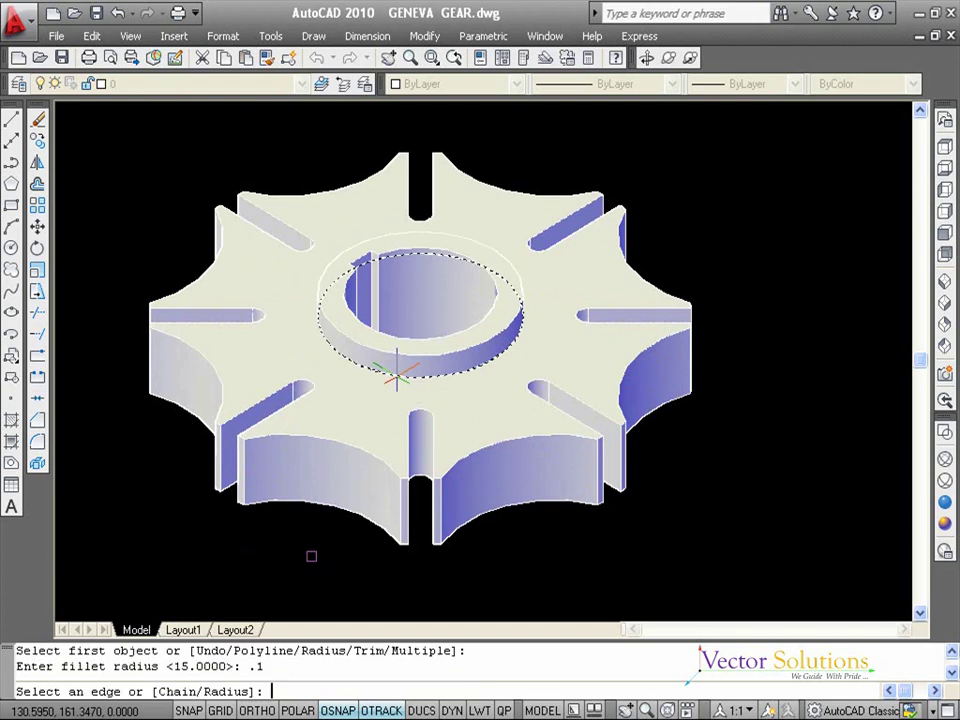
key(Return)
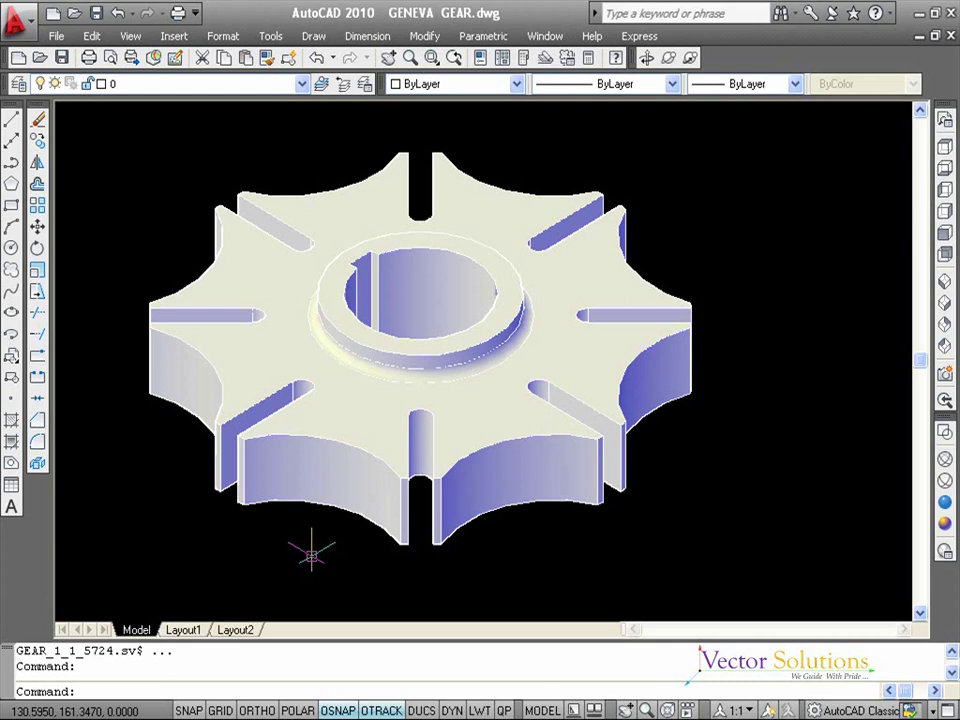
Step: Orbit the gear upward so the face with the raised hub tilts toward you
click(645, 58)
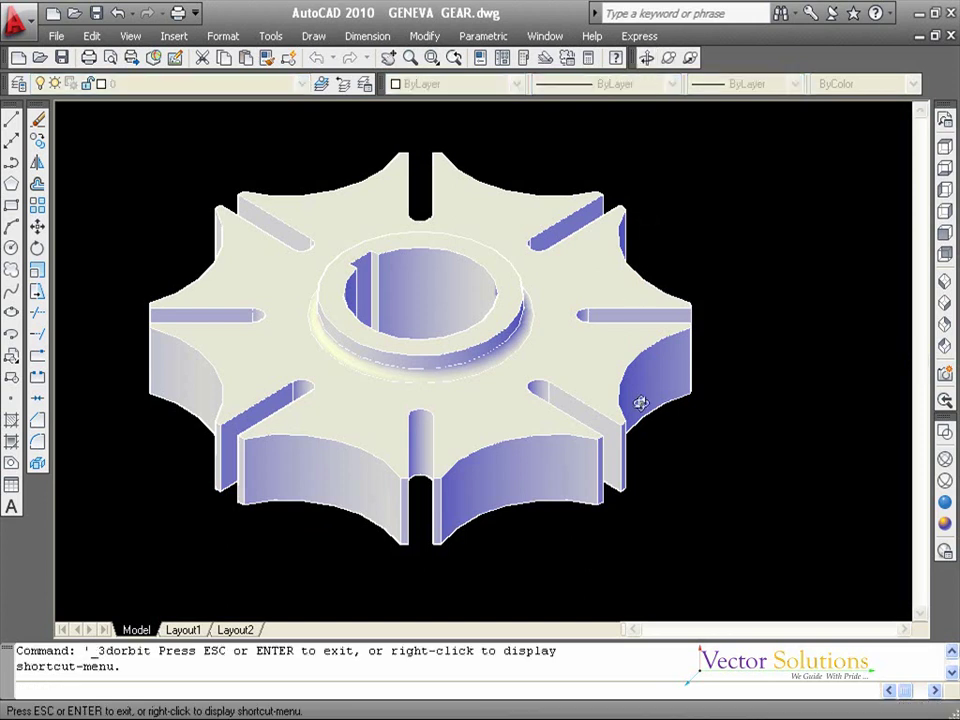
drag(658, 540, 293, 221)
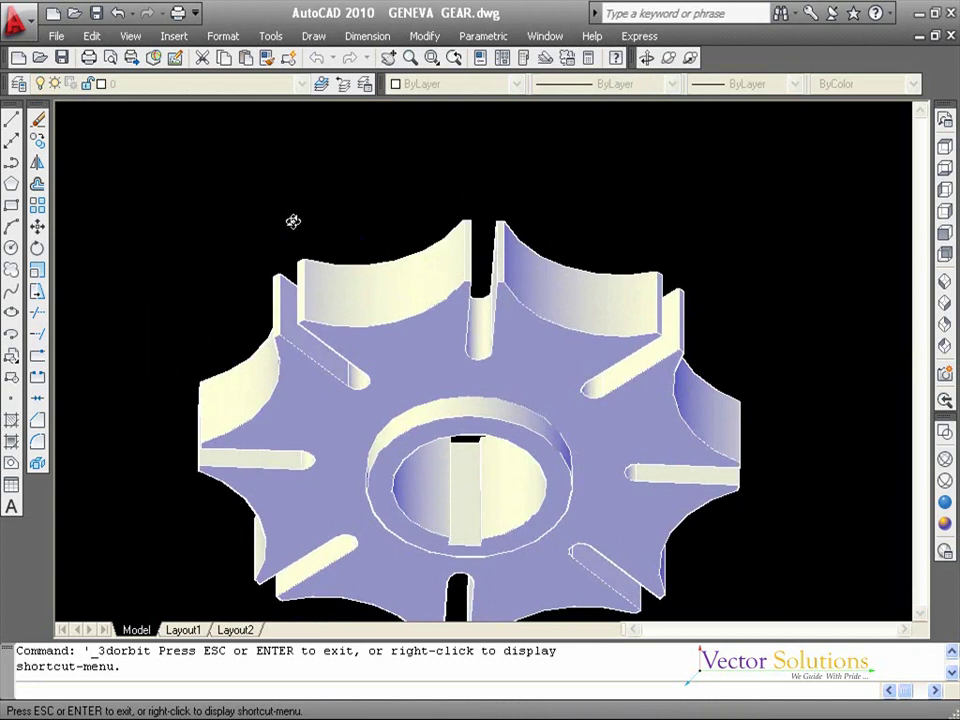
key(Escape)
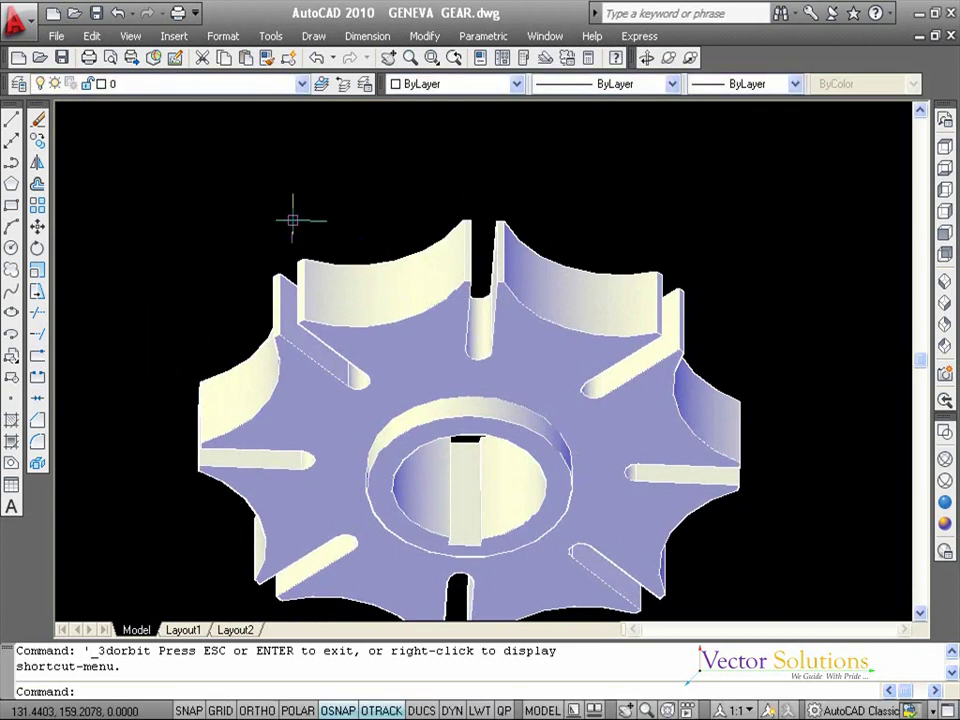
Step: Fillet the inner hub ring's top edge with the default 0.1000 radius
click(38, 458)
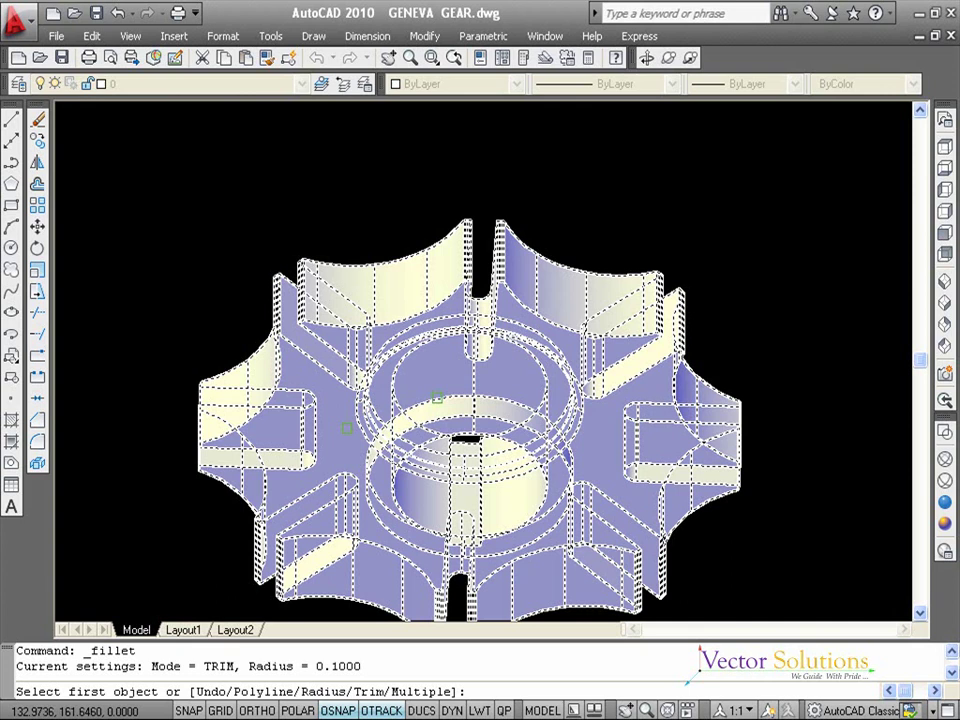
click(437, 398)
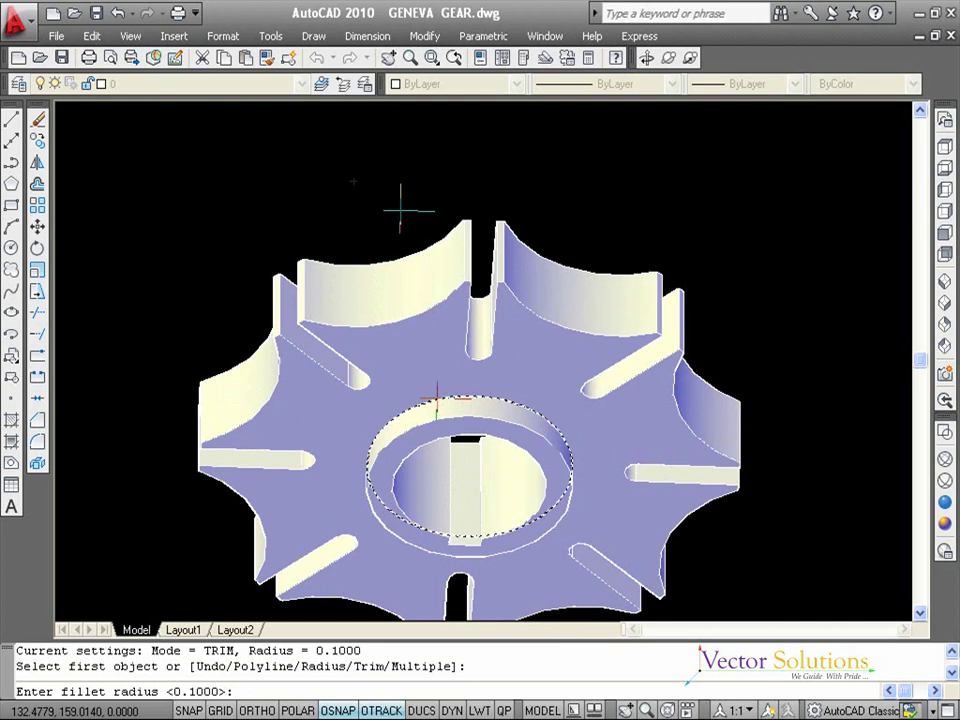
key(Return)
key(Return)
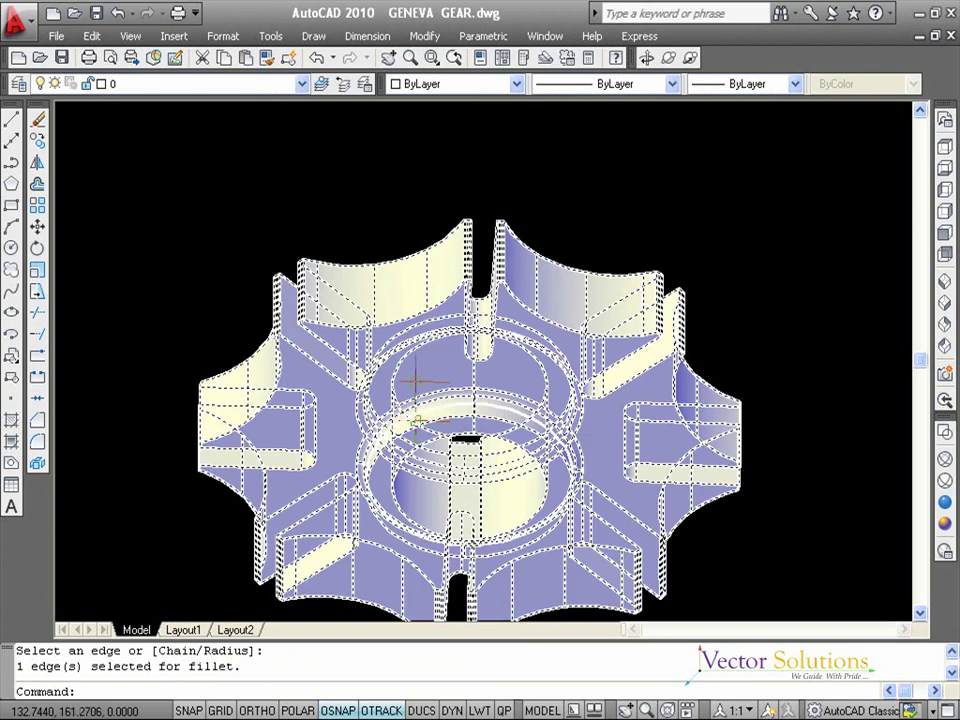
key(Escape)
key(Escape)
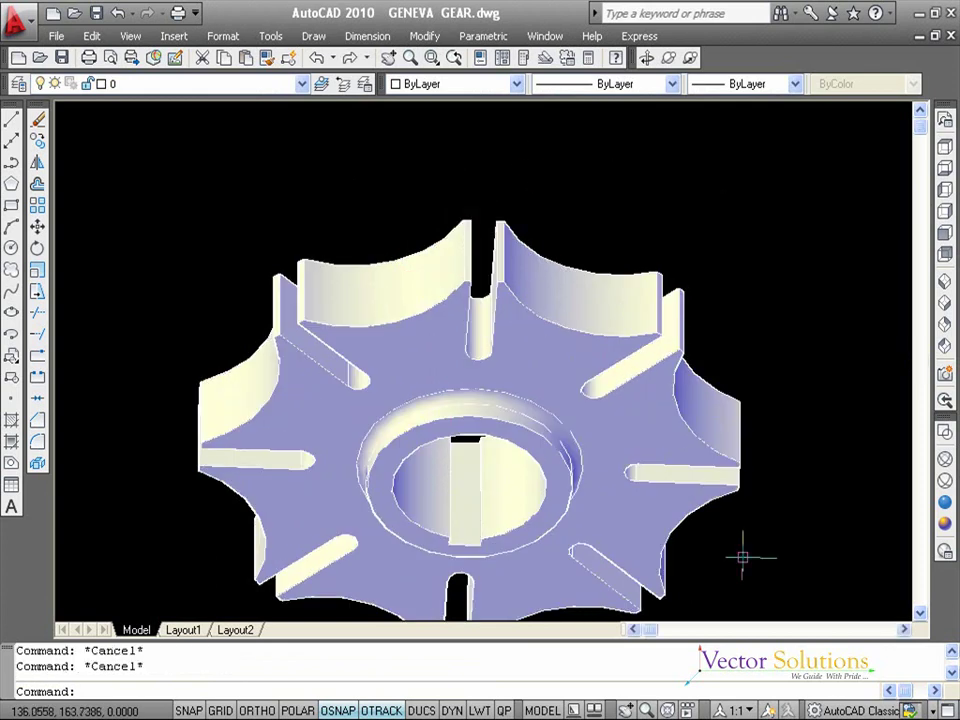
Step: Show the gear in SW isometric, panned up-right, and open the material editor with RMAT
click(944, 280)
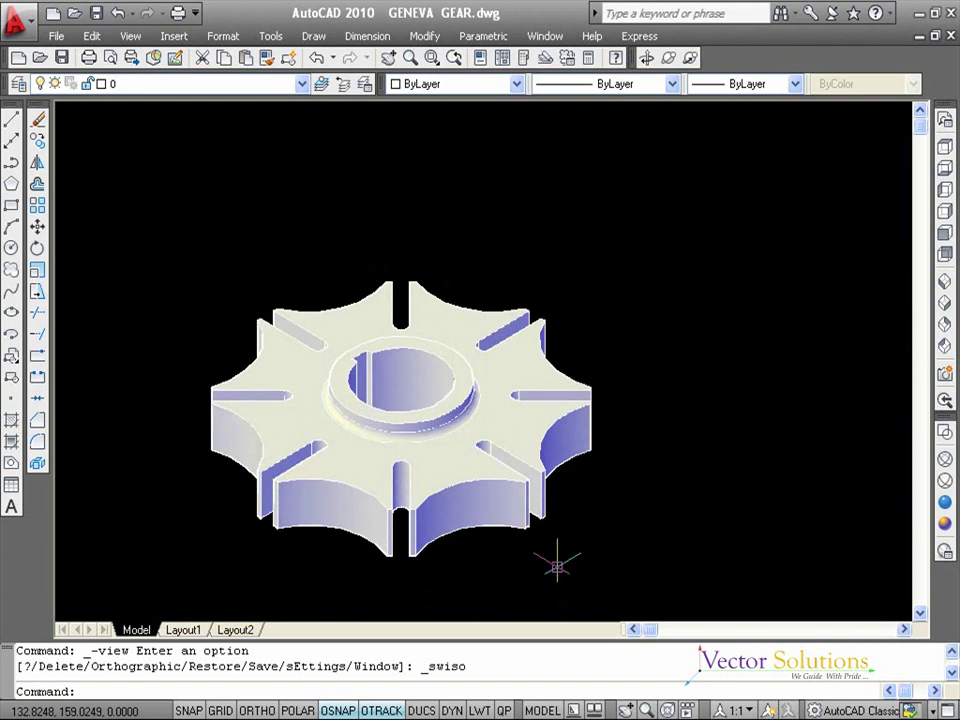
middle_drag(557, 566, 795, 461)
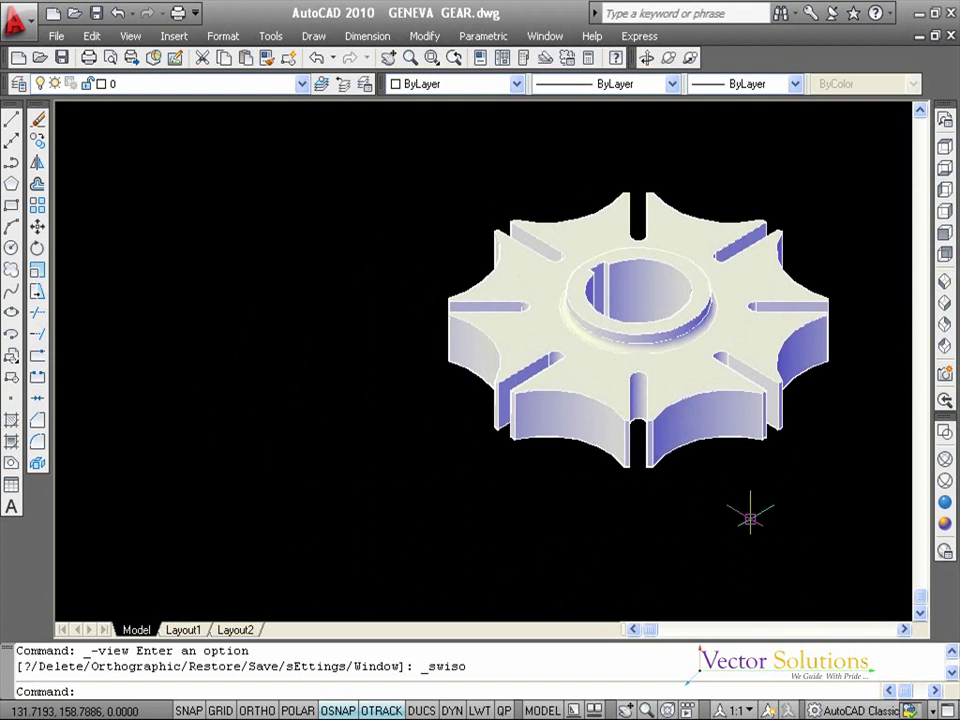
text(RMAT)
key(Return)
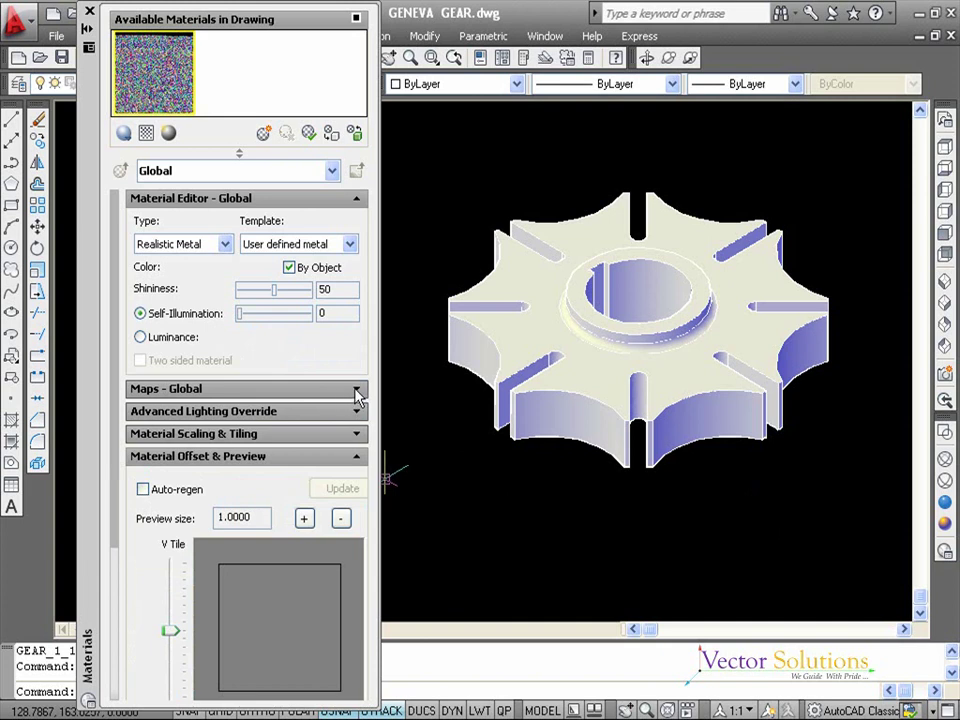
Step: Expand Maps - Global and browse the Textures folder for a diffuse map image
click(357, 390)
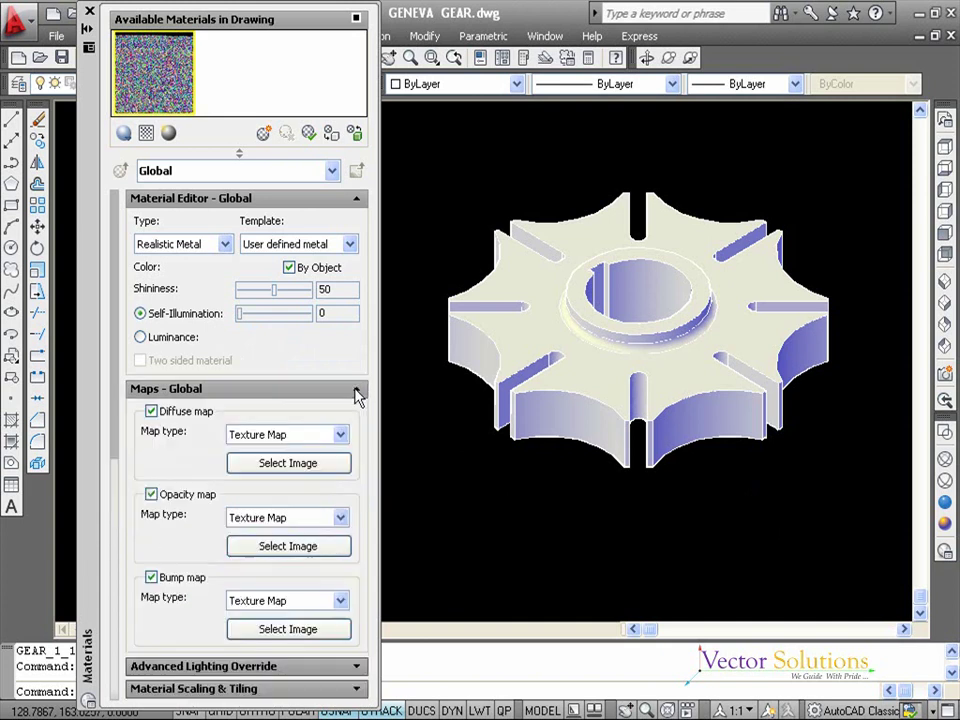
click(337, 468)
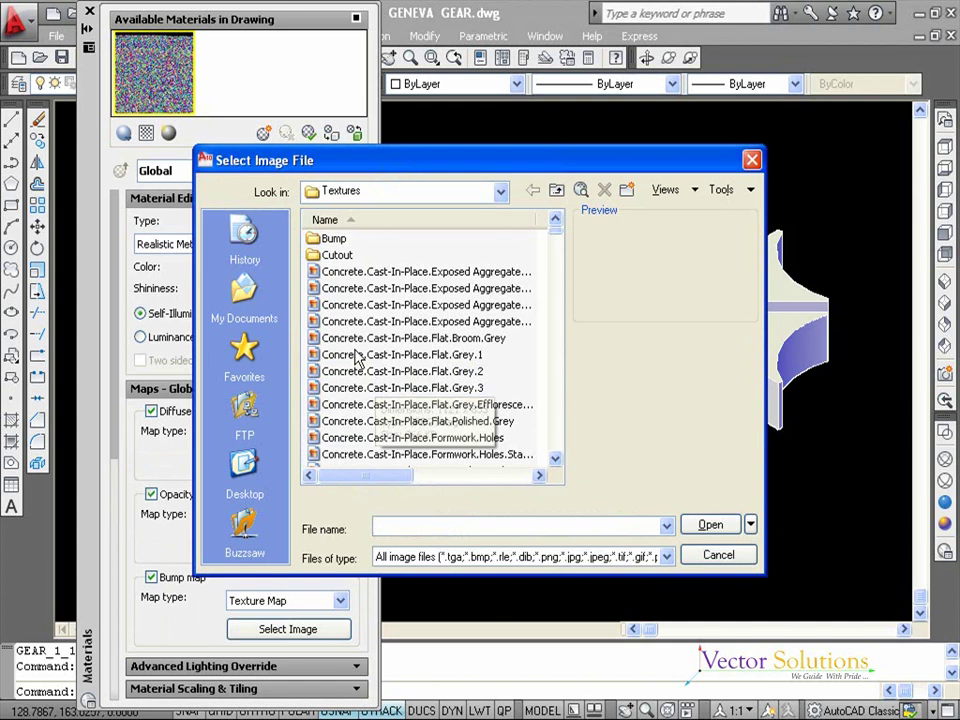
Step: Browse past the Concrete textures and load Metals.Ornamental Metals.Aluminum.Brushed as the diffuse map
click(378, 390)
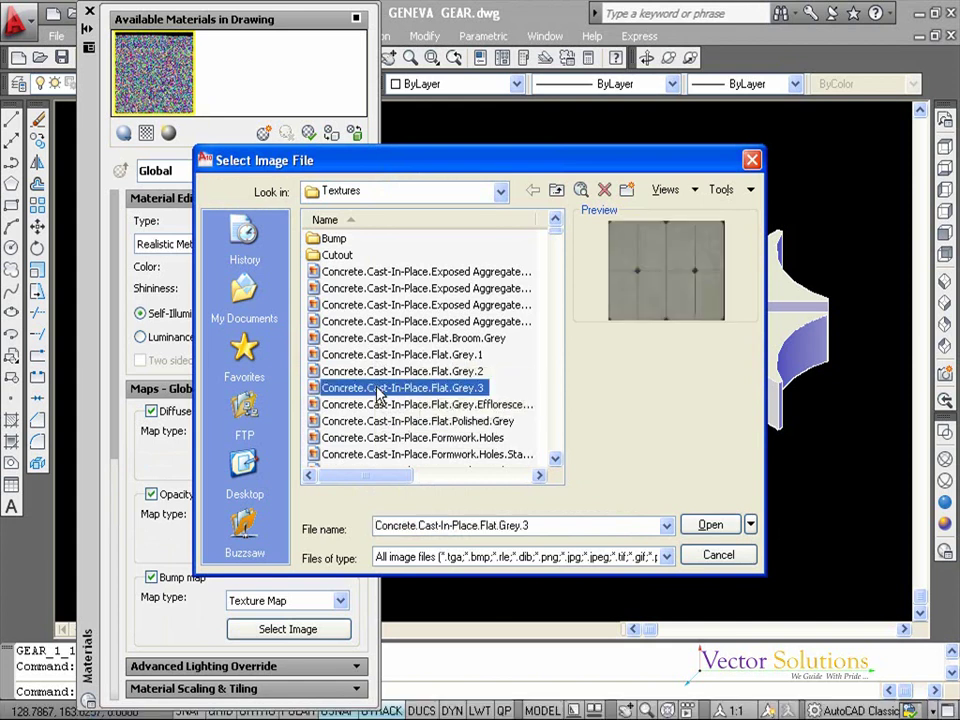
click(378, 371)
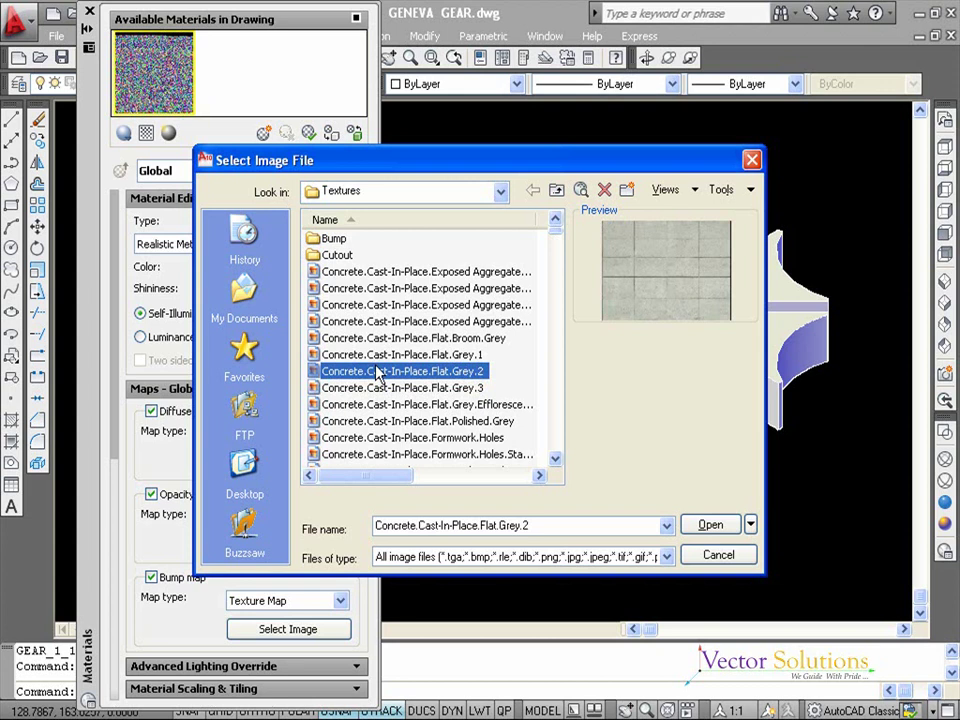
key(m)
scroll(376, 390, down, 6)
scroll(376, 403, down, 15)
scroll(376, 403, down, 7)
scroll(376, 397, up, 1)
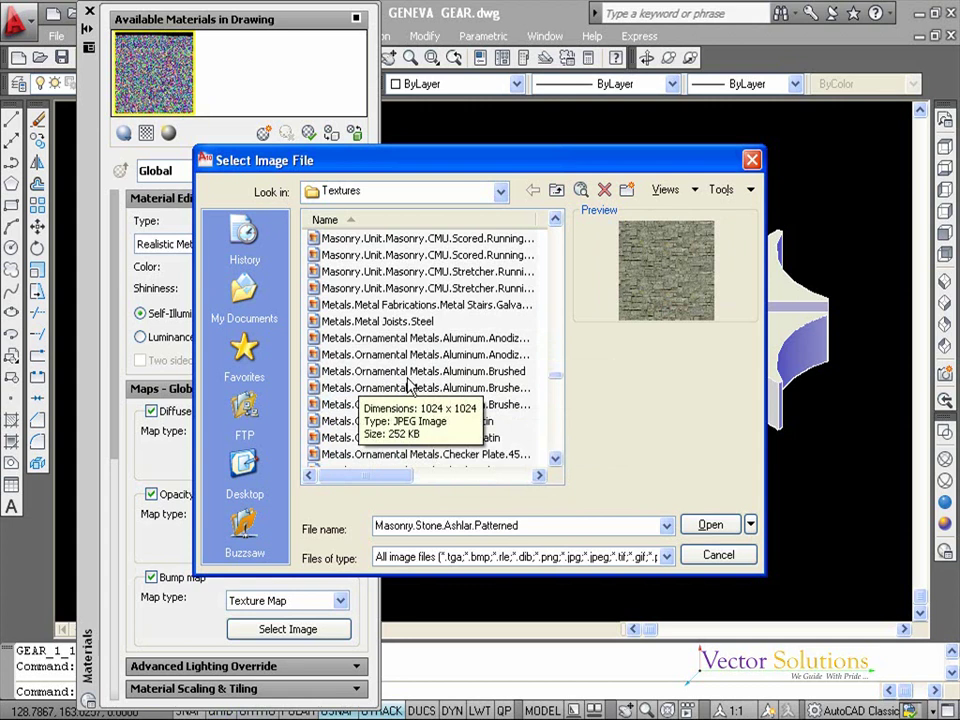
click(494, 372)
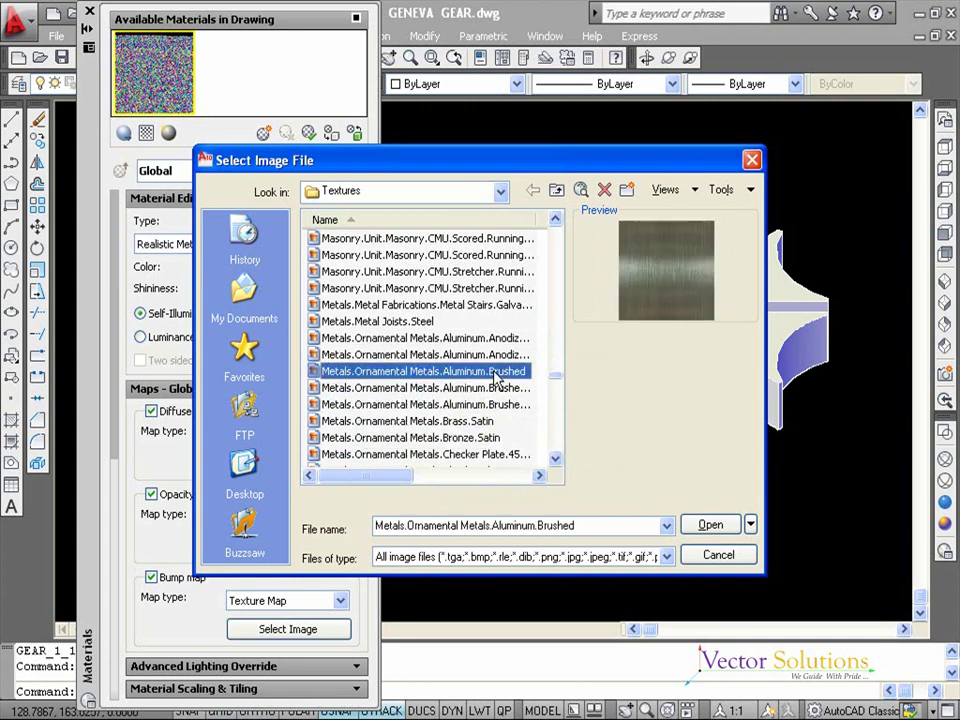
click(712, 526)
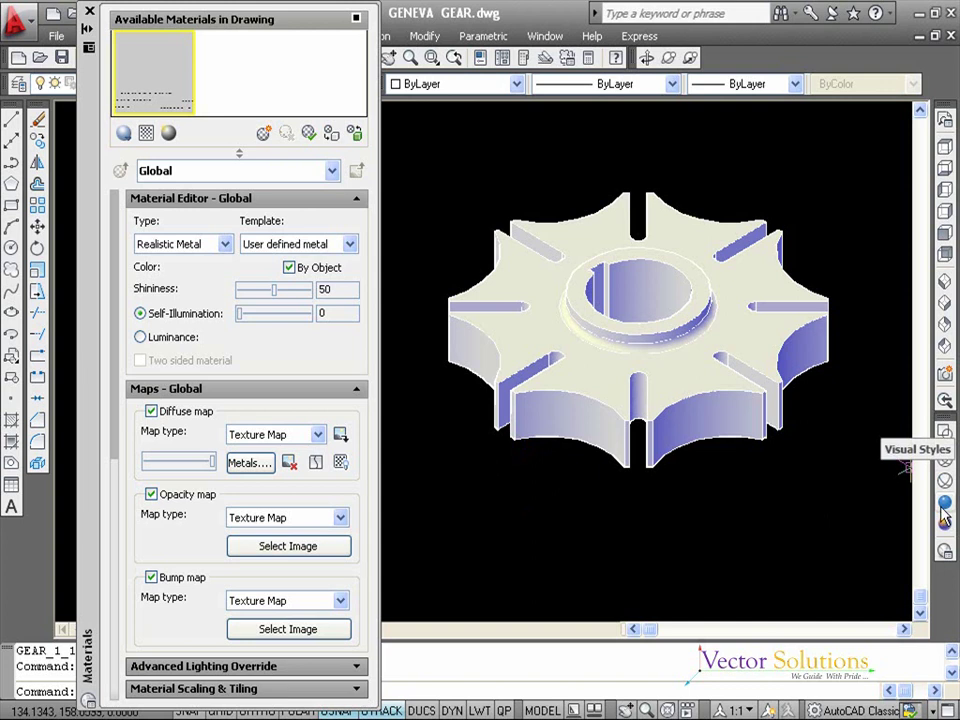
Step: Shade the gear in the Realistic visual style, close the Materials palette, and pan it left to centre
click(946, 428)
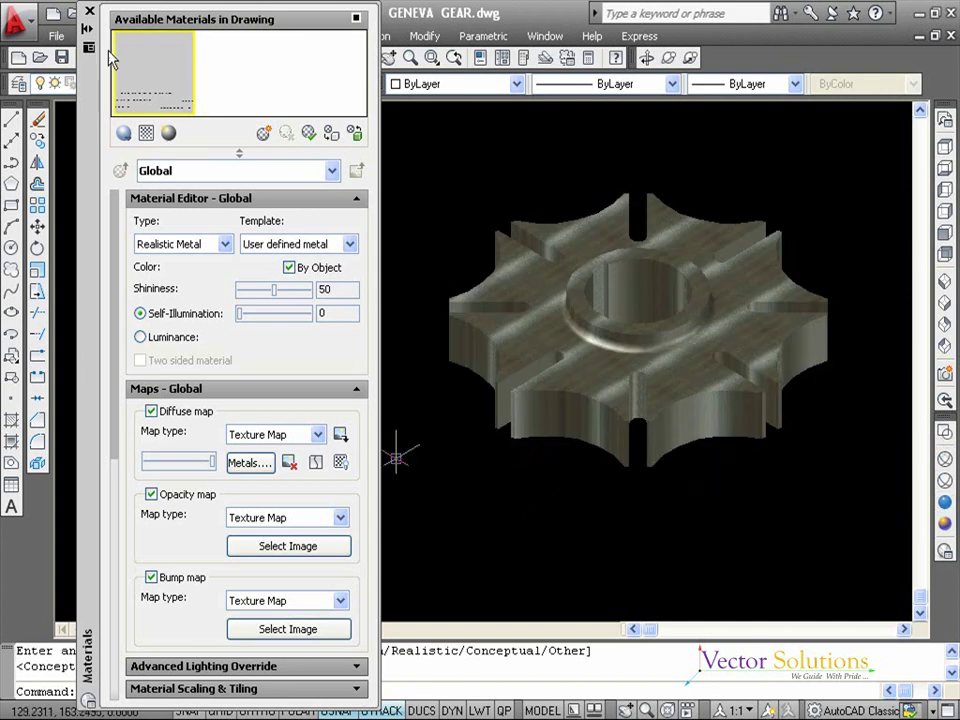
click(90, 12)
key(Escape)
key(Escape)
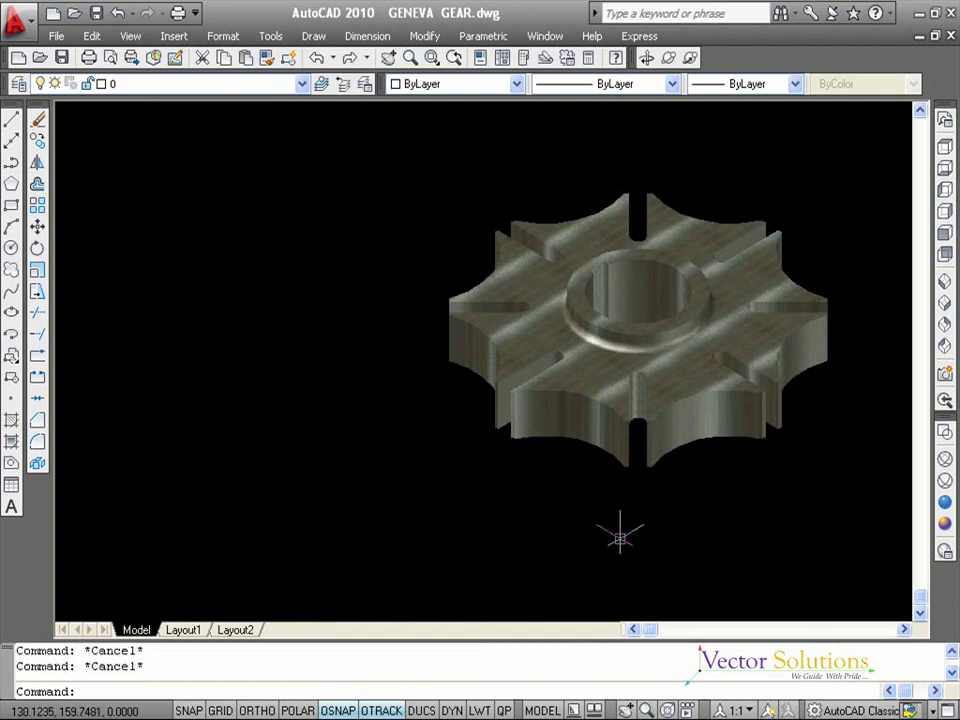
middle_drag(617, 540, 419, 572)
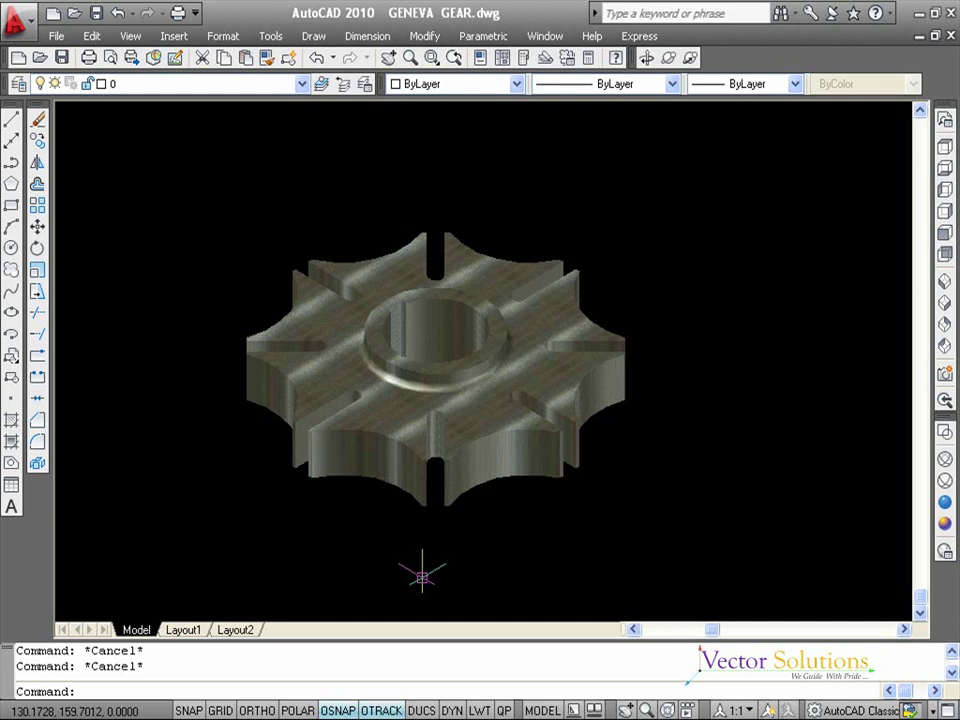
Step: Continuously orbit the brushed-aluminum gear, stopping on a tilted view from above
click(691, 59)
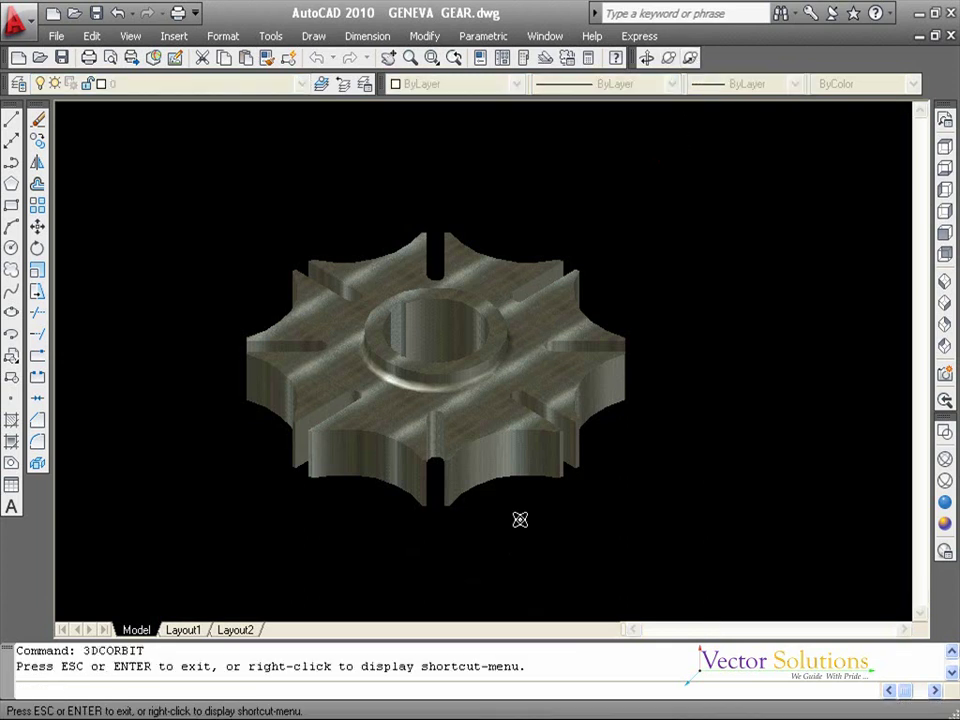
drag(521, 506, 515, 428)
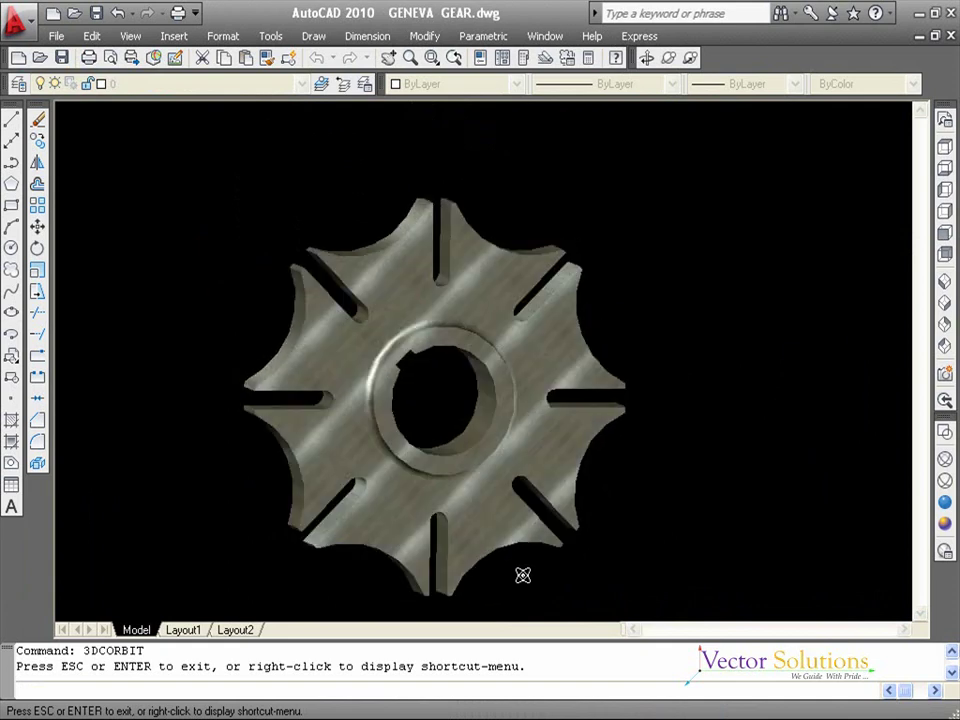
key(Escape)
key(Escape)
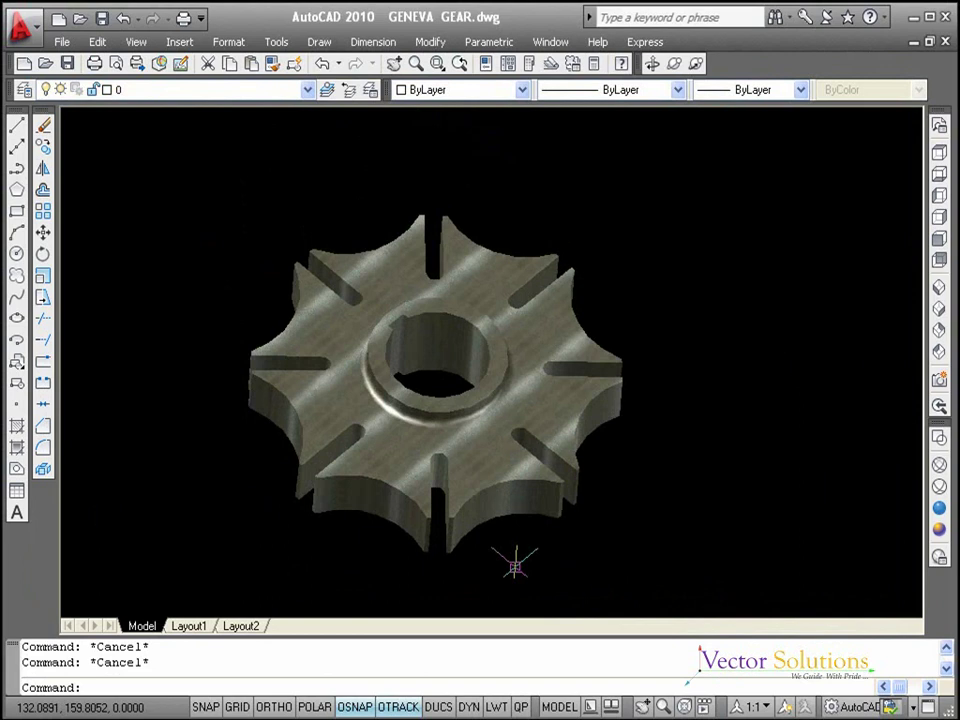
Step: Run MASSPROP on the gear solid to list its mass, volume 10.9044, centroid and inertia
text(MASSPROP)
key(Return)
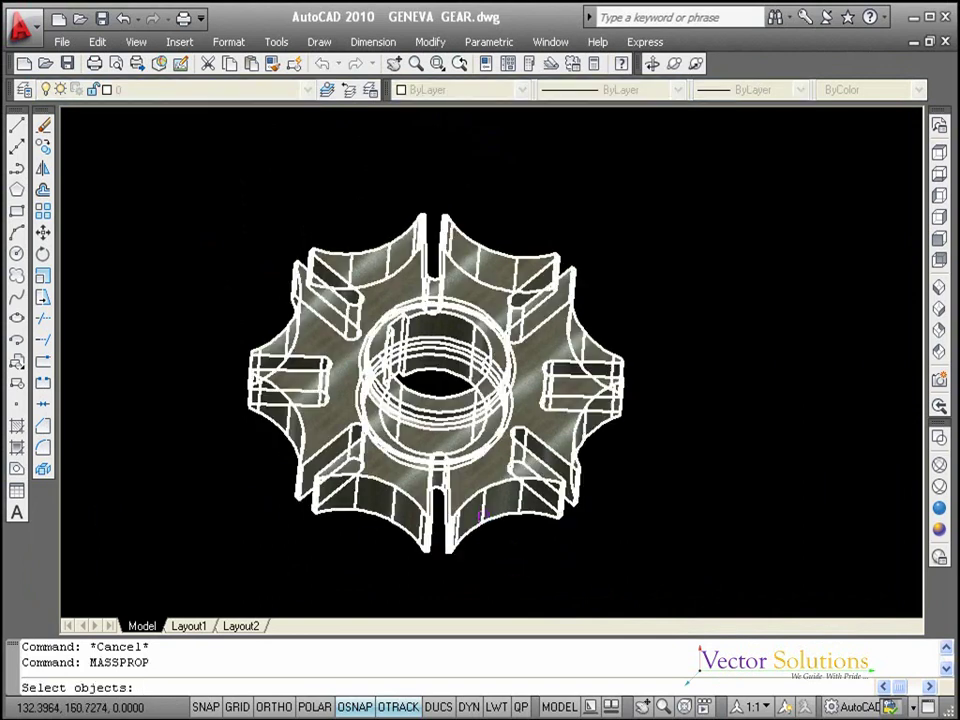
click(485, 512)
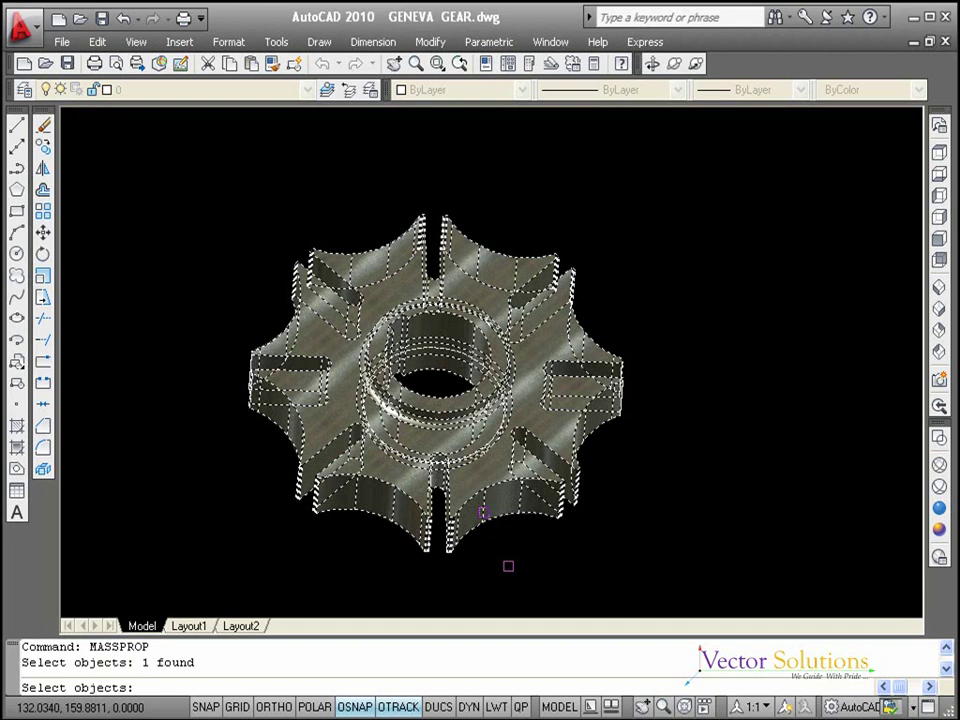
key(Return)
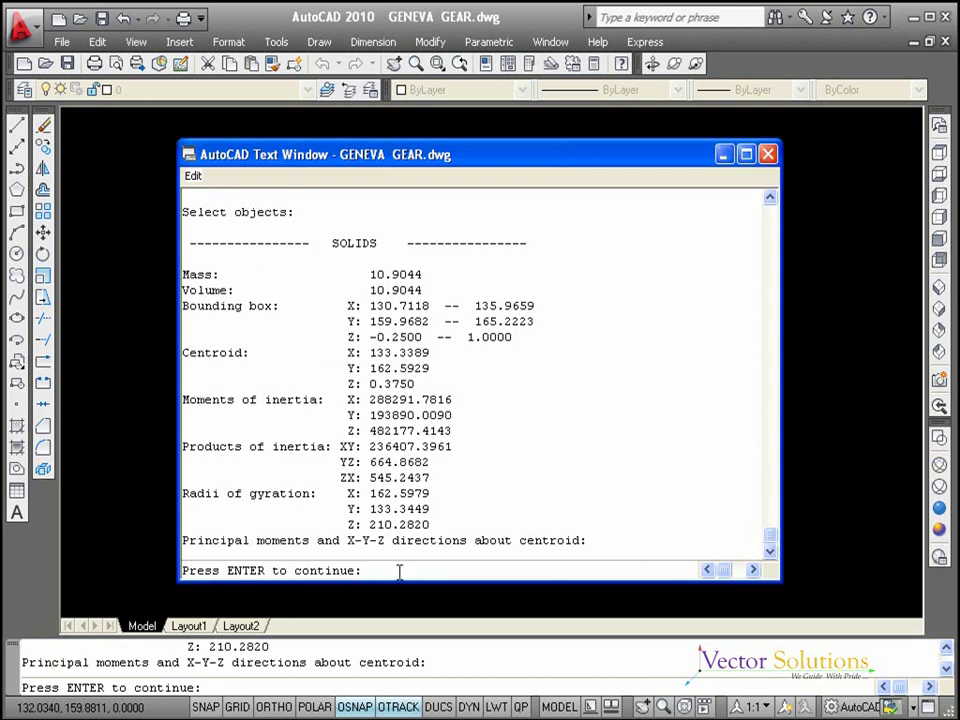
Step: Continue the listing to the principal moments, then answer Y to write the analysis to a file
key(Return)
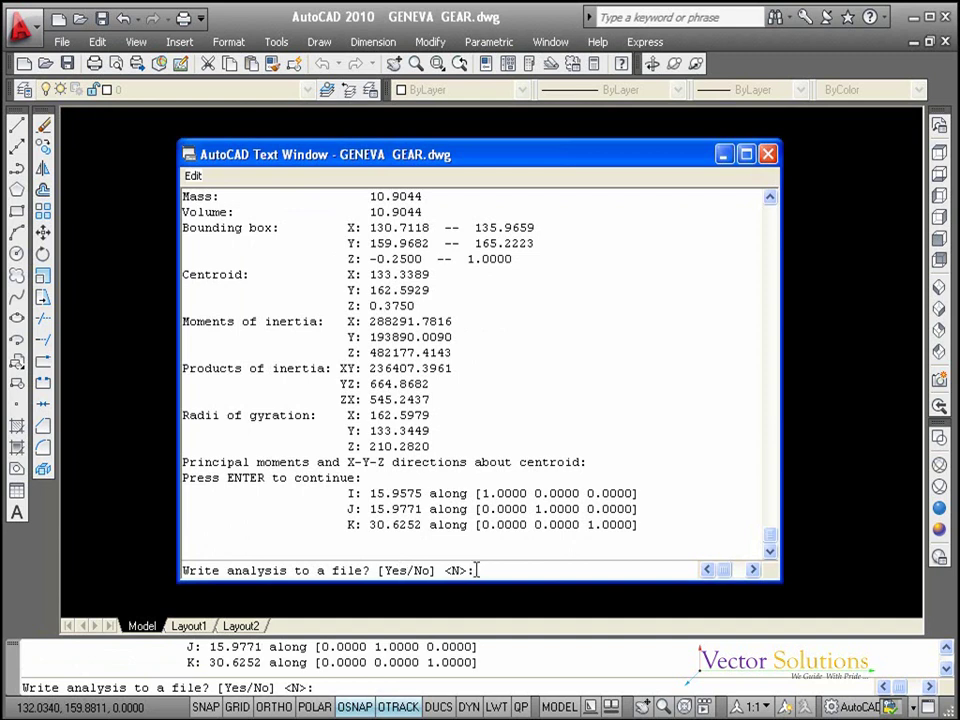
text(Y)
key(Return)
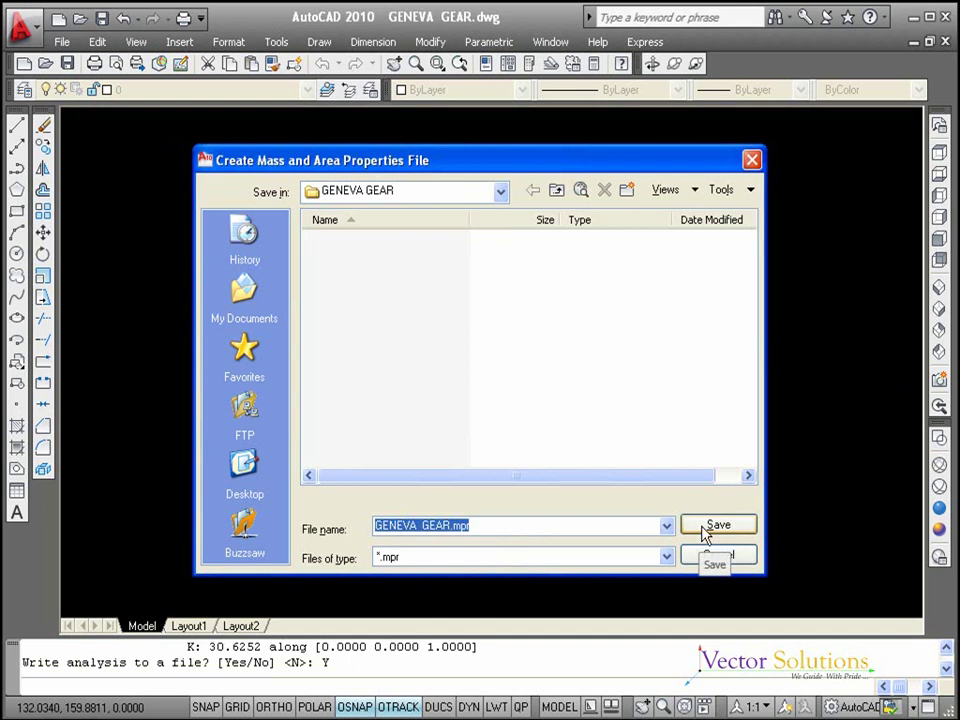
Step: Save the analysis file as GENEVA GEAR.mpr in the GENEVA GEAR folder
click(706, 535)
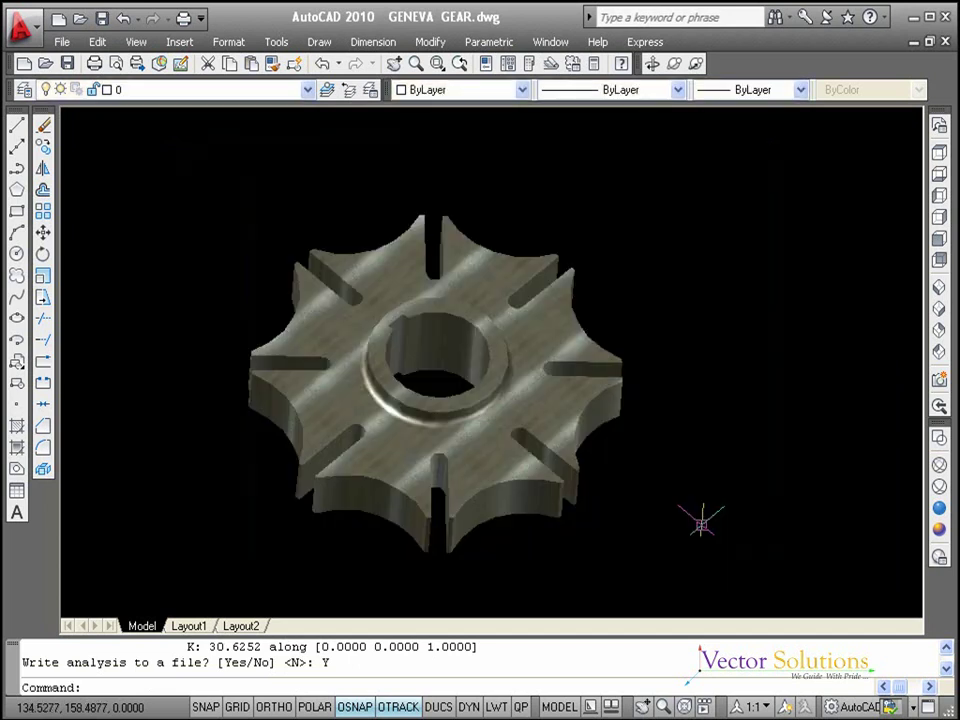